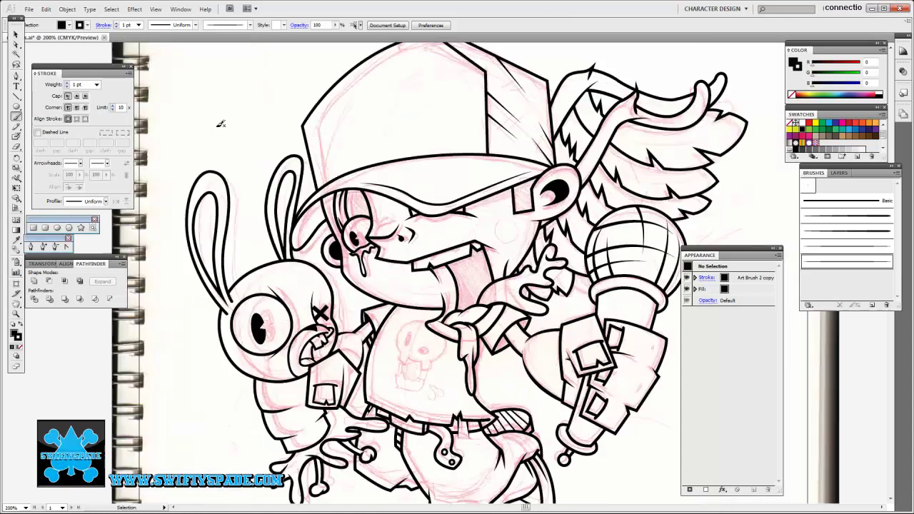
Step: Zoom in on the eye beside the wing and set the fill to None for brush strokes
key("ctrl+=")
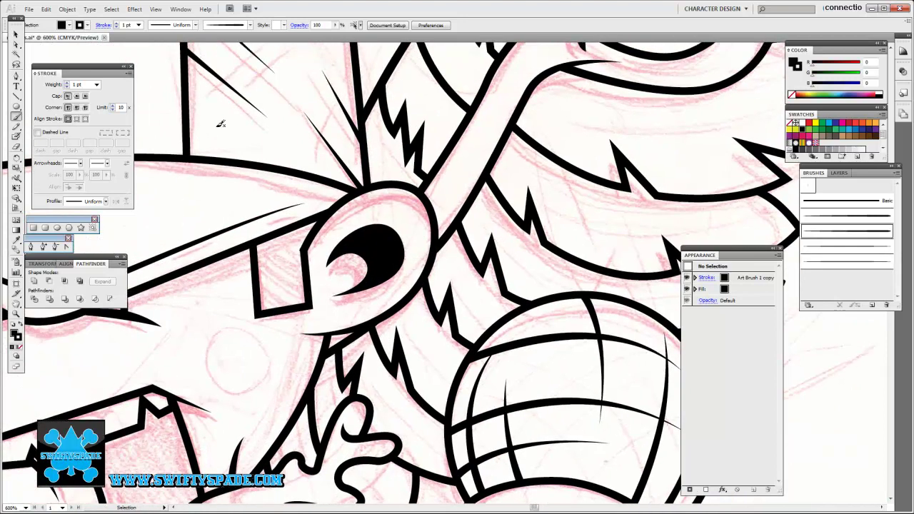
key("ctrl+=")
key("slash")
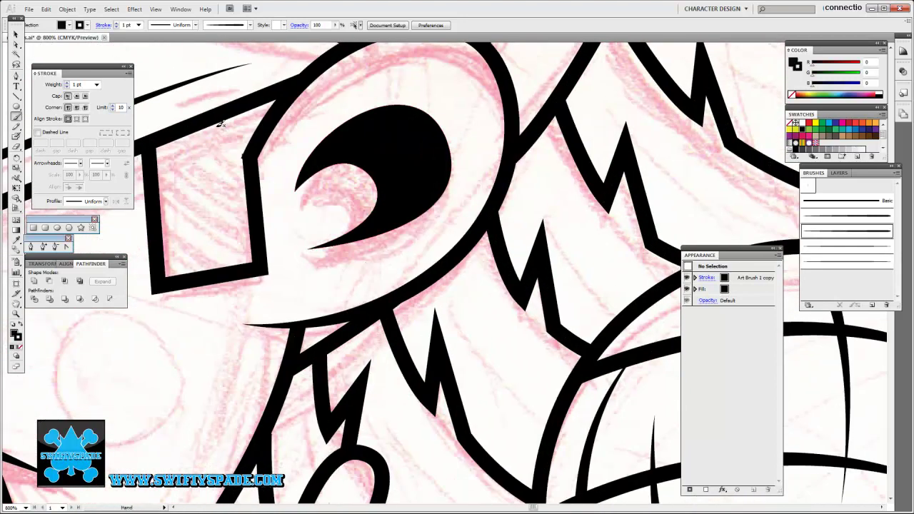
scroll(221, 123, "up", 3)
key("slash")
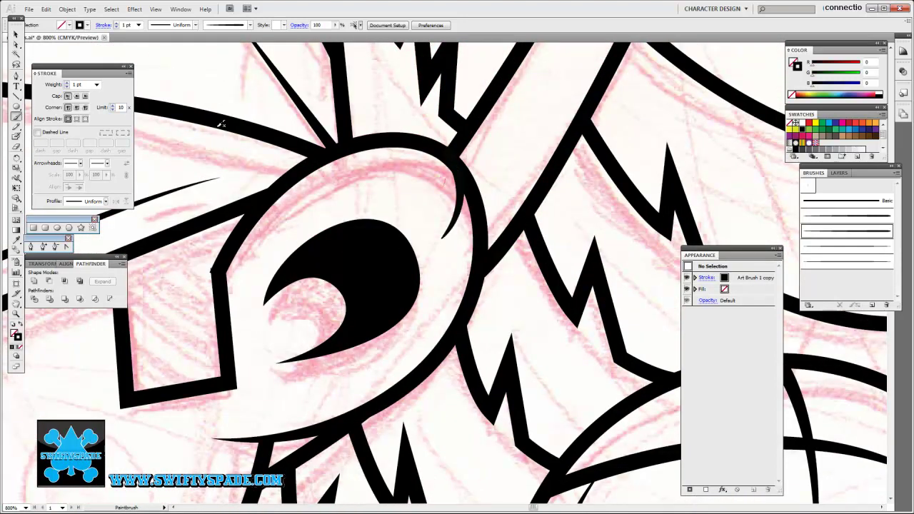
Step: Pan around the wing and select the freshly drawn wing stroke
scroll(222, 123, "down", 3)
scroll(565, 33, "up", 4)
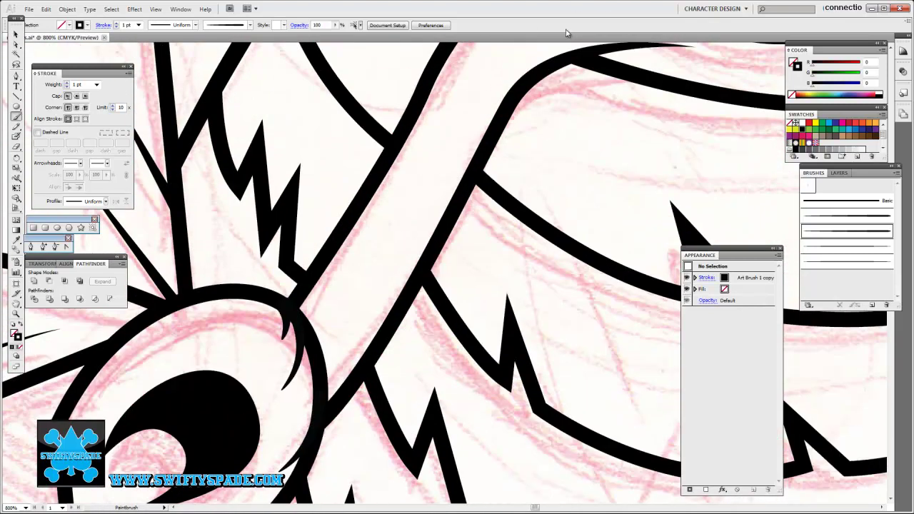
scroll(522, 56, "down", 3)
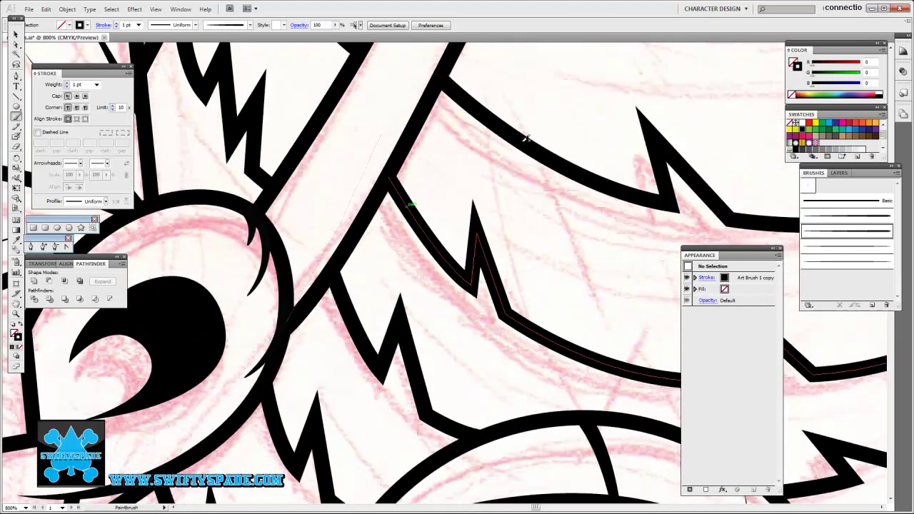
scroll(536, 129, "up", 3)
scroll(471, 171, "down", 3)
scroll(472, 171, "left", 2)
left_click(768, 170, "ctrl")
scroll(372, 236, "up", 2)
scroll(371, 236, "up", 2)
Step: Set the tapered art brush's colorization to Tints and Shades and apply it to existing lash strokes
key("a")
left_click(372, 213)
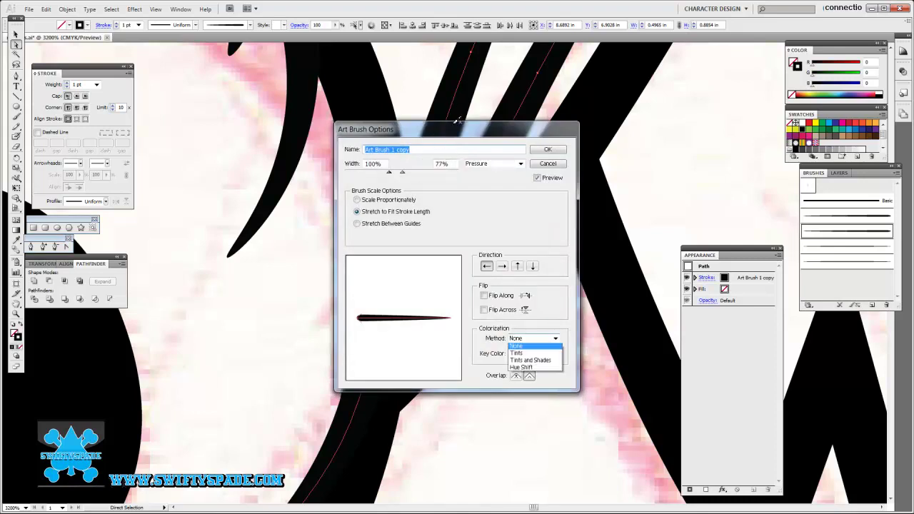
key("Return")
key("Return")
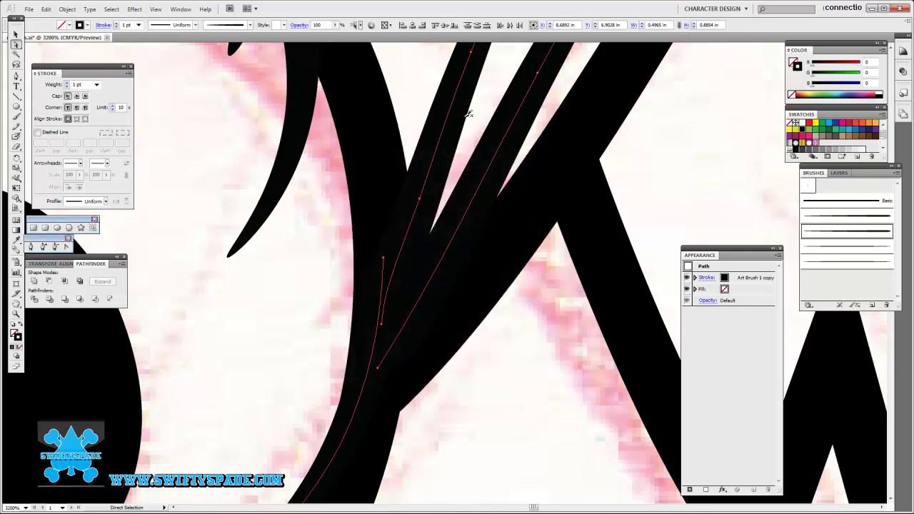
left_click(553, 338)
left_click(525, 360)
key("Return")
key("Return")
key("ctrl+shift+a")
Step: Return to the Paintbrush, zoom out, and undo the stray stroke below the mouth
key("b")
key("ctrl+minus")
key("ctrl+minus")
key("ctrl+minus")
key("ctrl+minus")
key("ctrl+minus")
scroll(453, 178, "up", 5)
scroll(453, 179, "up", 3)
key("ctrl+z")
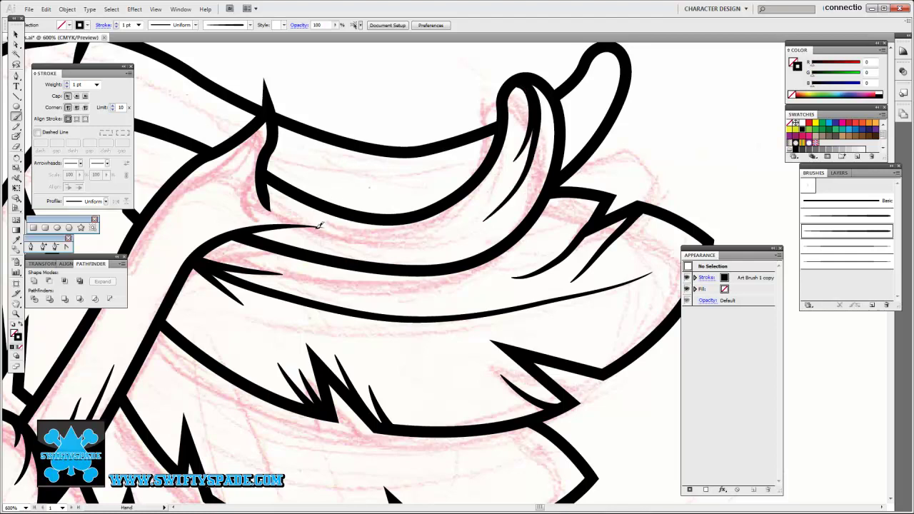
Step: Pan across the wing to the lower feathers above the microphone
left_click_drag(339, 183, 322, 225)
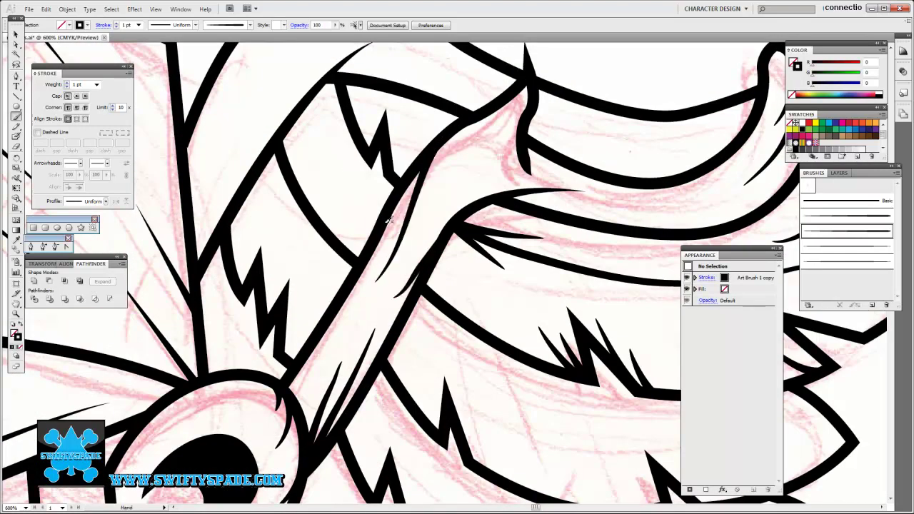
left_click_drag(373, 273, 402, 190)
mouse_move(364, 316)
left_mouse_down()
mouse_move(461, 152)
mouse_move(510, 127)
left_mouse_up()
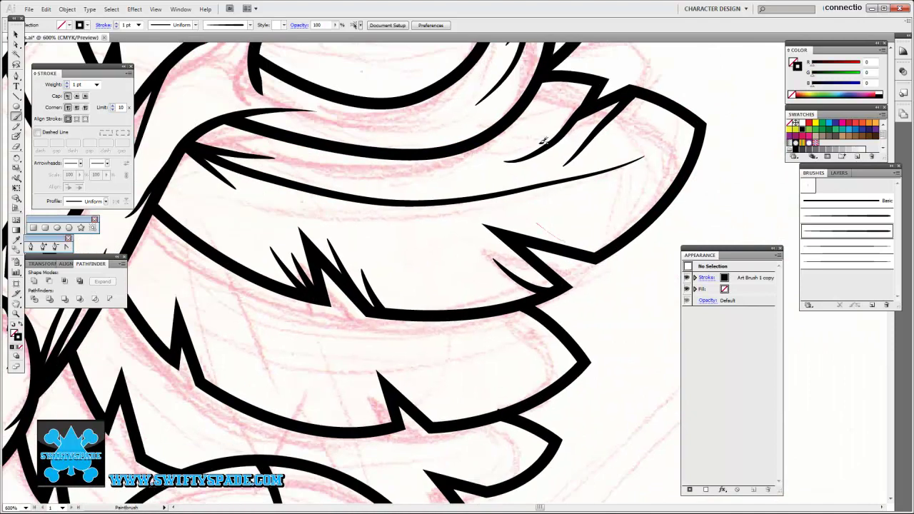
mouse_move(593, 102)
left_mouse_down()
mouse_move(405, 179)
mouse_move(535, 265)
left_mouse_up()
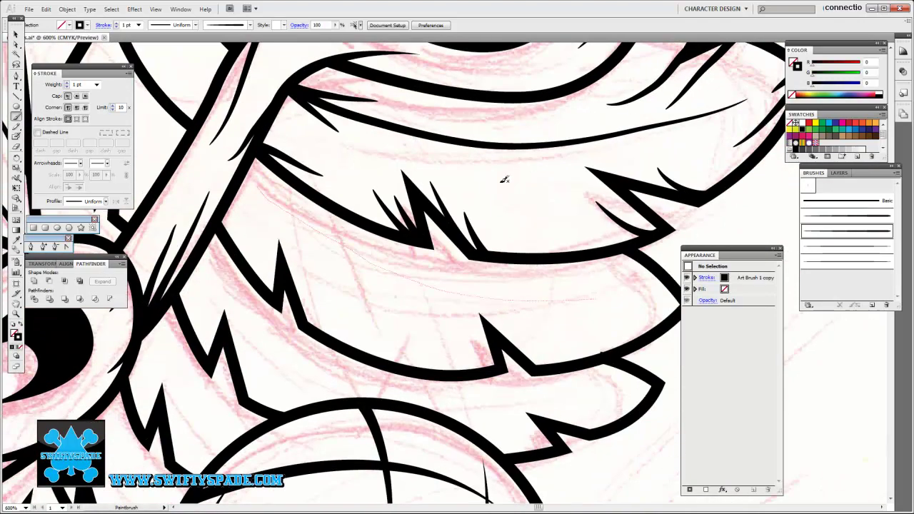
left_click_drag(304, 246, 339, 241)
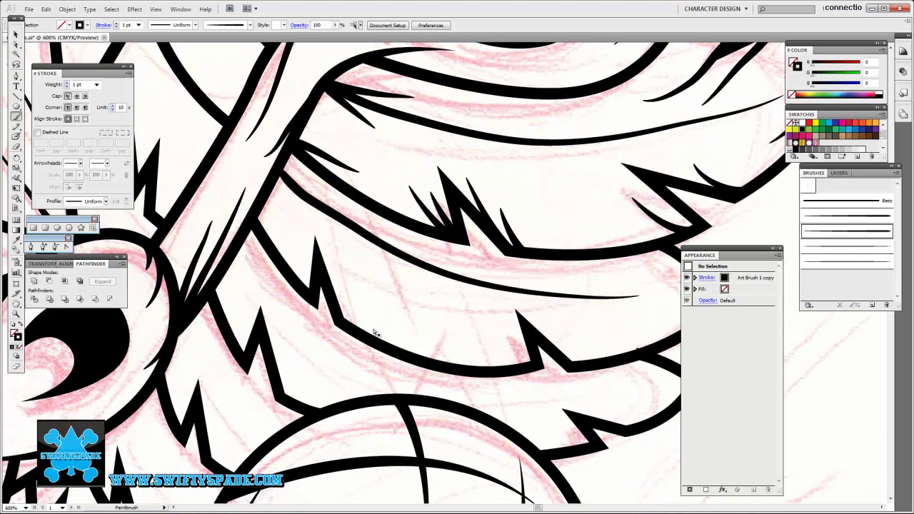
Step: Scroll along the lower wing feathers, then fit the whole character in view with Ctrl+1
scroll(436, 190, "down", 3)
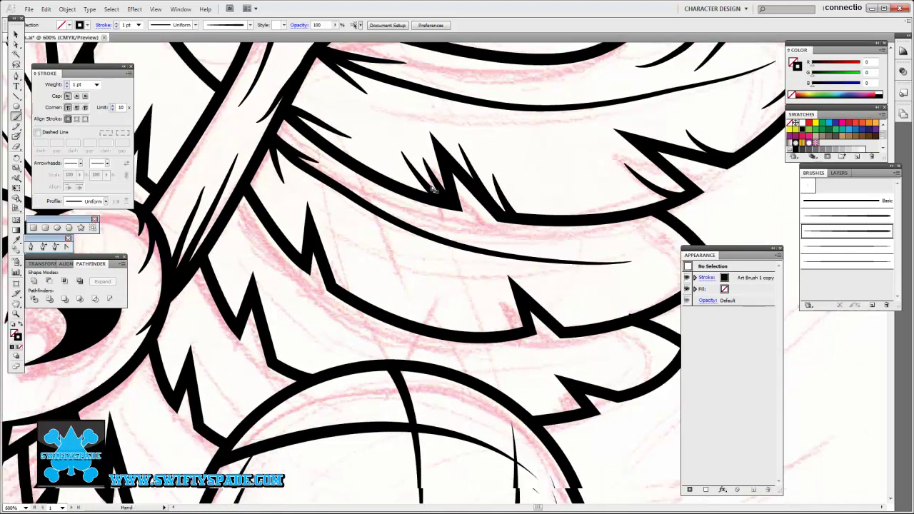
scroll(433, 259, "right", 5)
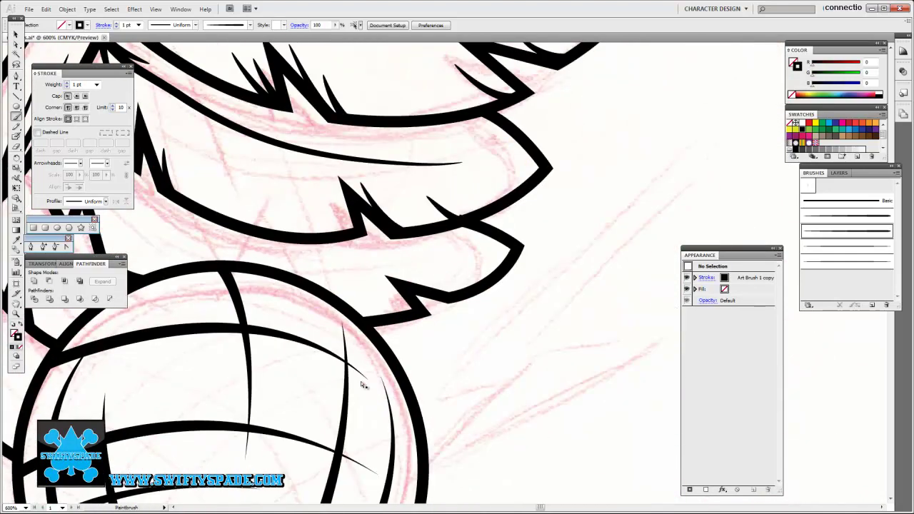
scroll(368, 291, "up", 2)
scroll(500, 214, "left", 4)
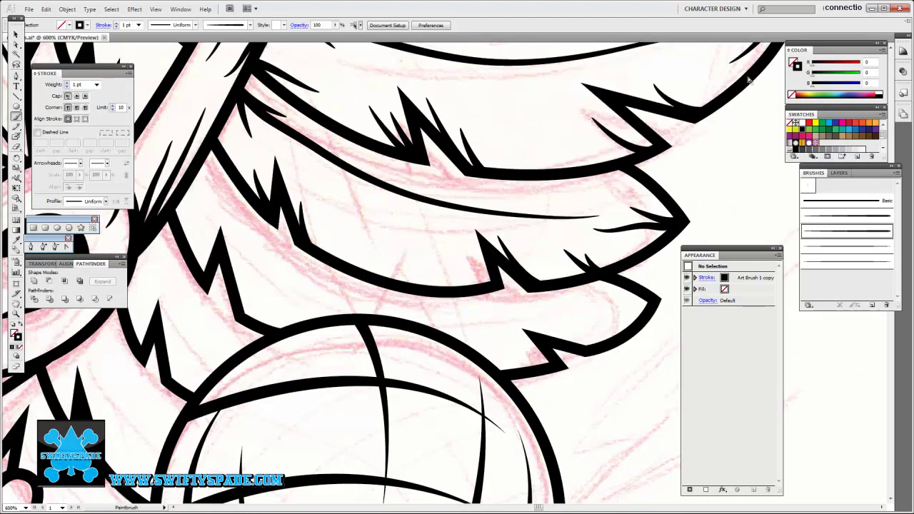
scroll(799, 135, "down", 2)
scroll(799, 135, "left", 3)
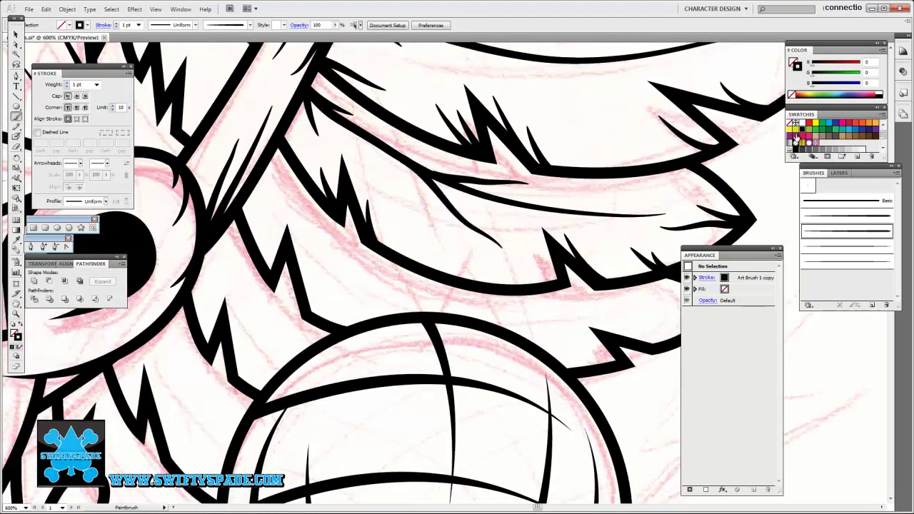
scroll(802, 135, "right", 2)
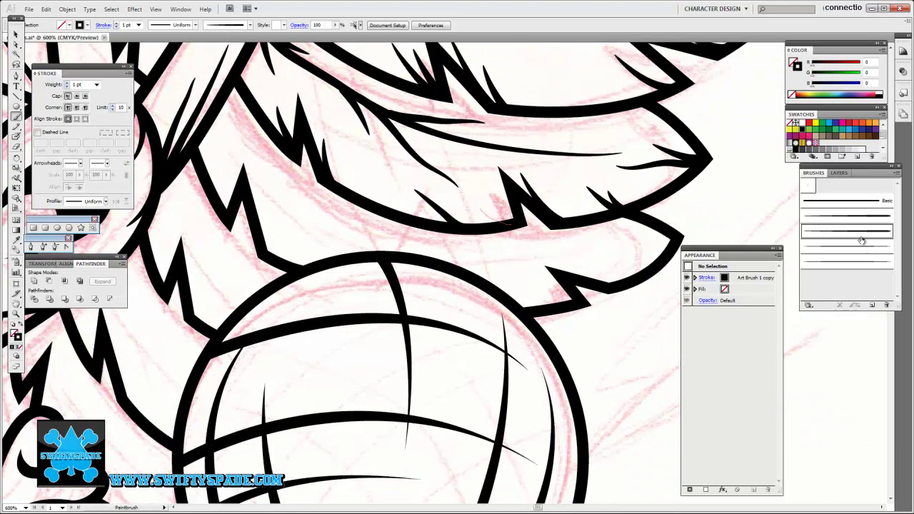
key("ctrl+1")
Step: Pan to bring the feathers and microphone into view
scroll(493, 328, "up", 2)
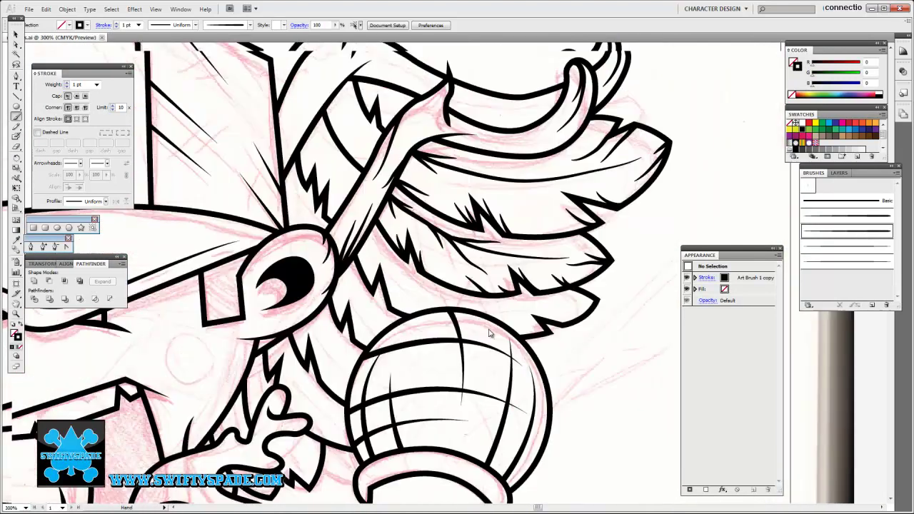
scroll(520, 349, "left", 2)
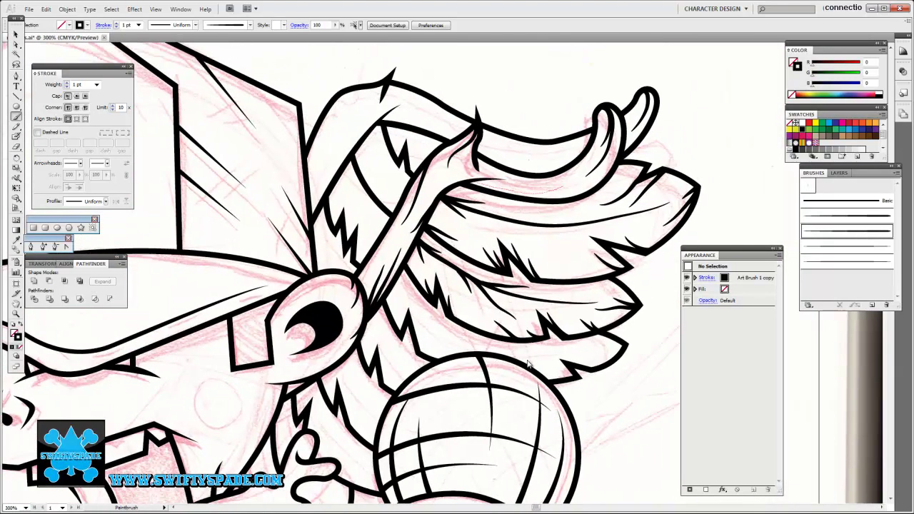
left_click_drag(528, 364, 611, 145)
scroll(610, 145, "right", 1)
scroll(500, 214, "left", 2)
scroll(432, 282, "left", 2)
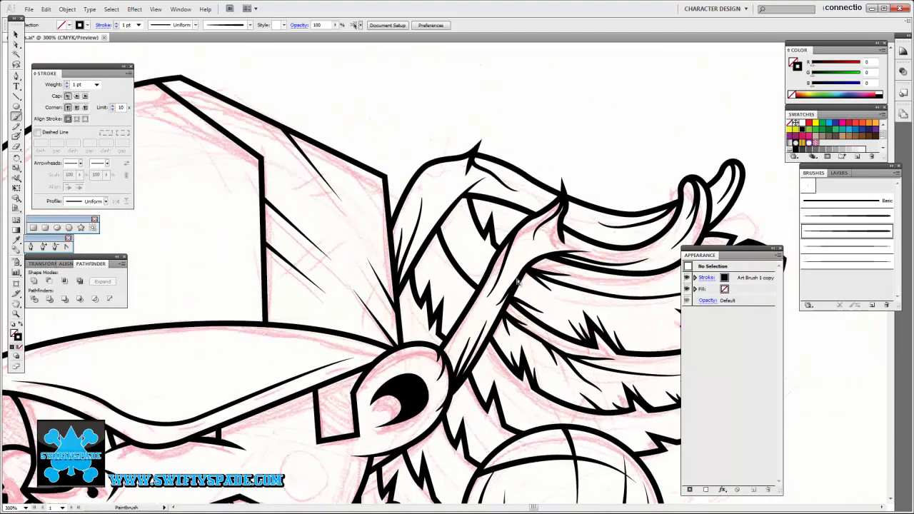
Step: Move the view across the cap, feather tips and microphone, settling on the feathers
left_click_drag(539, 236, 496, 161)
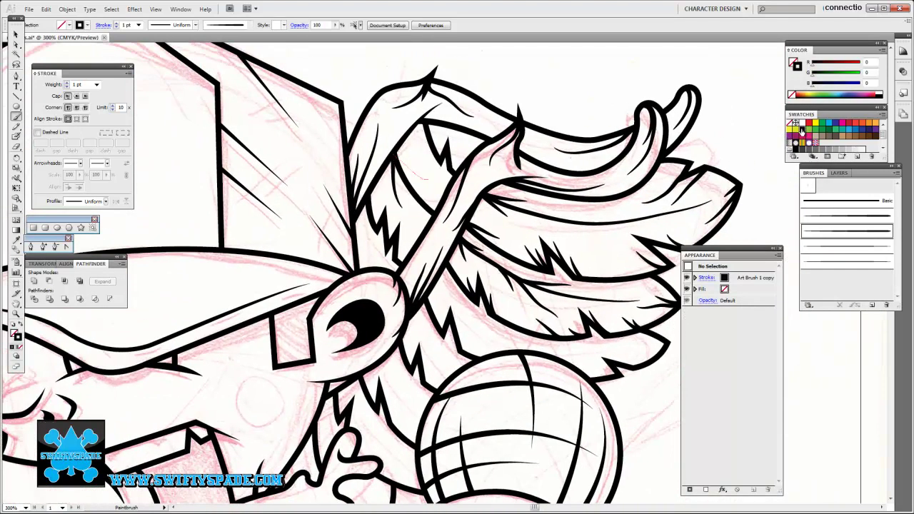
left_click_drag(425, 164, 435, 118)
left_click_drag(412, 196, 387, 132)
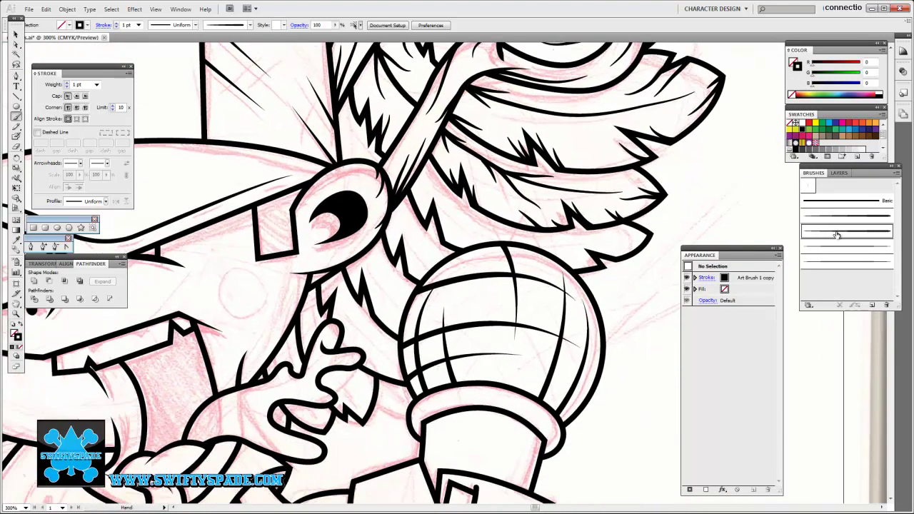
left_click_drag(574, 365, 488, 306)
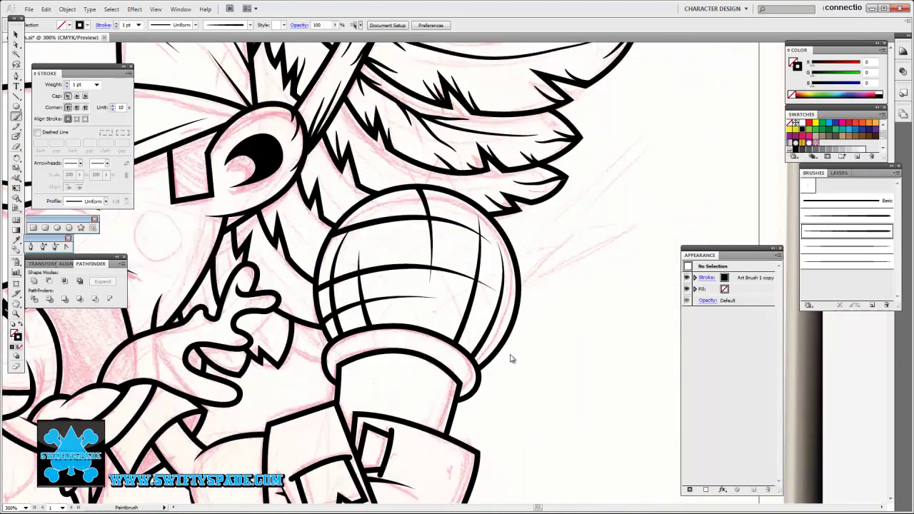
left_click_drag(510, 359, 608, 384)
left_click_drag(496, 326, 531, 363)
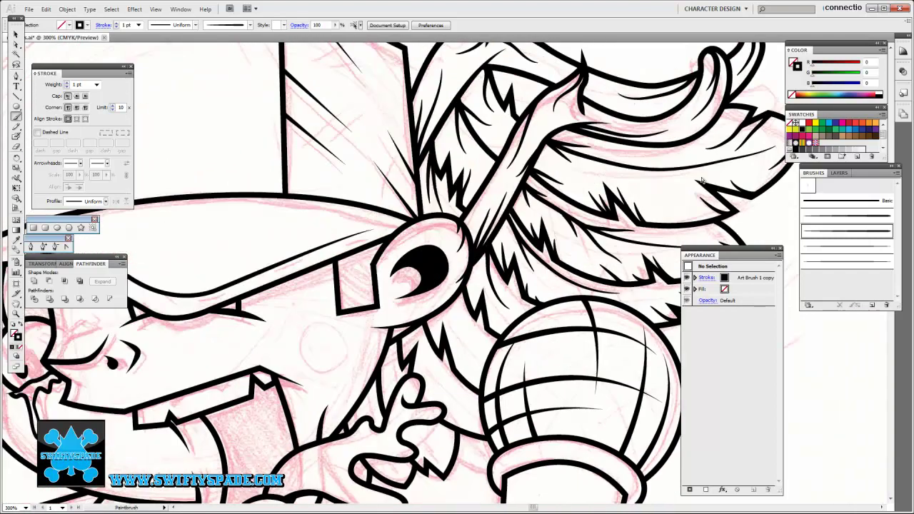
scroll(702, 181, "down", 3)
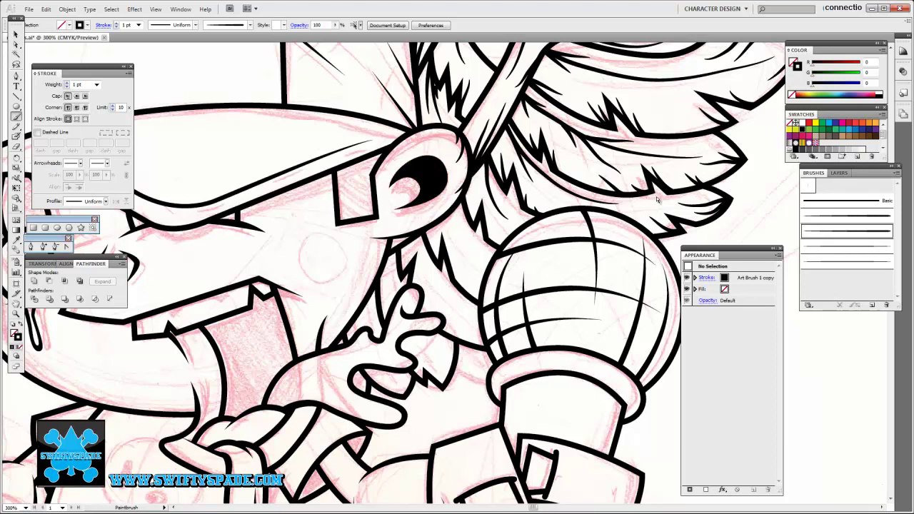
Step: Switch to Direct Selection and pan over the hand, mouth, tongue and drool
key("a")
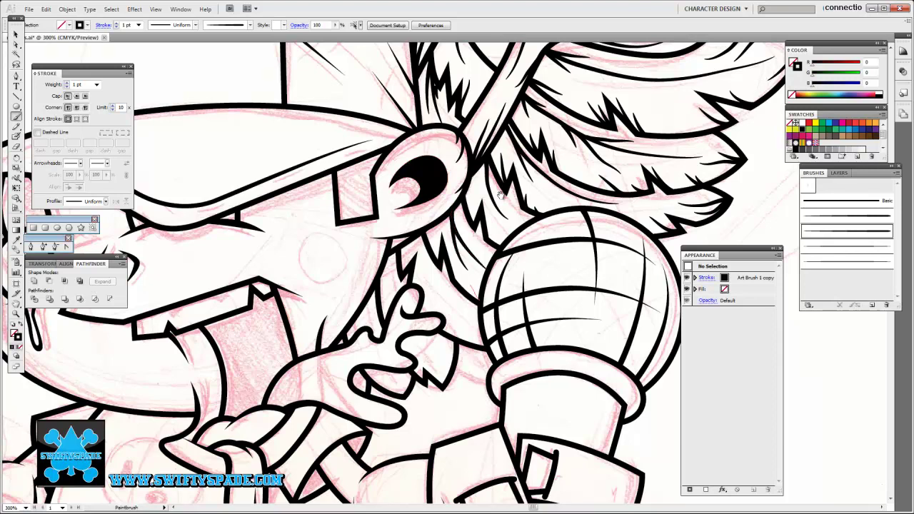
left_click_drag(524, 259, 510, 187)
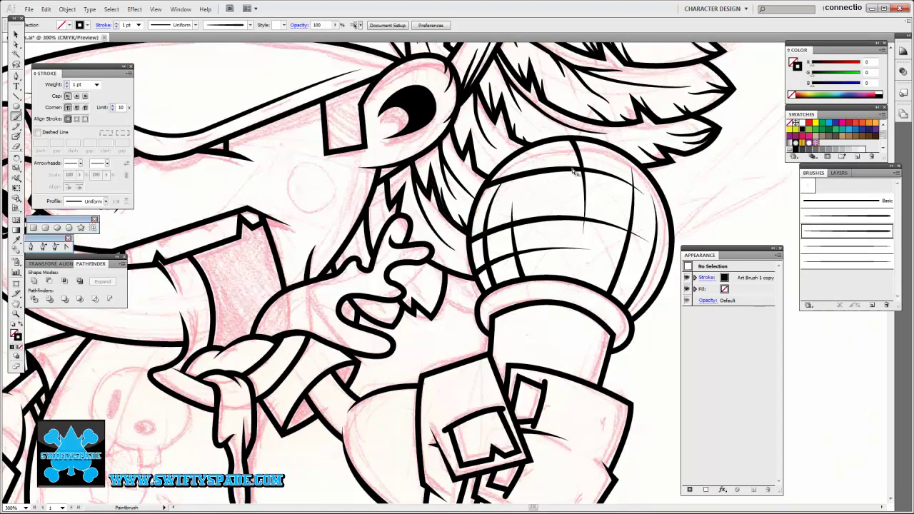
mouse_move(488, 287)
left_mouse_down()
mouse_move(581, 308)
mouse_move(532, 233)
left_mouse_up()
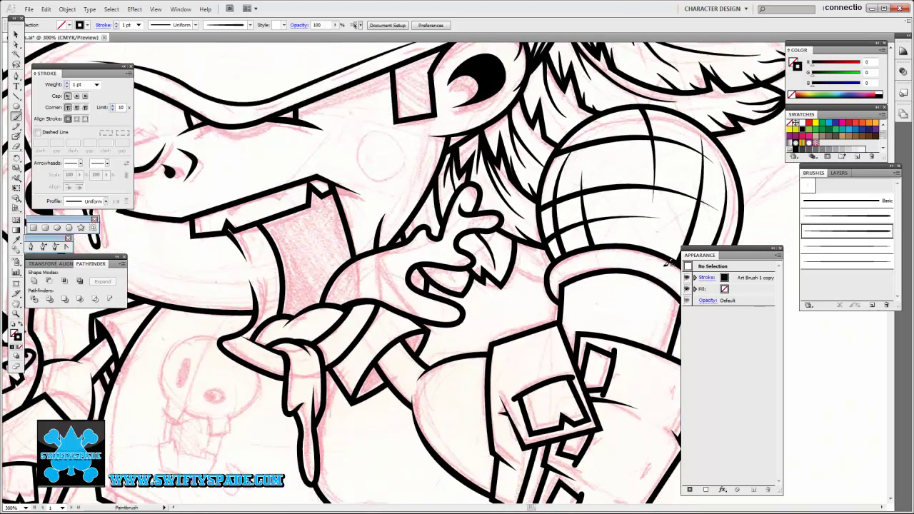
left_click_drag(385, 279, 427, 302)
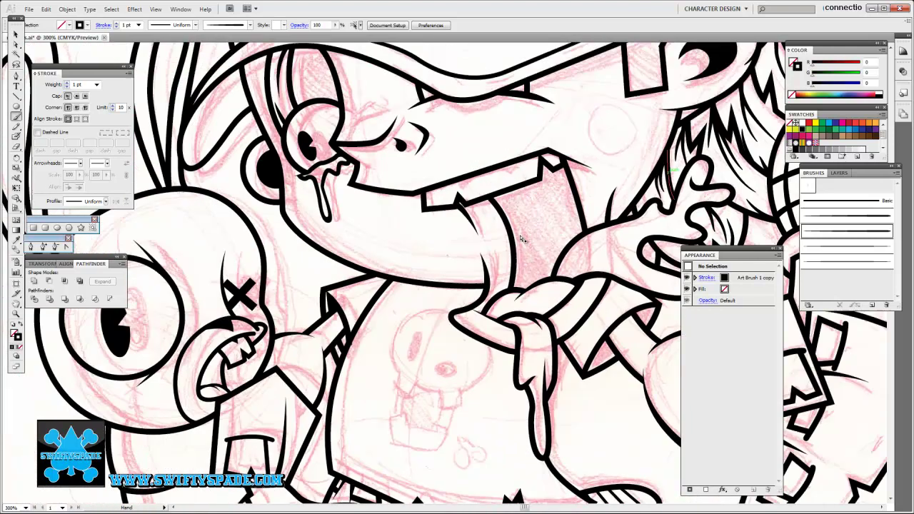
Step: Paint a thin eyelid stroke and four tapered eyelash strokes inside the eye
scroll(307, 214, "up", 4)
mouse_move(598, 276)
left_mouse_down()
mouse_move(635, 439)
mouse_move(590, 470)
left_mouse_up()
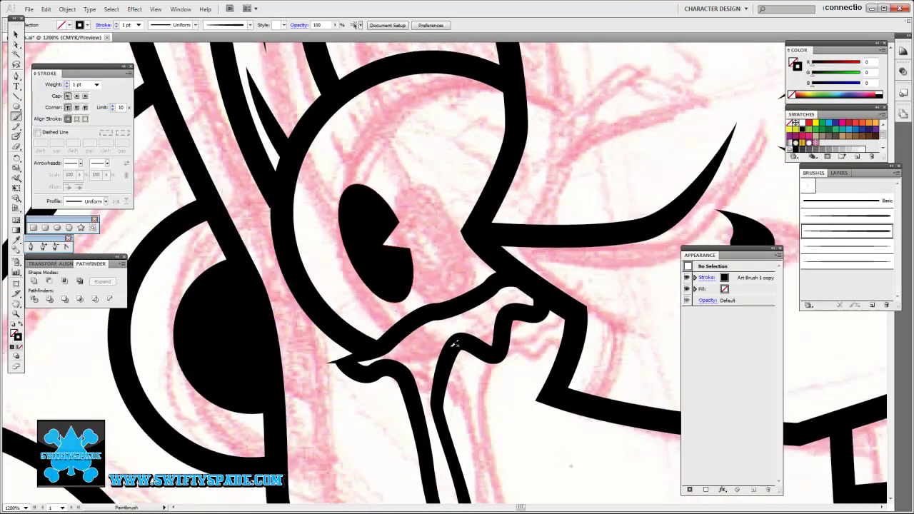
left_click_drag(509, 378, 439, 456)
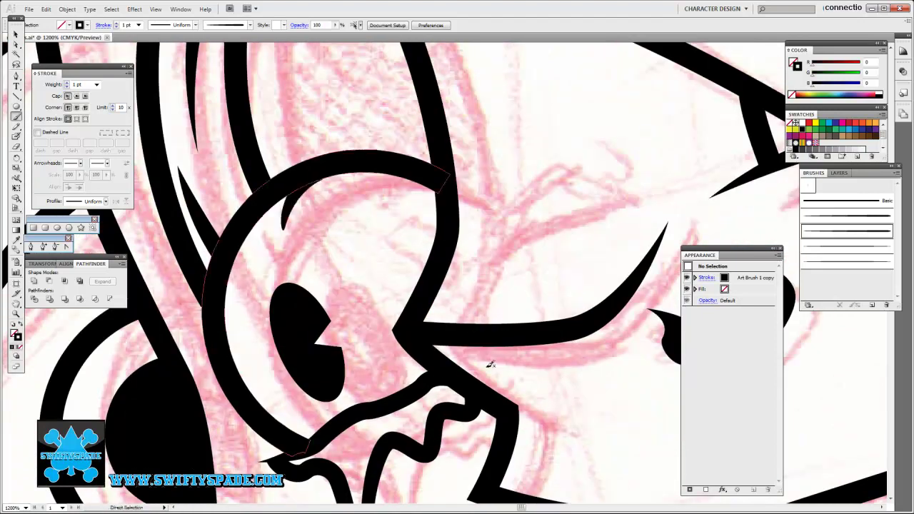
left_click_drag(340, 177, 320, 220)
mouse_move(372, 174)
left_mouse_down()
mouse_move(350, 223)
mouse_move(386, 185)
left_mouse_up()
left_click_drag(399, 129, 371, 186)
mouse_move(325, 428)
left_mouse_down()
mouse_move(397, 429)
mouse_move(364, 325)
left_mouse_up()
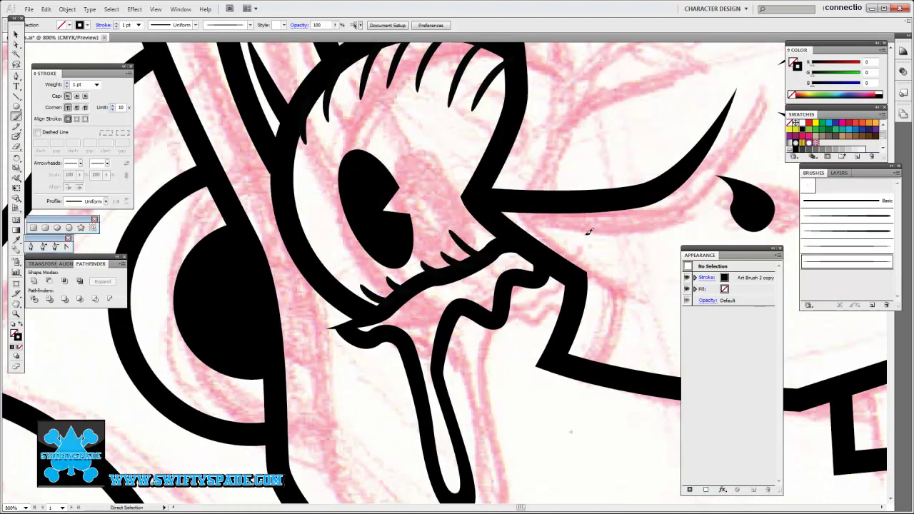
Step: Add one more thin line inside the eye, pan toward the brow, and zoom out
scroll(569, 254, "down", 6)
scroll(586, 271, "up", 5)
left_click_drag(373, 168, 356, 282)
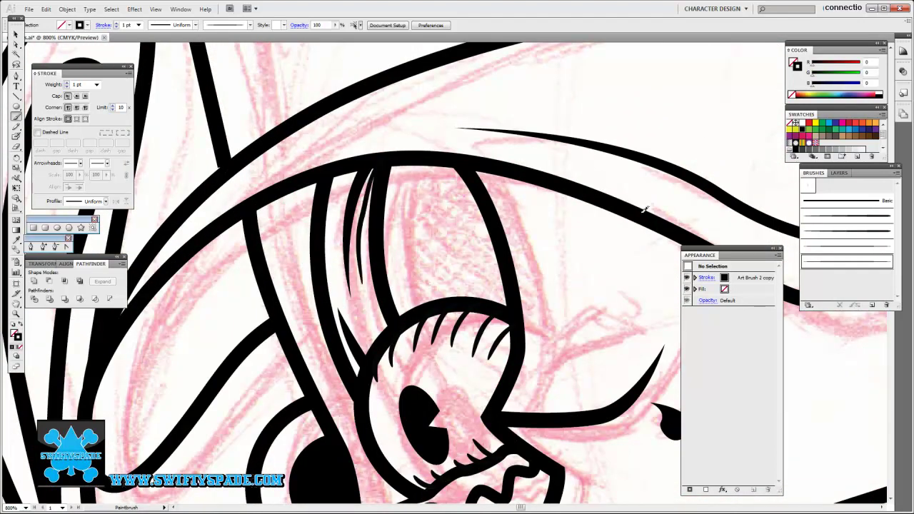
left_click_drag(465, 263, 448, 190)
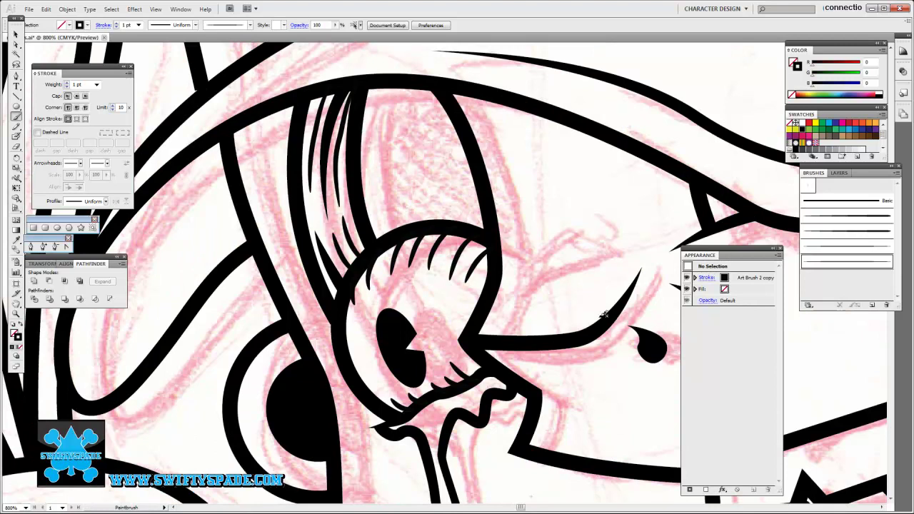
left_click_drag(643, 270, 517, 175)
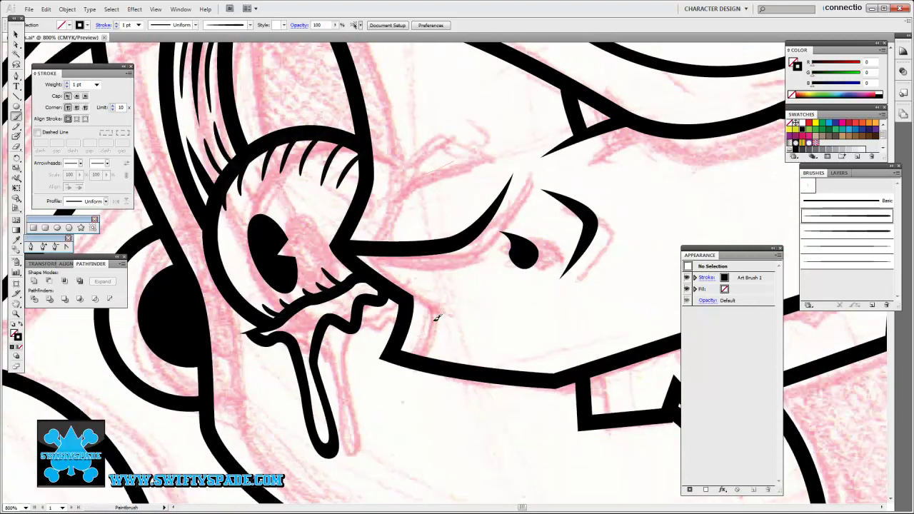
key("ctrl+minus")
key("ctrl+minus")
key("ctrl+minus")
key("ctrl+minus")
key("ctrl+minus")
Step: Add two tapered shading strokes on the bunny's glove
left_click_drag(211, 237, 118, 247)
key("ctrl+plus")
key("ctrl+plus")
key("ctrl+plus")
key("ctrl+plus")
key("ctrl+plus")
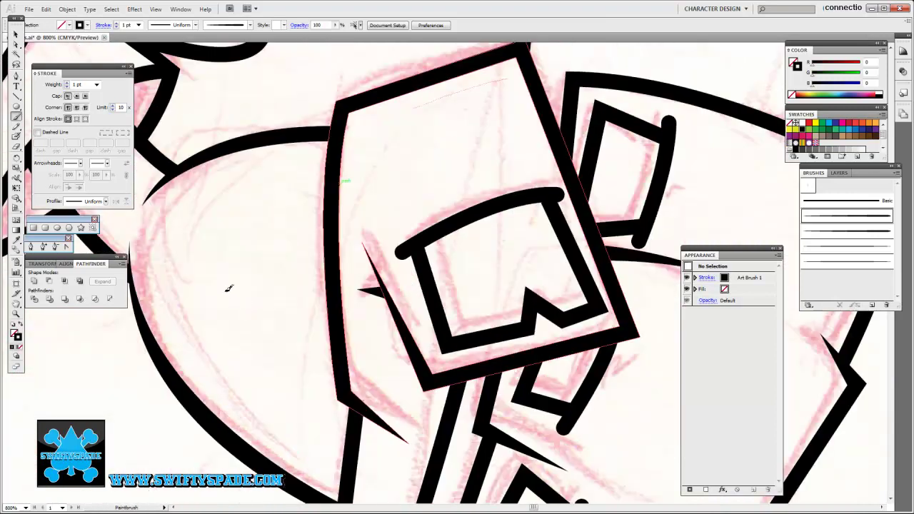
scroll(228, 289, "down", 5)
scroll(250, 282, "right", 5)
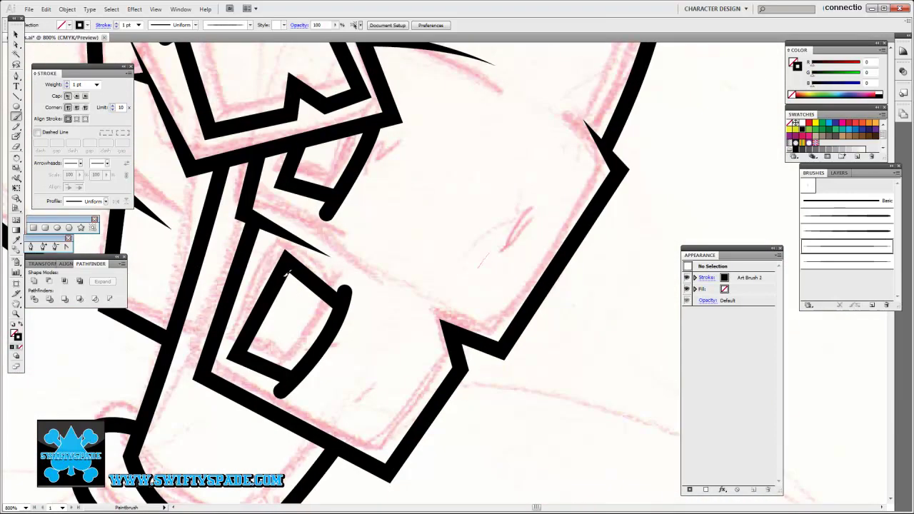
left_click_drag(539, 184, 479, 267)
left_click_drag(525, 184, 485, 237)
key("ctrl+minus")
key("ctrl+minus")
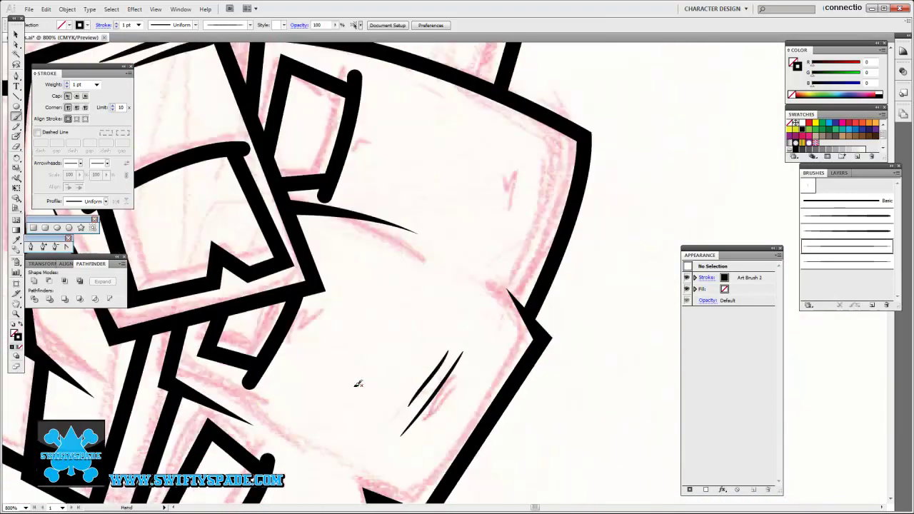
key("ctrl+minus")
key("ctrl+minus")
key("ctrl+minus")
key("ctrl+minus")
Step: Add two thin detail strokes along the glove's fingers
key("ctrl+plus")
key("ctrl+plus")
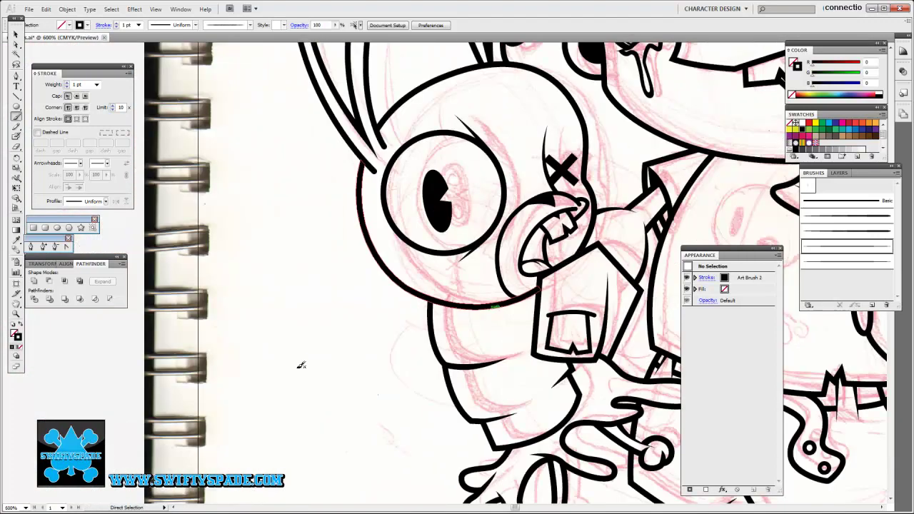
key("ctrl+plus")
key("ctrl+plus")
mouse_move(295, 376)
left_mouse_down()
mouse_move(443, 292)
mouse_move(398, 285)
mouse_move(486, 217)
mouse_move(530, 59)
left_mouse_up()
left_click_drag(457, 357, 541, 207)
left_click_drag(458, 236, 539, 264)
left_click_drag(556, 218, 558, 354)
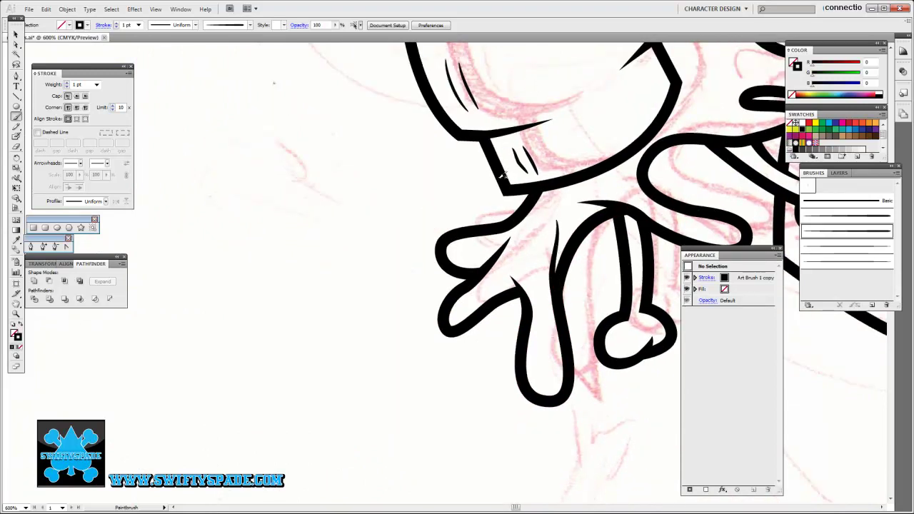
Step: Pan across the hand and fingers to survey the surrounding area
scroll(537, 96, "up", 5)
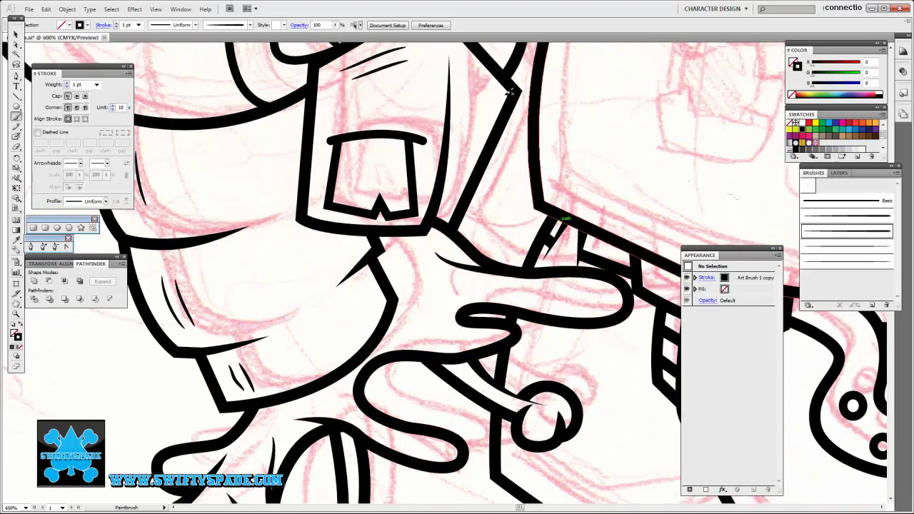
left_click_drag(253, 271, 379, 231)
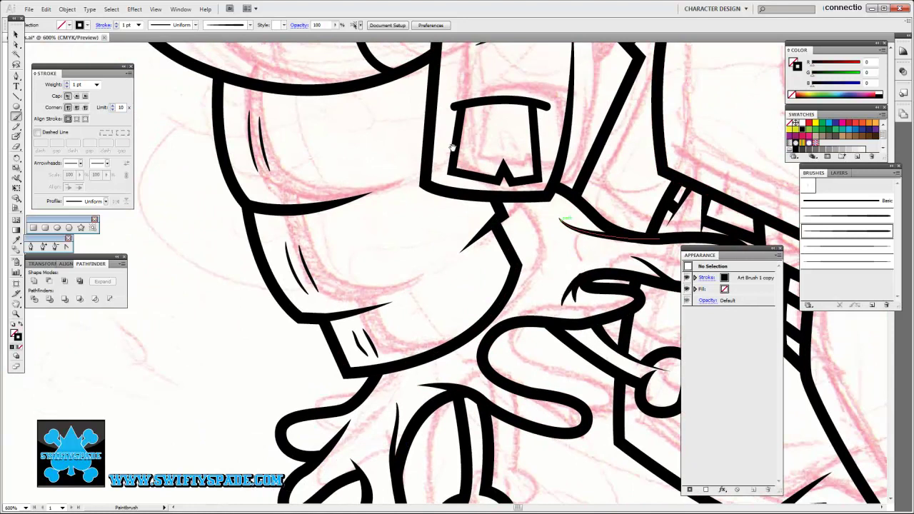
left_click_drag(377, 283, 428, 219)
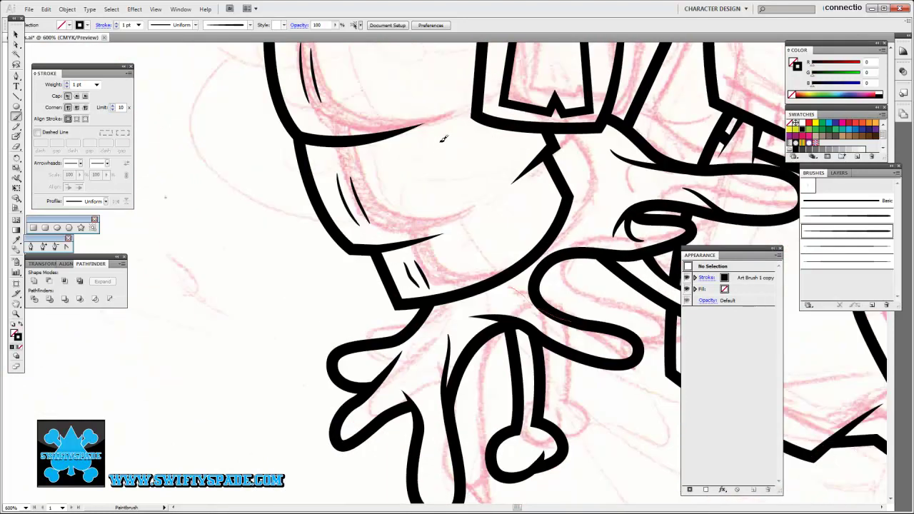
scroll(443, 139, "up", 3)
scroll(394, 300, "up", 3)
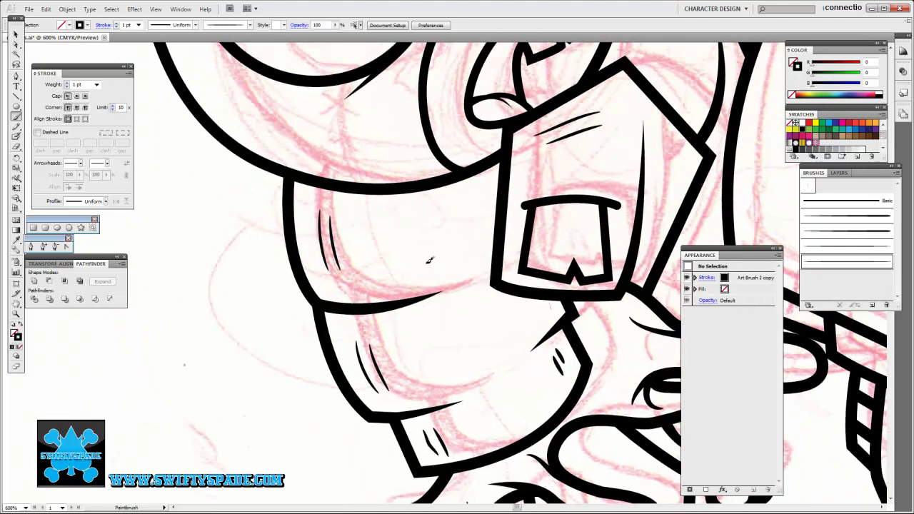
scroll(429, 265, "up", 3)
scroll(598, 134, "up", 3)
scroll(598, 134, "up", 3)
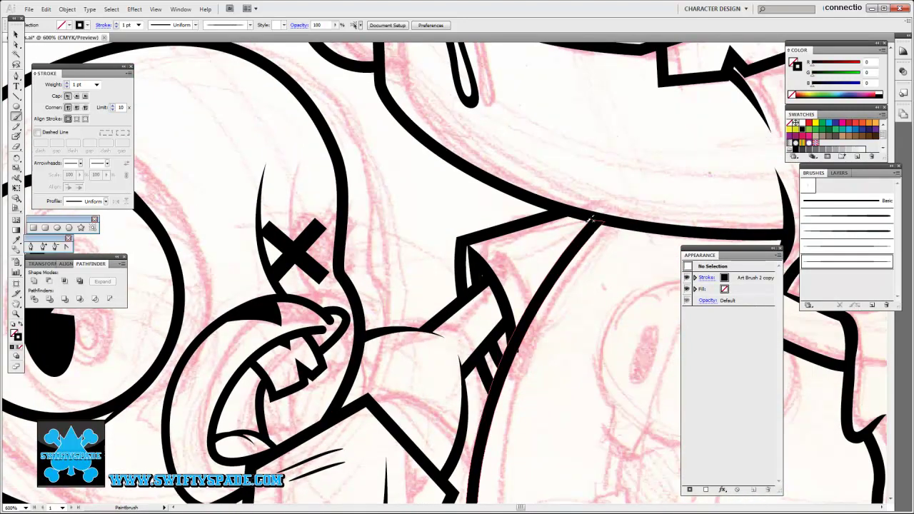
scroll(460, 245, "up", 3)
scroll(537, 222, "up", 3)
scroll(564, 178, "left", 3)
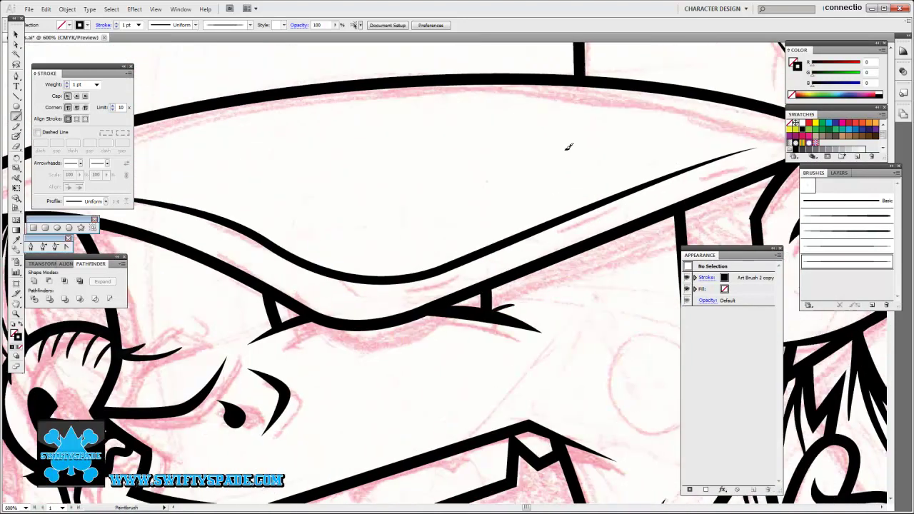
Step: Switch to Art Brush 1 copy and add a small tapered spike on the pants pocket
key("F2")
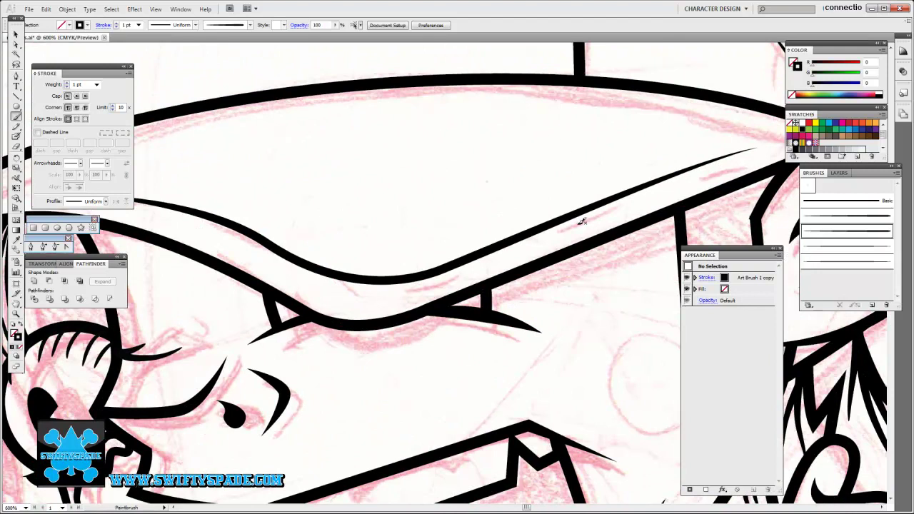
scroll(580, 245, "left", 4)
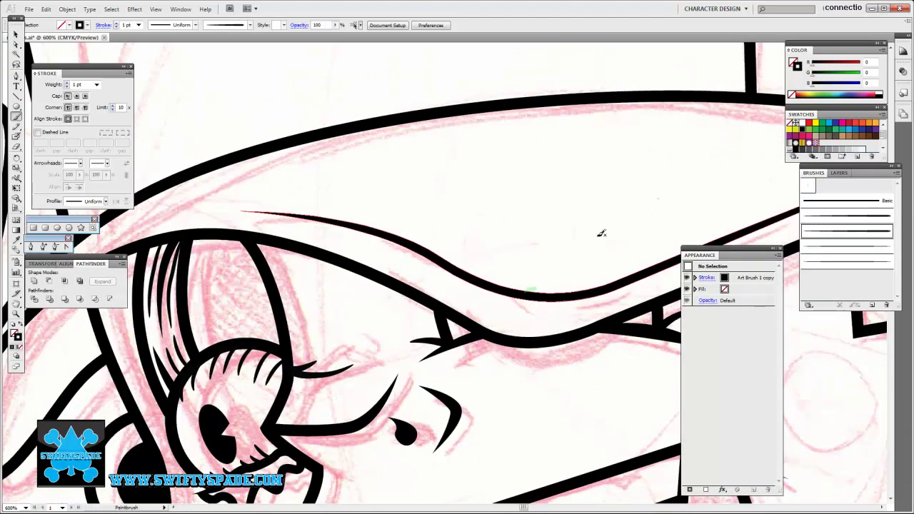
left_click_drag(602, 234, 568, 224)
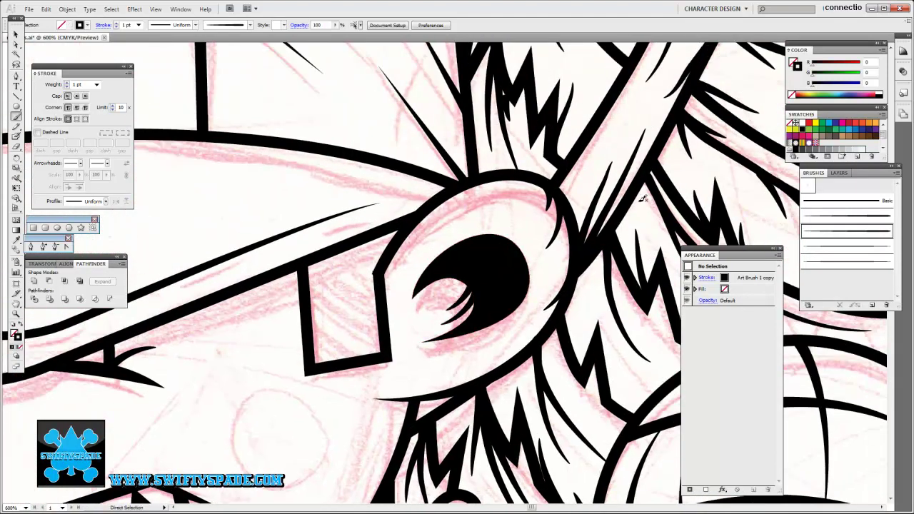
key("ctrl+minus")
key("ctrl+minus")
key("ctrl+minus")
left_click_drag(636, 364, 666, 160)
key("ctrl+plus")
key("ctrl+plus")
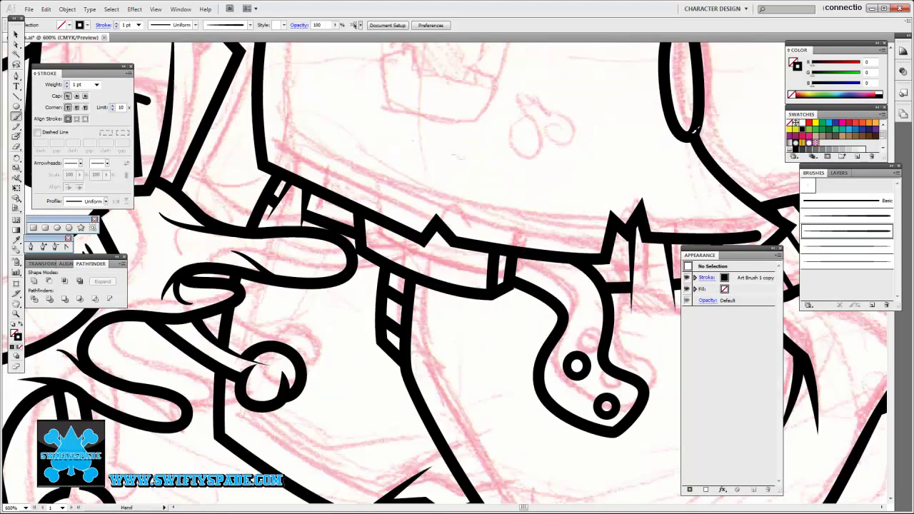
key("ctrl+plus")
key("ctrl+plus")
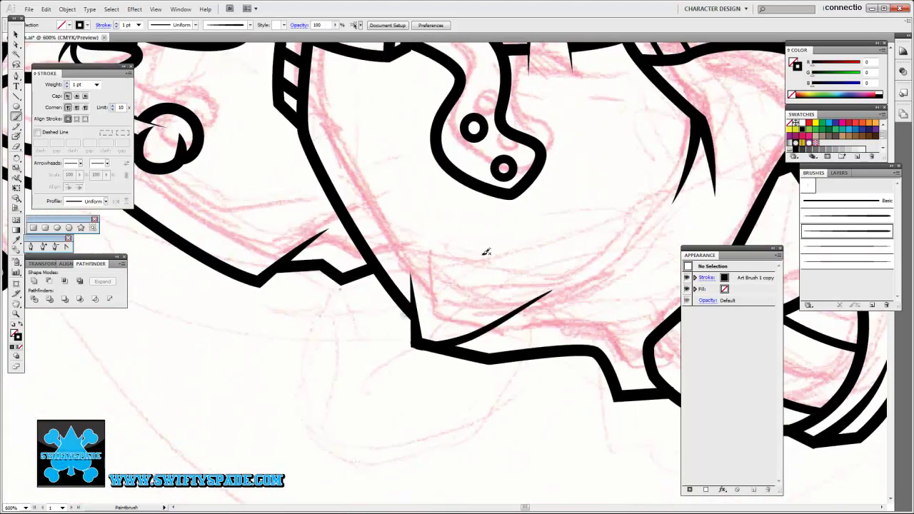
left_click_drag(422, 336, 451, 310)
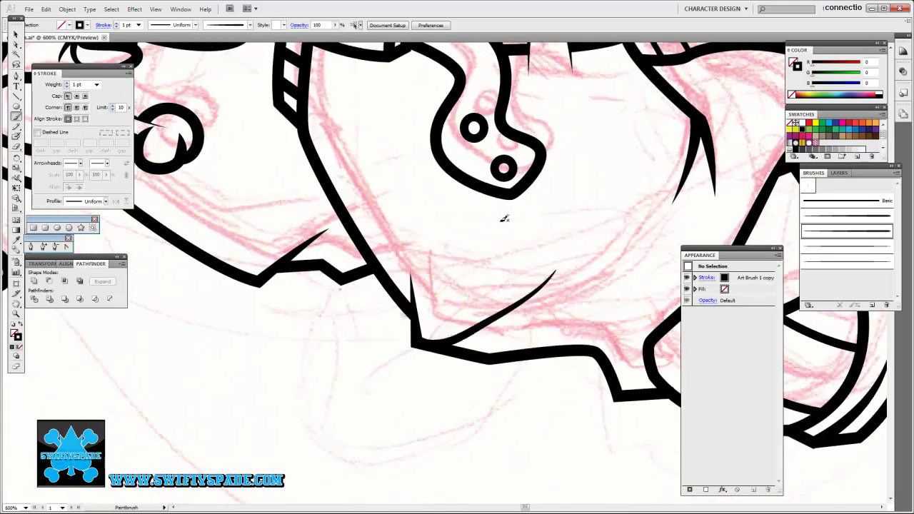
Step: Navigate past the hand and belt, then zoom in close on the hand and tongue
scroll(614, 296, "up", 5)
scroll(598, 300, "up", 3)
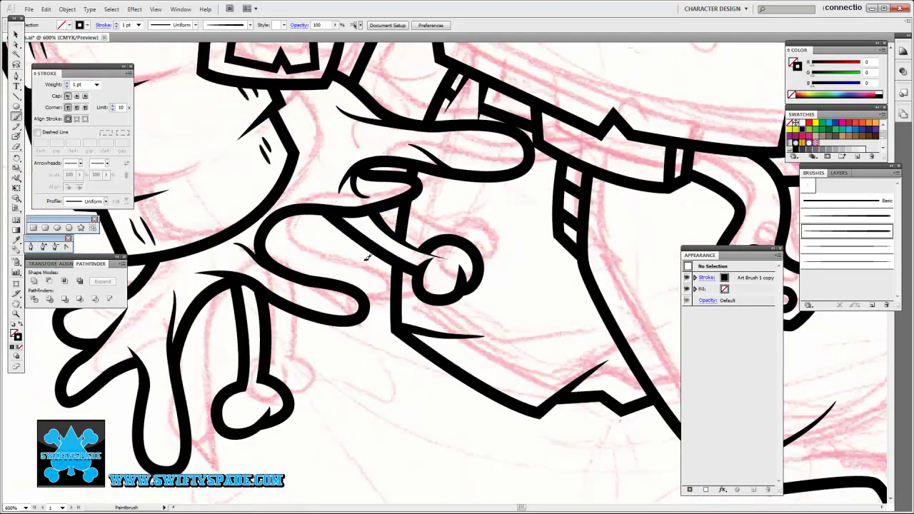
left_click_drag(368, 257, 255, 180)
key("ctrl+minus")
key("ctrl+minus")
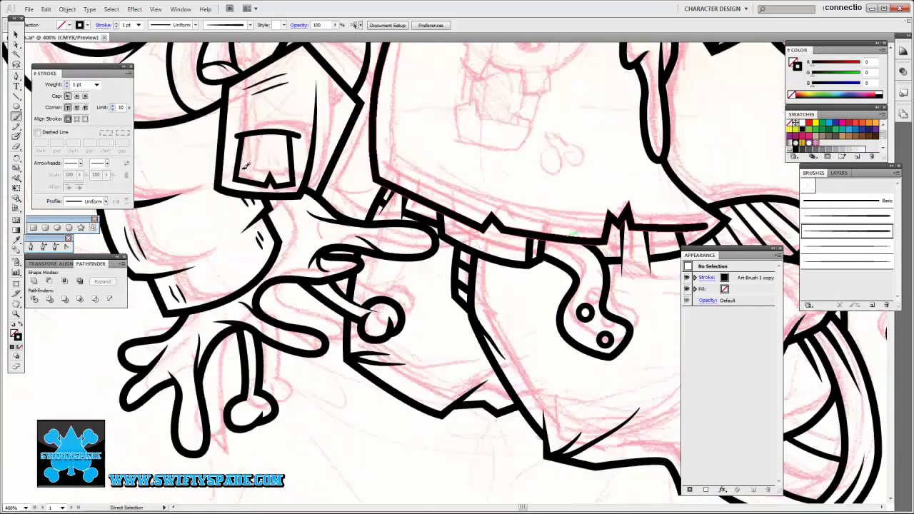
key("ctrl+minus")
key("ctrl+minus")
key("ctrl+plus")
key("ctrl+plus")
key("ctrl+plus")
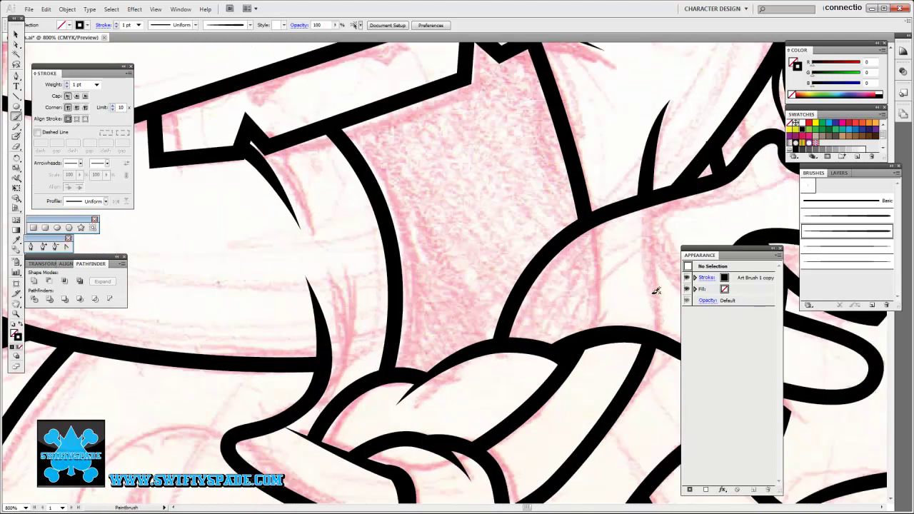
key("ctrl+plus")
Step: Add a tapered accent along the tongue's top edge, then zoom out to character and bunny
scroll(402, 250, "left", 5)
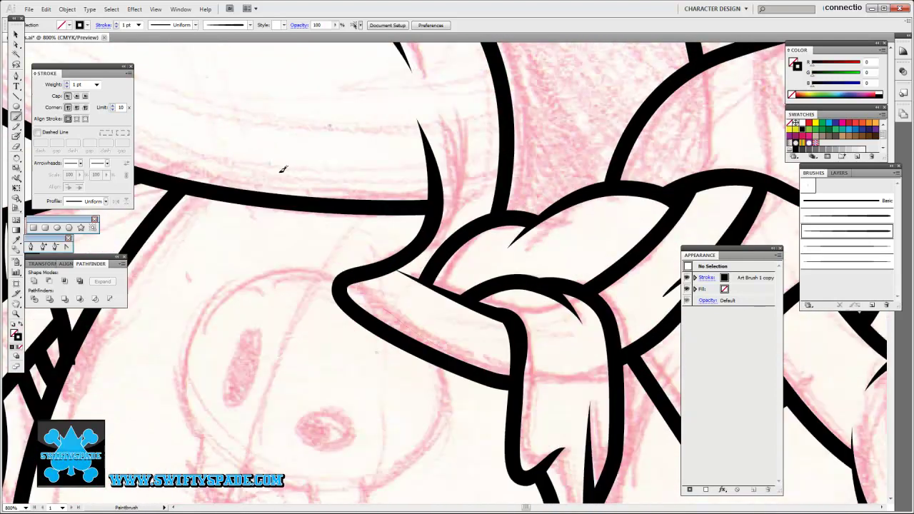
scroll(296, 159, "up", 2)
scroll(296, 159, "right", 3)
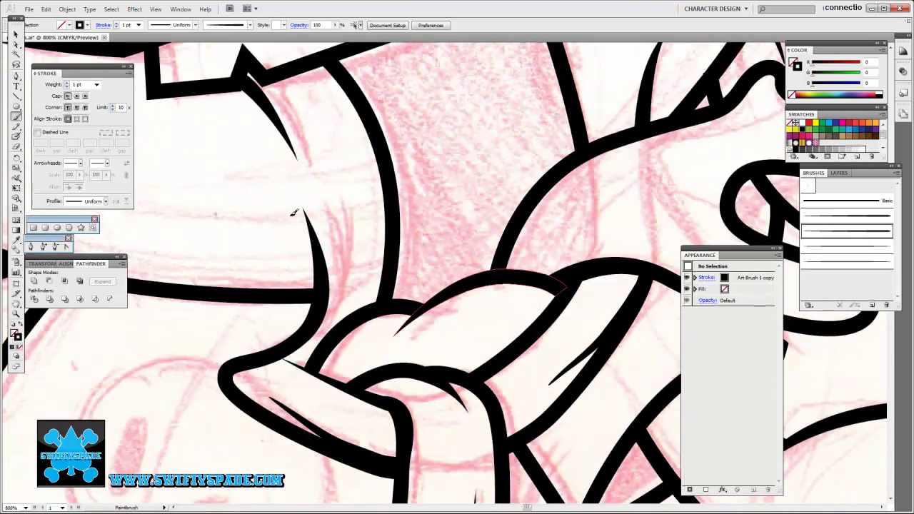
left_click_drag(565, 287, 468, 320)
scroll(296, 178, "left", 3)
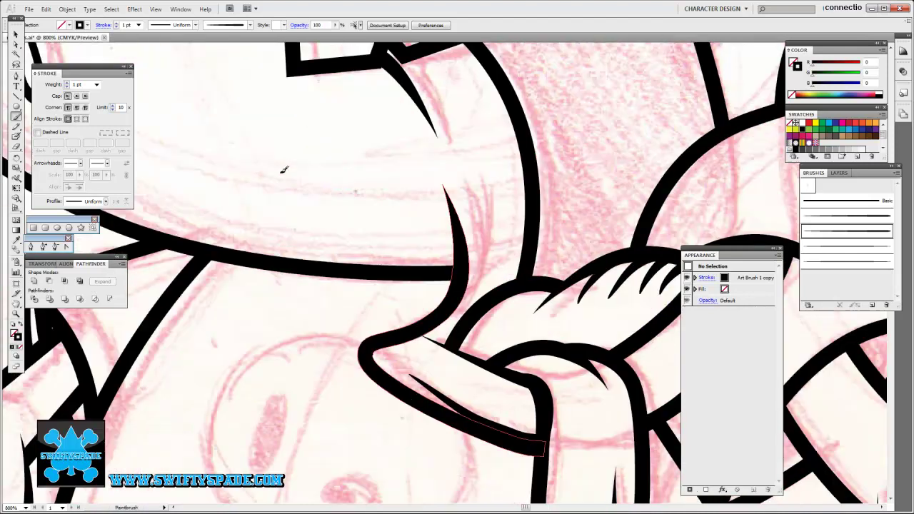
scroll(326, 190, "down", 5)
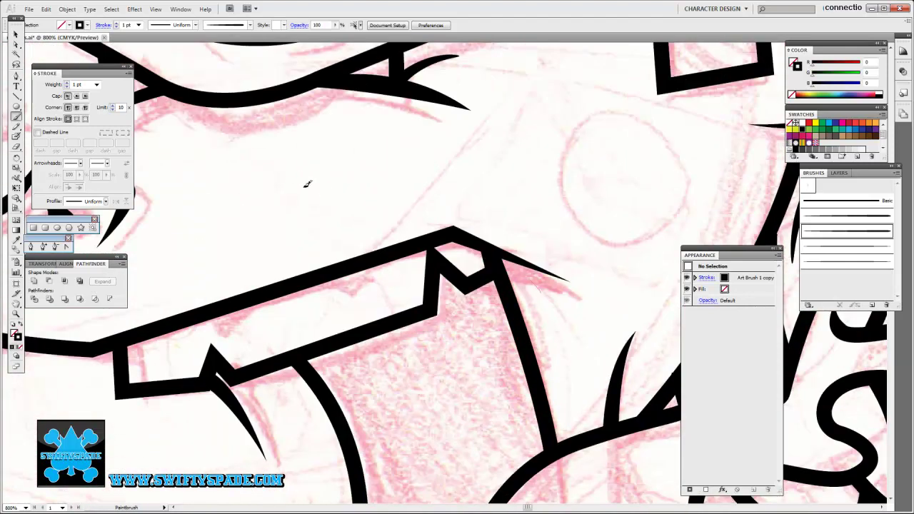
key("ctrl+minus")
key("ctrl+minus")
key("ctrl+minus")
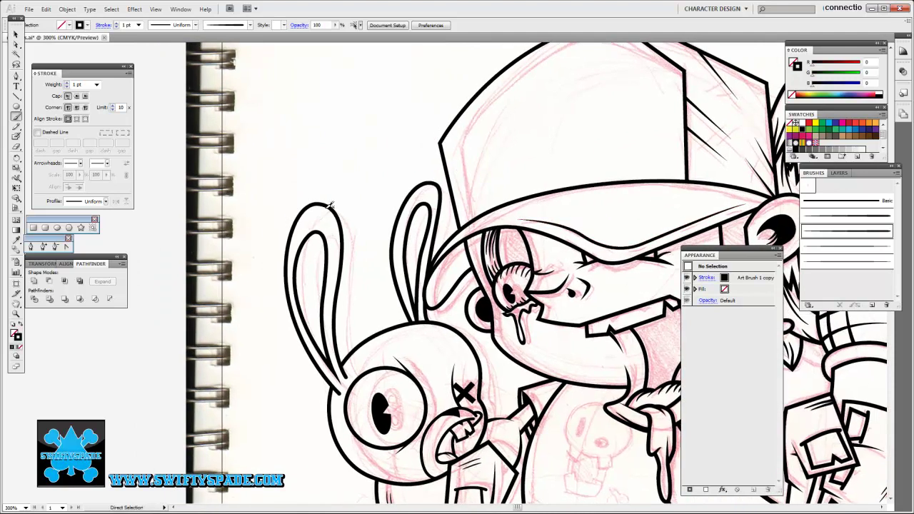
Step: Draw a thin tapered stroke inside the bunny's ear
key("ctrl+plus")
key("ctrl+plus")
key("ctrl+plus")
left_click_drag(650, 152, 473, 363)
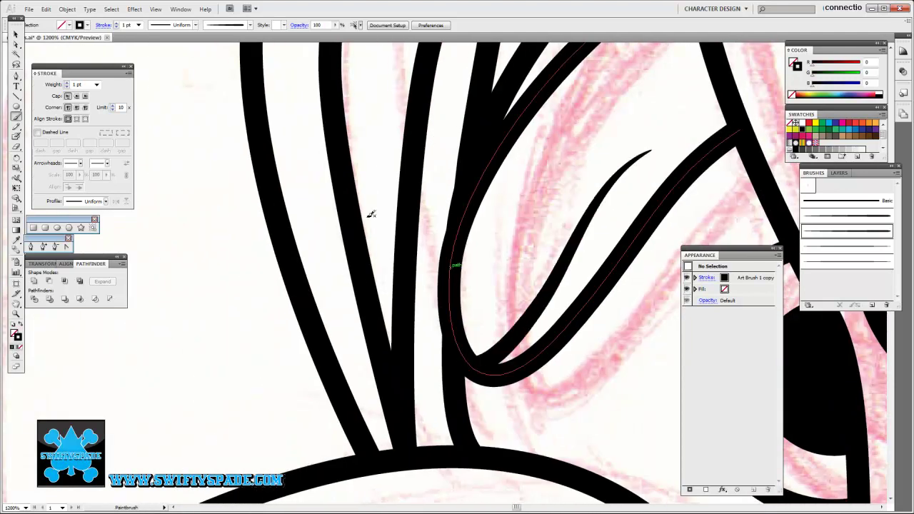
scroll(363, 180, "right", 3)
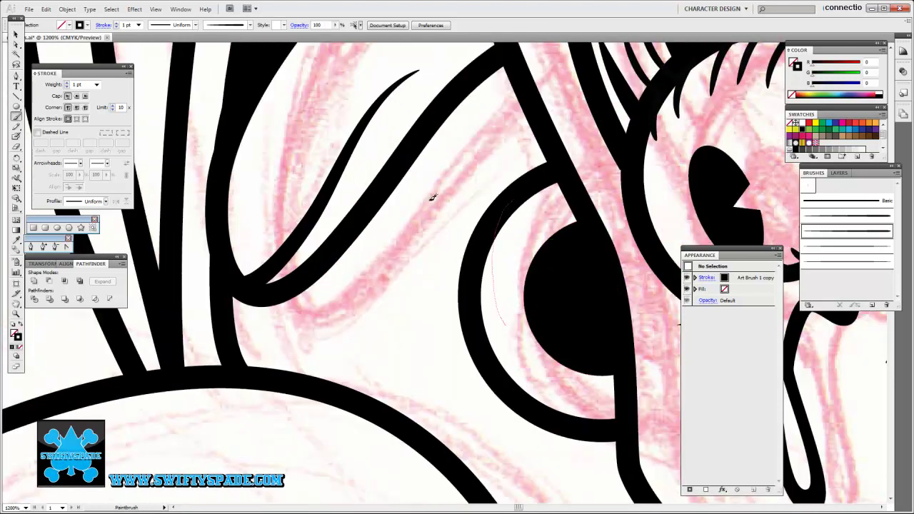
key("ctrl+minus")
key("ctrl+minus")
key("ctrl+minus")
key("ctrl+plus")
key("ctrl+plus")
key("ctrl+plus")
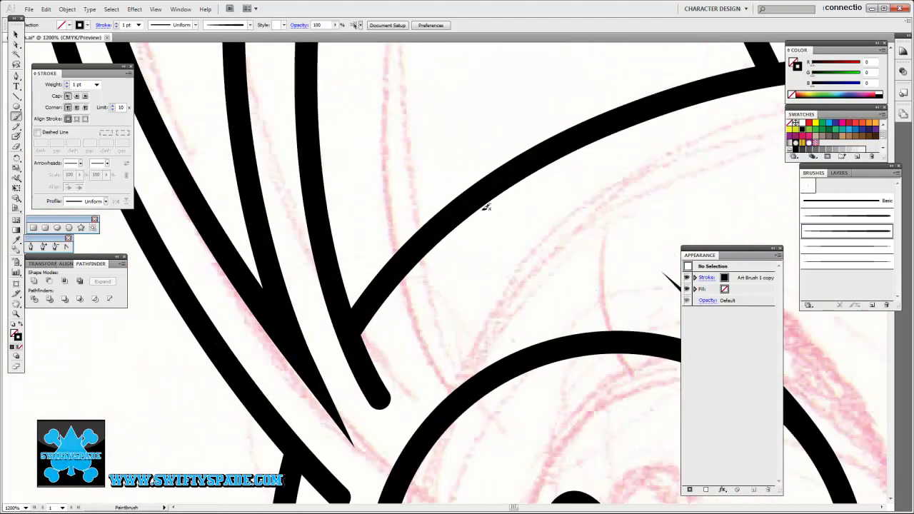
scroll(486, 207, "down", 2)
scroll(486, 207, "right", 3)
Step: Draw a tapered accent stroke along the ear line, keeping it after undo and redo
left_click_drag(397, 212, 525, 258)
key("ctrl+z")
left_click_drag(396, 211, 525, 257)
key("ctrl+z")
key("ctrl+shift+z")
Step: Add a tapered stroke along the eye's inner ring and zoom out to the bunny's face
scroll(536, 166, "down", 8)
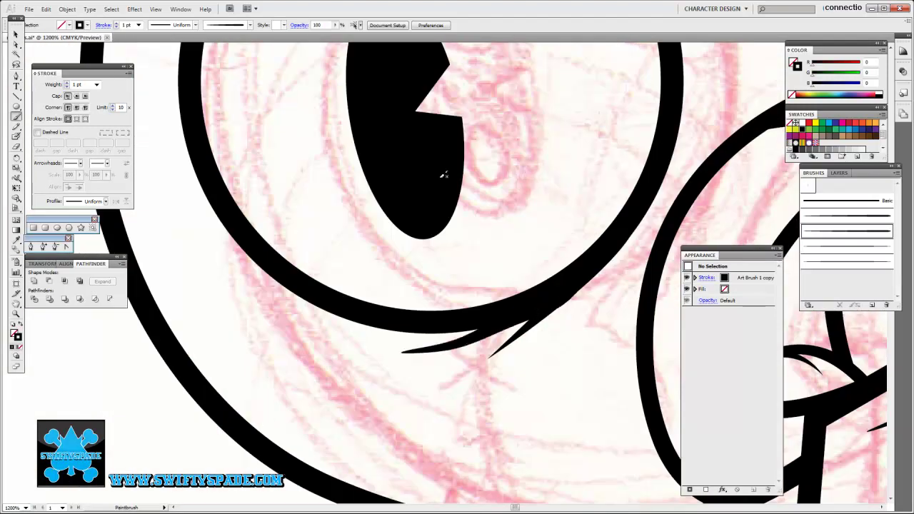
scroll(443, 174, "up", 2)
scroll(429, 171, "left", 4)
left_click_drag(418, 330, 494, 441)
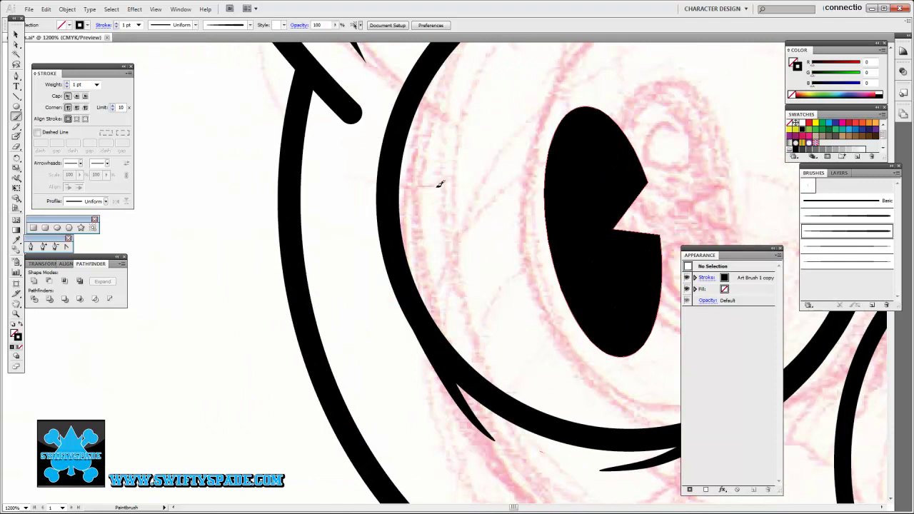
scroll(388, 179, "up", 5)
scroll(389, 155, "up", 1)
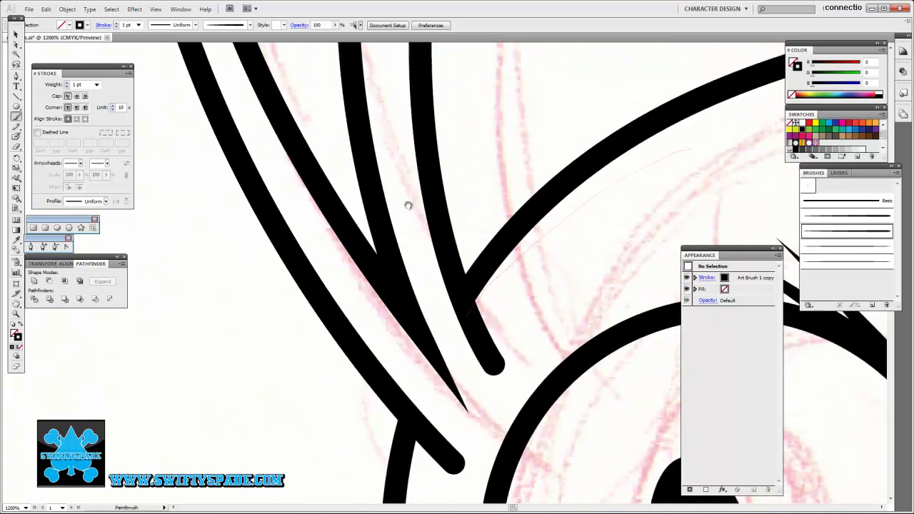
key("ctrl+minus")
key("ctrl+minus")
key("ctrl+minus")
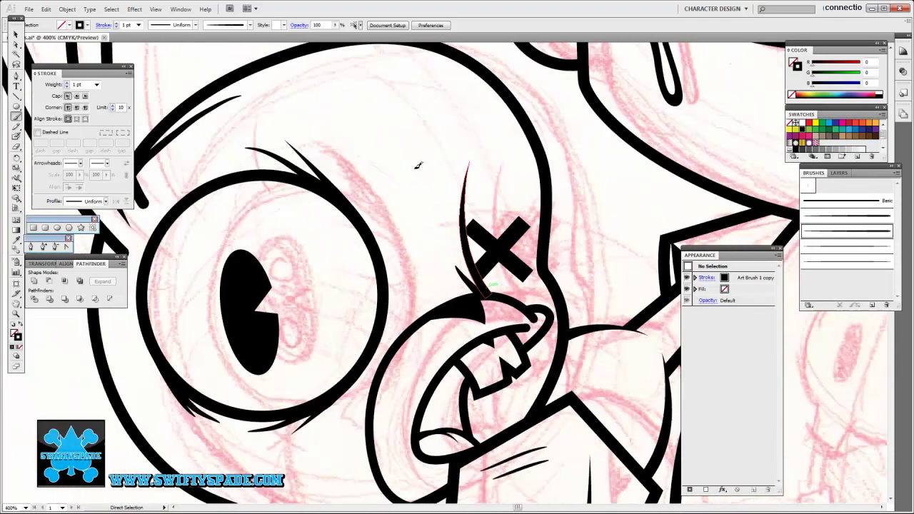
key("ctrl+minus")
key("ctrl+minus")
key("ctrl+minus")
Step: Switch strokes to the Art Brush 2 copy brush while inspecting the microphone
left_click_drag(500, 86, 384, 146)
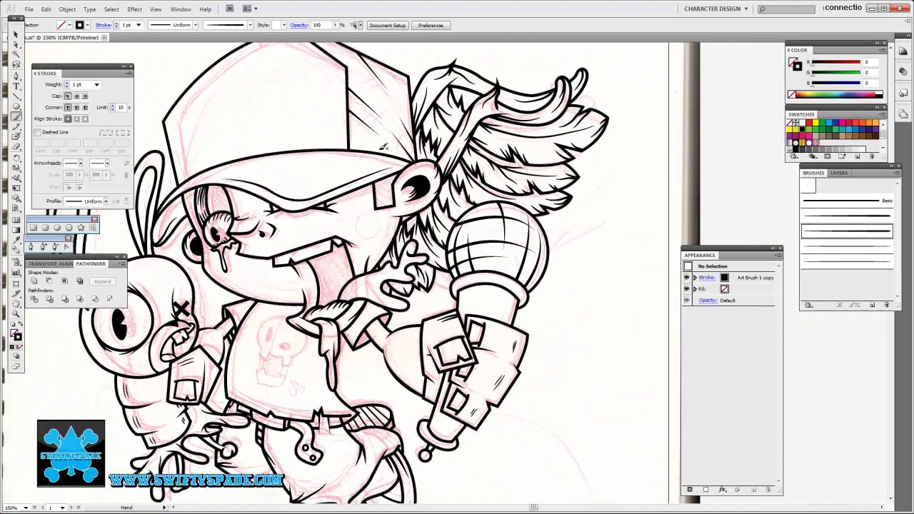
key("ctrl+plus")
key("ctrl+plus")
key("ctrl+plus")
key("ctrl+plus")
key("ctrl+plus")
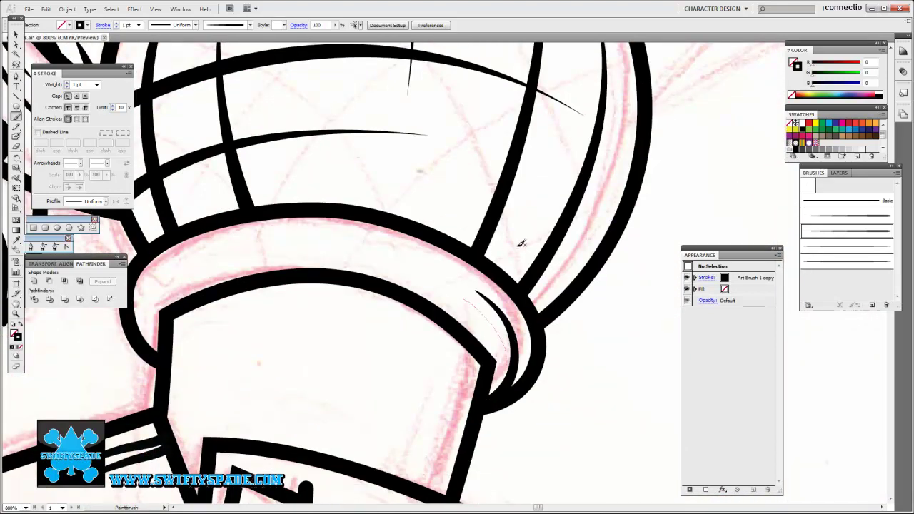
scroll(476, 232, "left", 5)
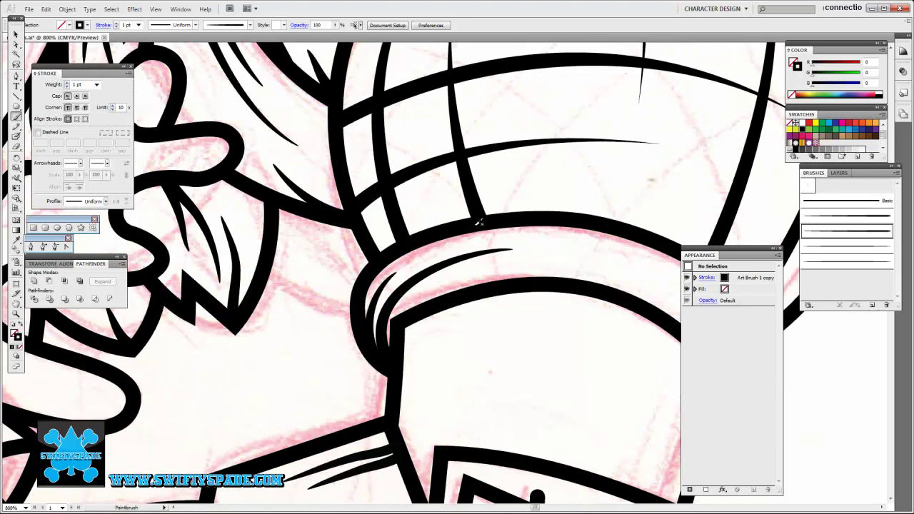
key("ctrl+minus")
scroll(512, 220, "left", 2)
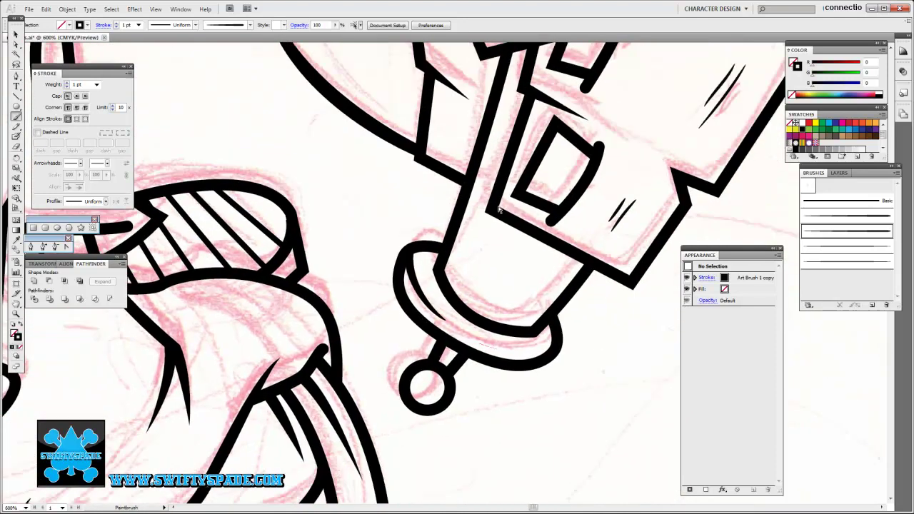
scroll(504, 200, "down", 1)
scroll(504, 200, "left", 2)
scroll(504, 198, "down", 2)
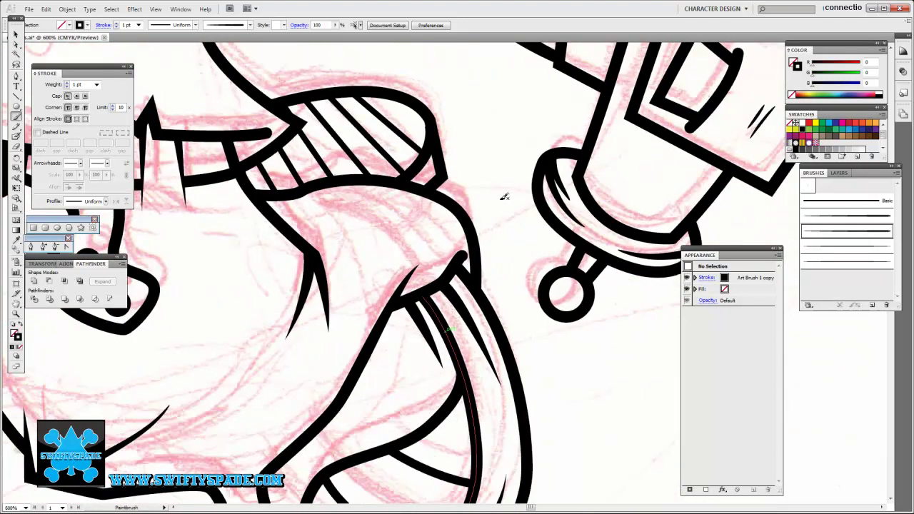
left_click(847, 262)
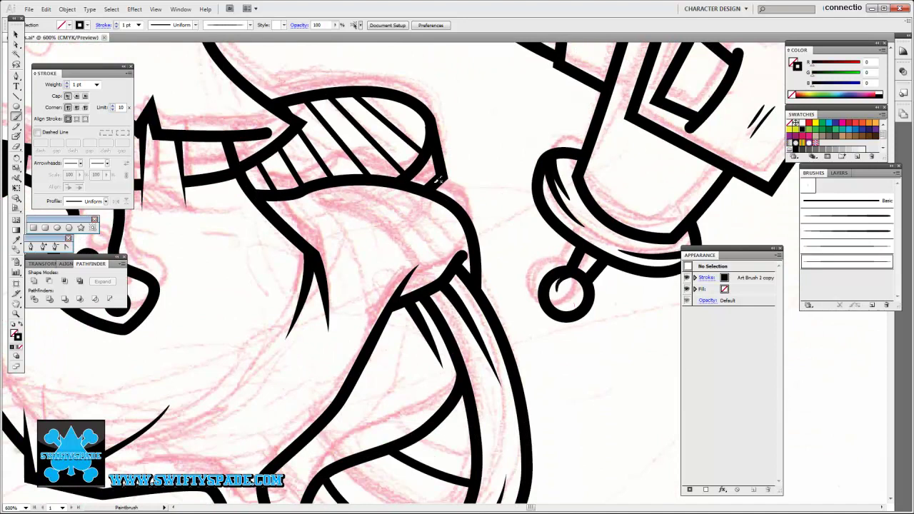
scroll(491, 119, "down", 4)
scroll(500, 143, "left", 5)
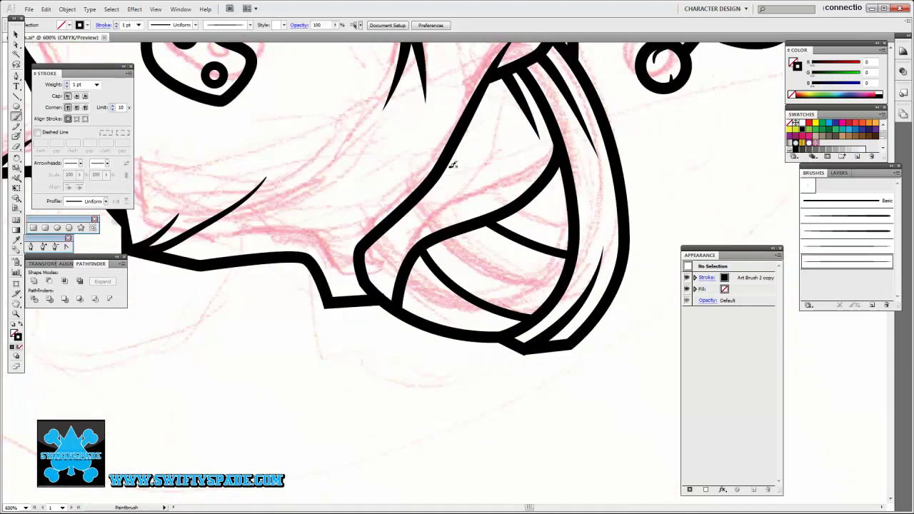
scroll(481, 126, "up", 3)
scroll(496, 157, "up", 1)
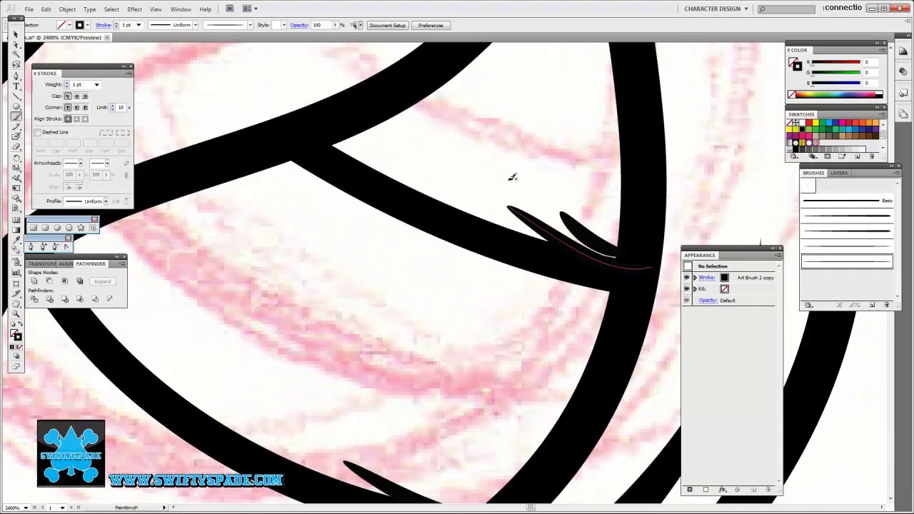
Step: Add a short tapered hatch stroke at a line junction
left_click_drag(548, 192, 535, 188)
scroll(578, 184, "up", 3)
scroll(543, 187, "up", 1)
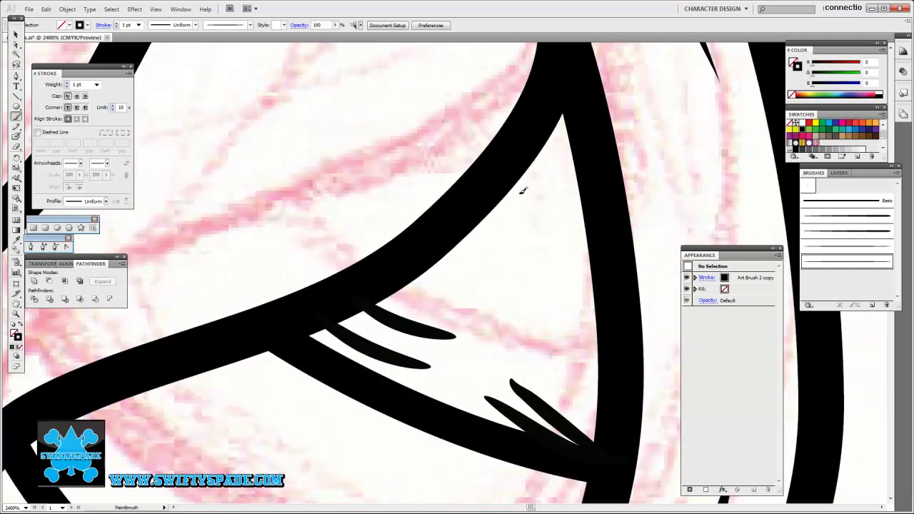
scroll(520, 188, "left", 4)
scroll(520, 188, "down", 3)
scroll(475, 180, "down", 2)
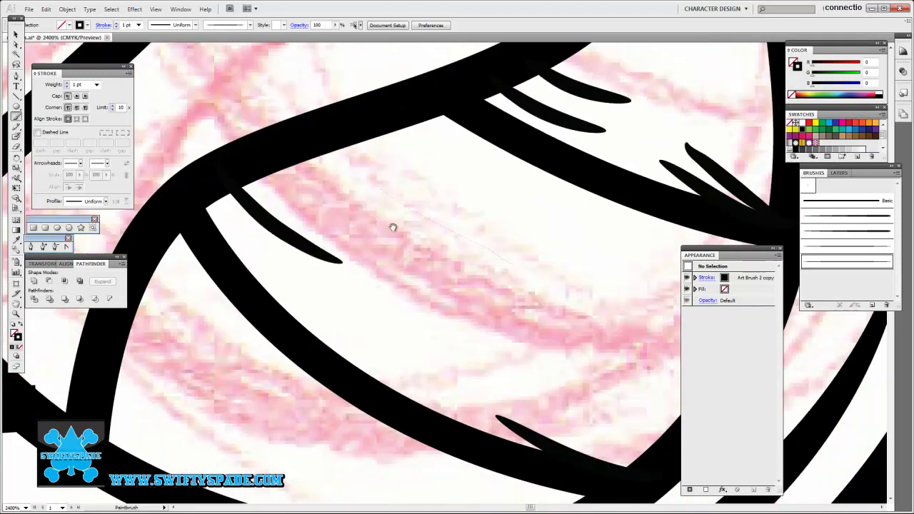
scroll(393, 227, "down", 2)
scroll(478, 235, "left", 2)
scroll(476, 171, "left", 2)
scroll(468, 217, "down", 2)
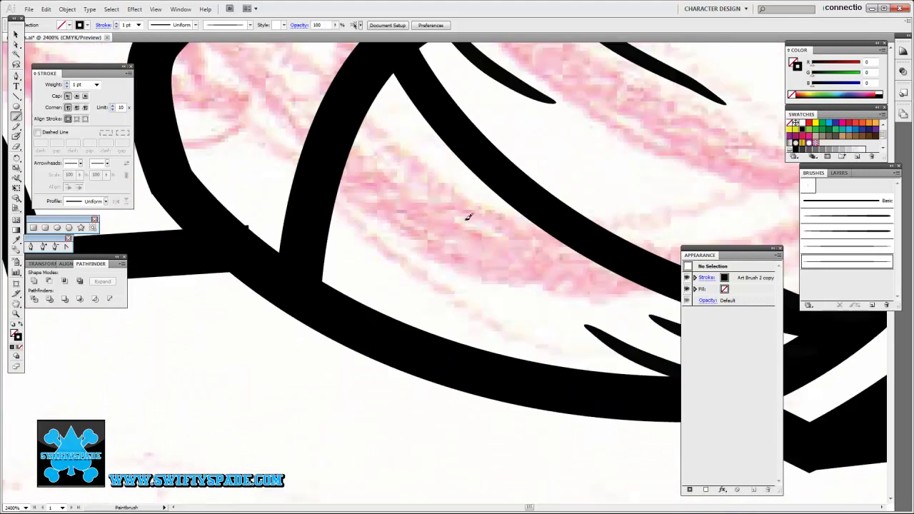
Step: Undo the stroke, deselect, and zoom in on the mouth and tongue
key("ctrl+z")
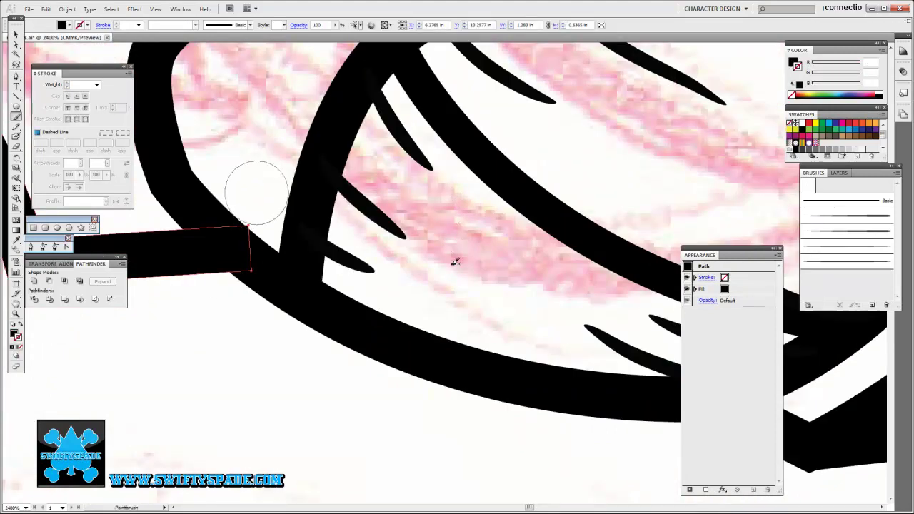
key("ctrl+shift+a")
key("ctrl+minus")
key("ctrl+minus")
key("ctrl+minus")
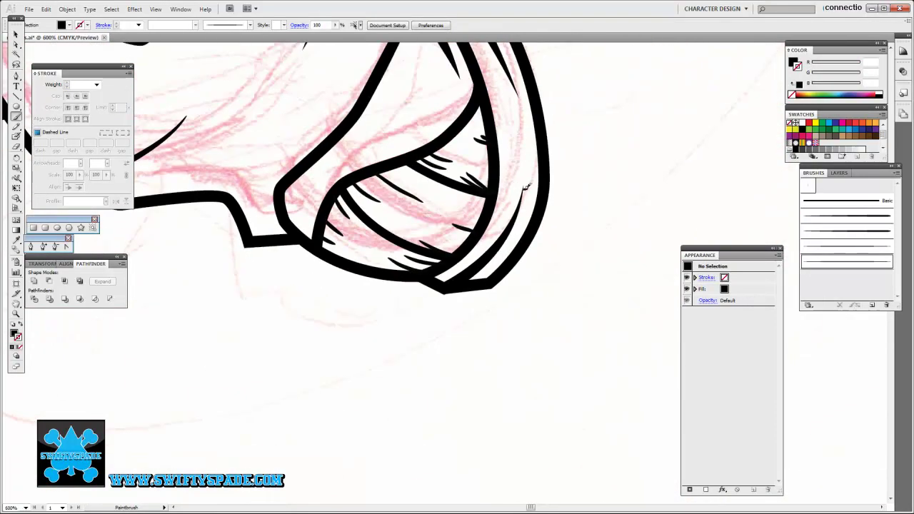
key("ctrl+minus")
key("ctrl+minus")
key("ctrl+minus")
key("ctrl+minus")
key("ctrl+plus")
key("ctrl+plus")
key("ctrl+plus")
key("ctrl+plus")
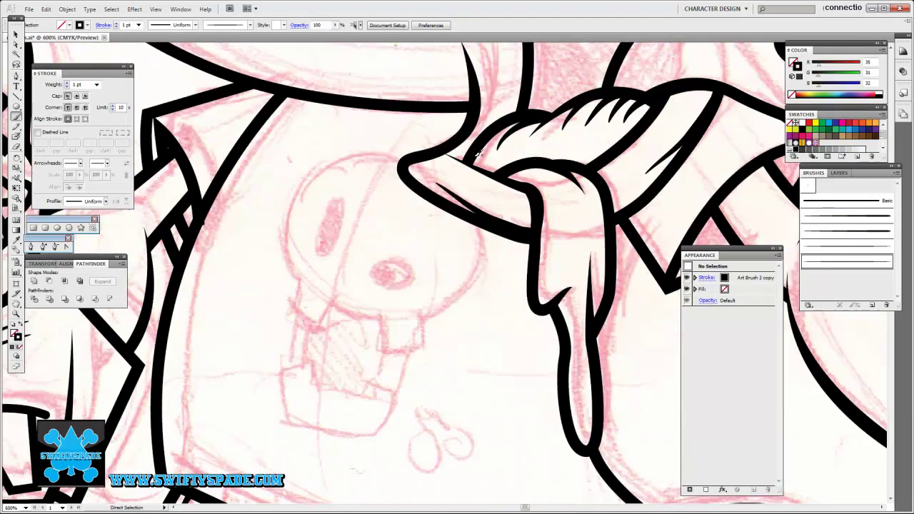
key("ctrl+plus")
left_click_drag(435, 198, 442, 182)
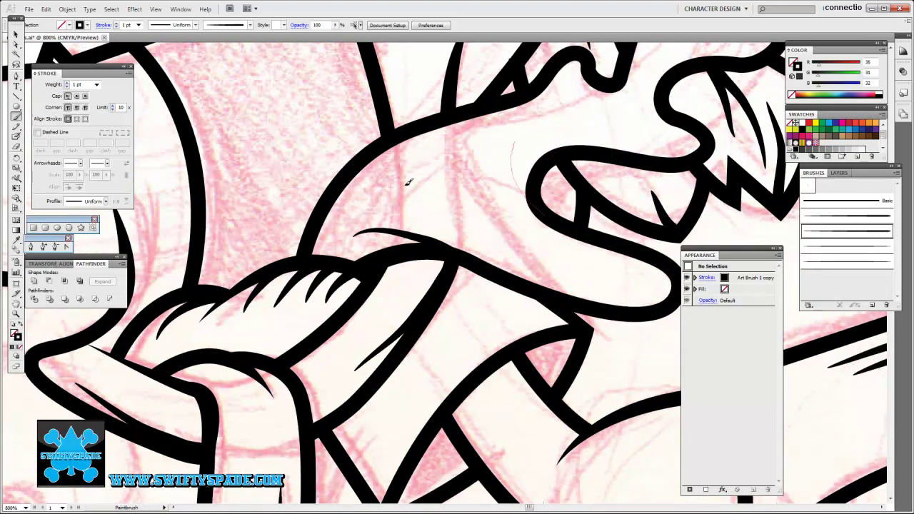
Step: Add a tapered stroke beside the tongue, then reframe the view on the face
left_click_drag(422, 161, 413, 214)
left_click_drag(397, 159, 293, 230)
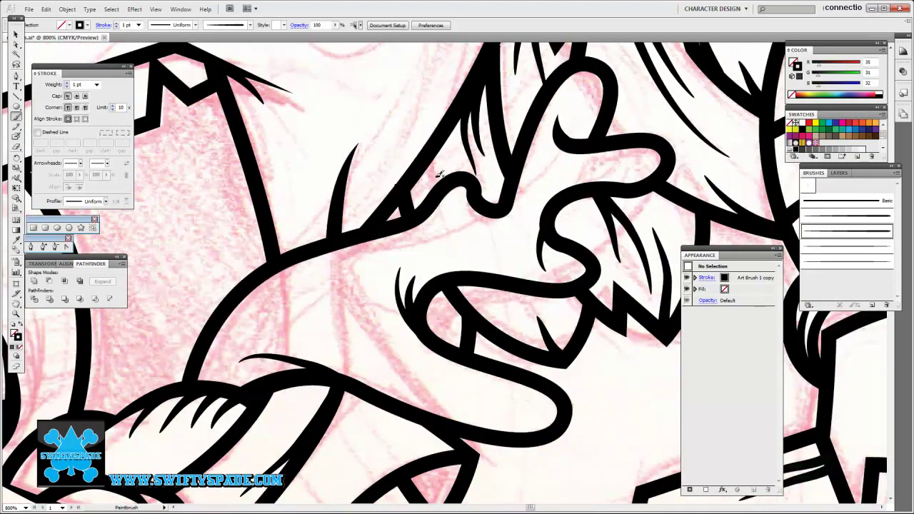
scroll(440, 174, "up", 3)
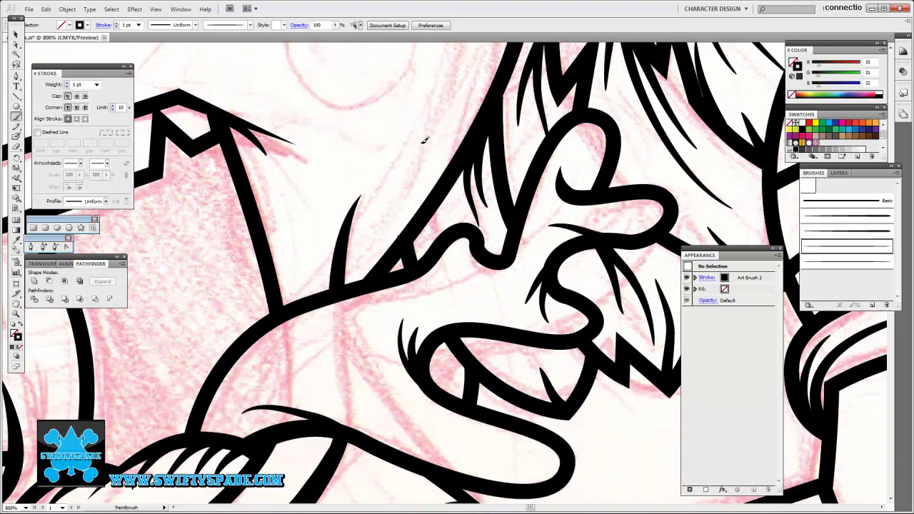
scroll(490, 145, "down", 5)
scroll(462, 138, "left", 10)
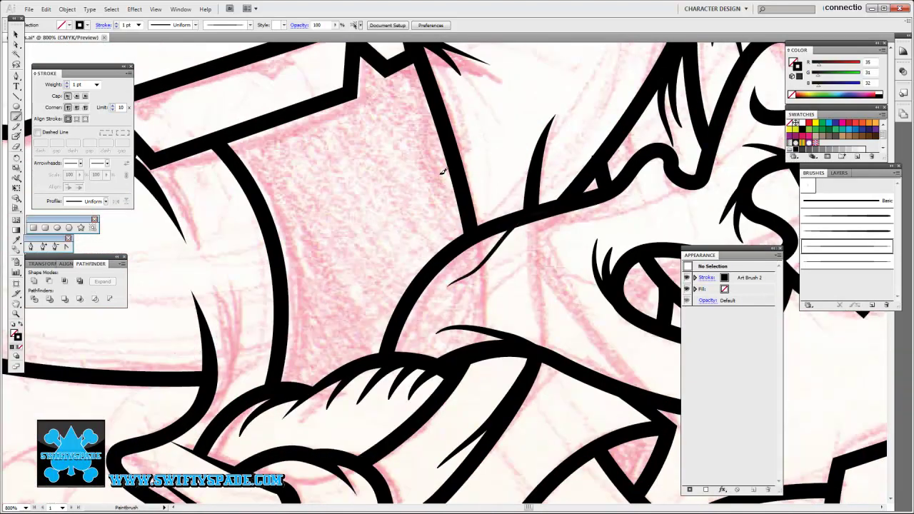
key("ctrl+0")
scroll(543, 254, "up", 5)
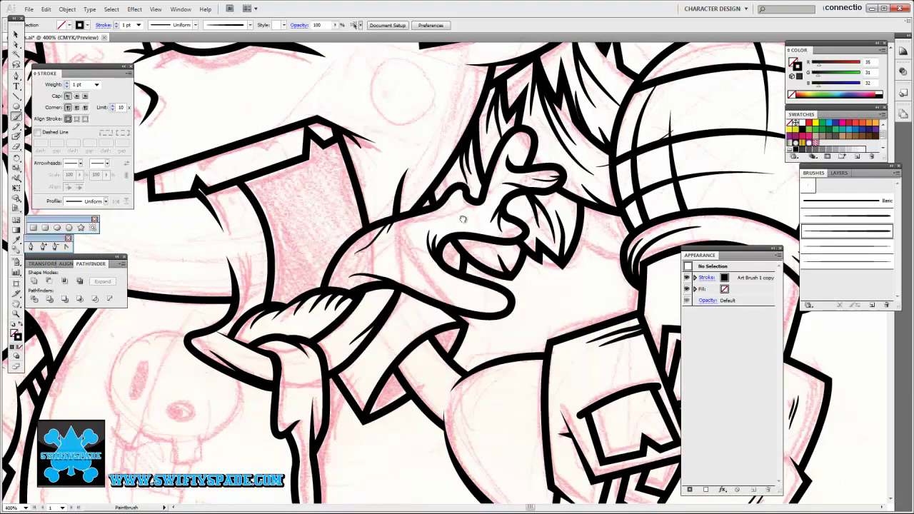
mouse_move(453, 170)
left_mouse_down()
mouse_move(491, 194)
mouse_move(565, 177)
mouse_move(602, 99)
left_mouse_up()
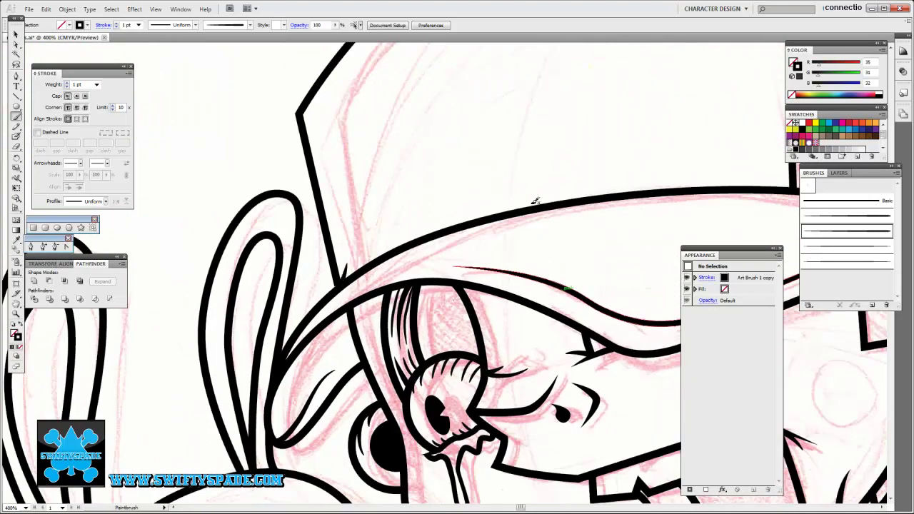
Step: Zoom in closely on the hat's left edge, the ears and the hat brim
key("ctrl+plus")
key("ctrl+plus")
key("ctrl+plus")
key("ctrl+plus")
key("a")
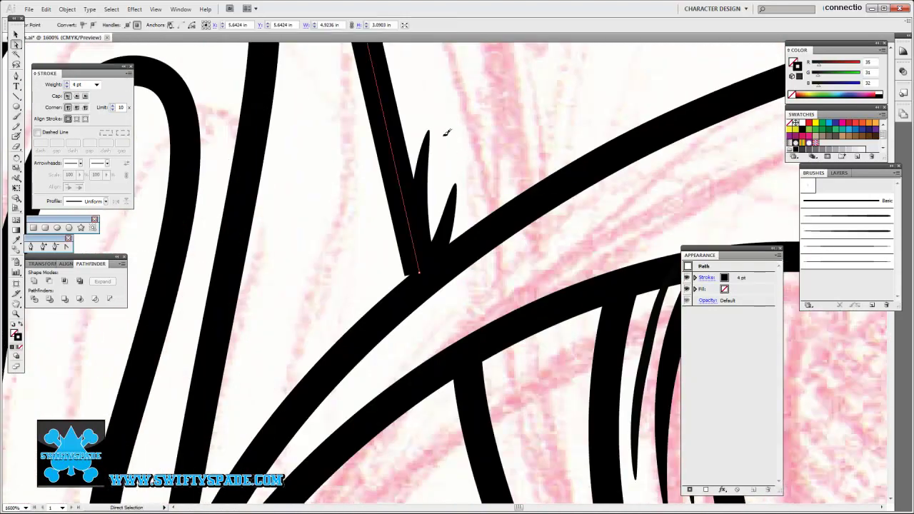
key("ctrl+minus")
key("ctrl+minus")
key("ctrl+minus")
key("ctrl+minus")
key("ctrl+minus")
key("ctrl+minus")
key("ctrl+plus")
key("ctrl+plus")
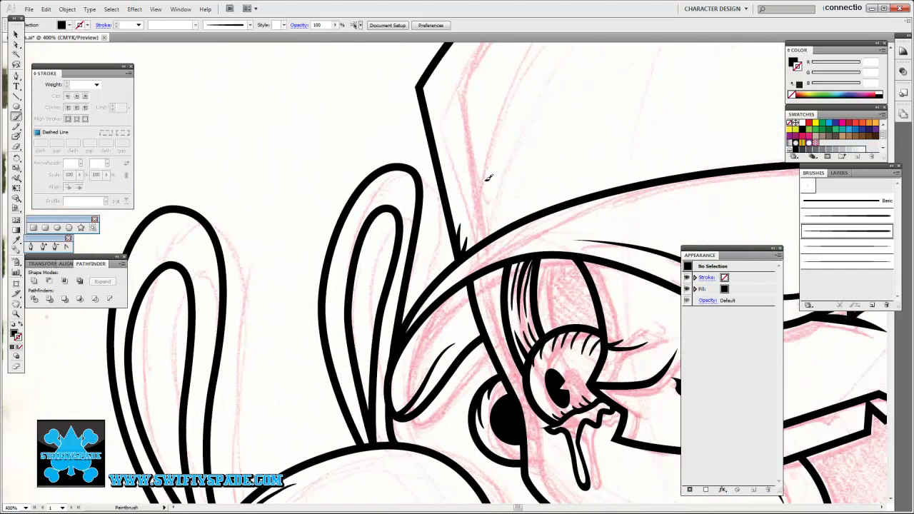
key("b")
Step: Scroll the view across the artwork toward the bunny's eye
scroll(519, 177, "up", 3)
scroll(414, 202, "up", 2)
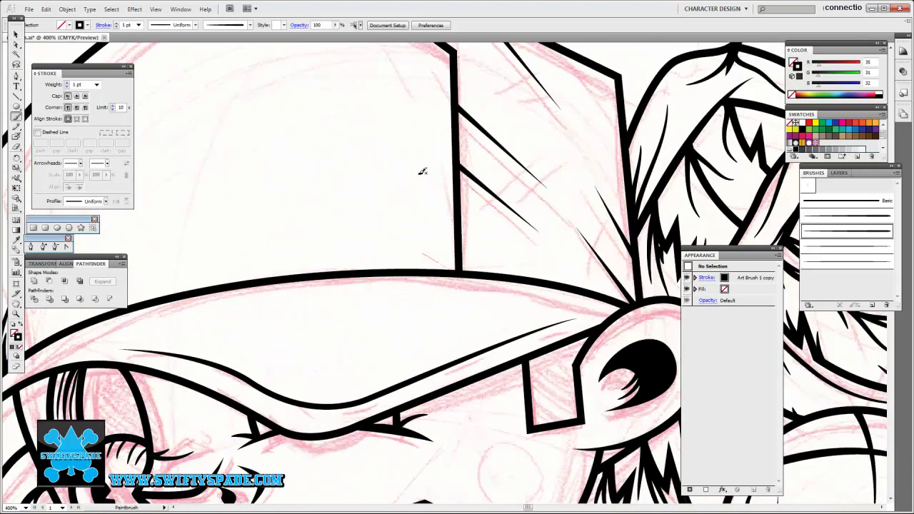
scroll(422, 171, "up", 3)
scroll(400, 178, "up", 2)
scroll(451, 229, "down", 5)
scroll(463, 238, "right", 3)
scroll(447, 222, "down", 3)
scroll(440, 187, "left", 5)
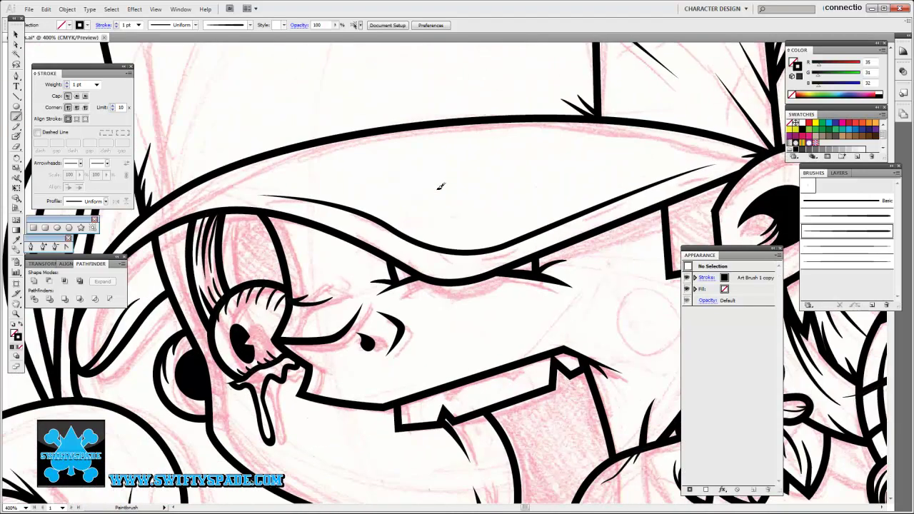
scroll(455, 214, "left", 2)
scroll(452, 213, "down", 4)
scroll(451, 213, "left", 5)
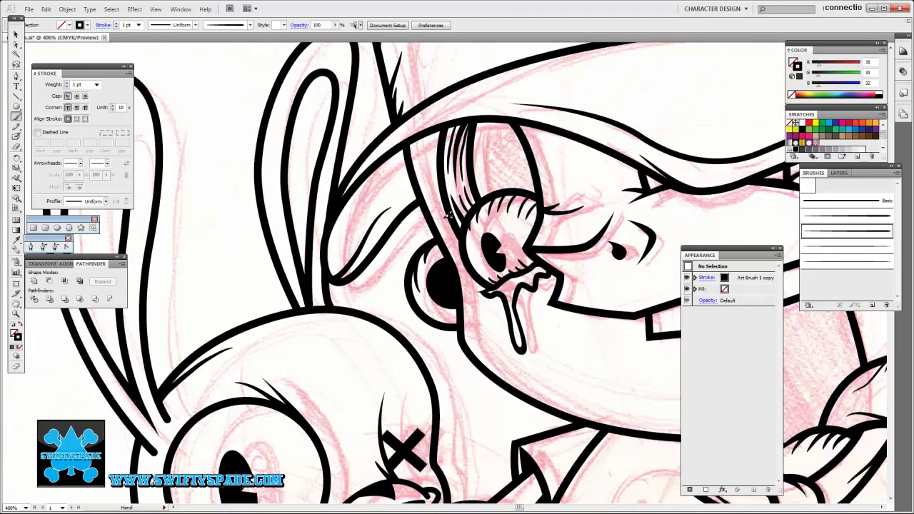
scroll(446, 212, "down", 2)
scroll(446, 211, "left", 3)
scroll(437, 179, "down", 4)
scroll(437, 178, "left", 1)
scroll(434, 206, "left", 1)
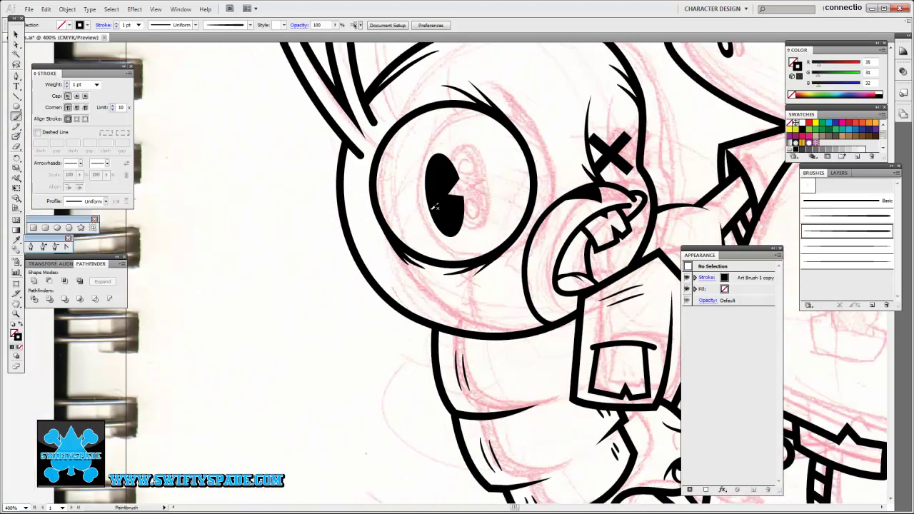
scroll(438, 143, "down", 1)
scroll(443, 172, "down", 2)
scroll(450, 208, "up", 1)
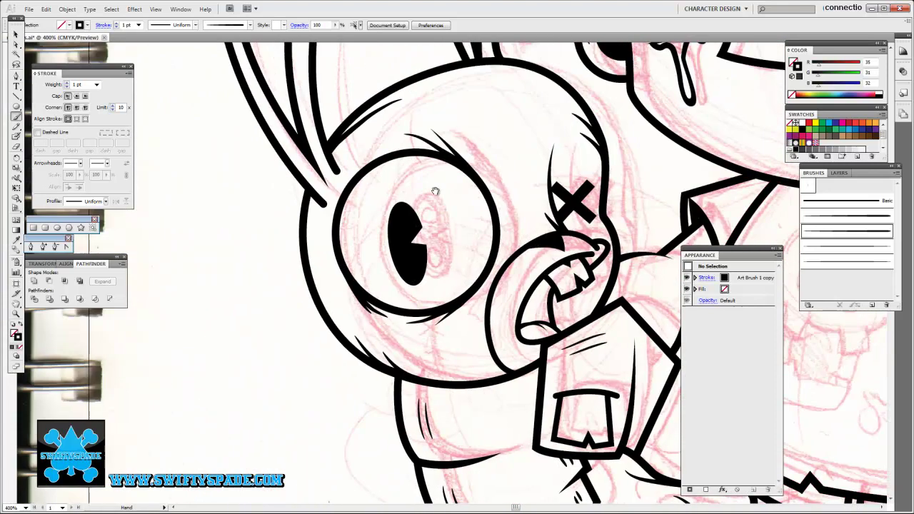
scroll(459, 232, "up", 1)
scroll(477, 250, "left", 2)
scroll(464, 222, "up", 3)
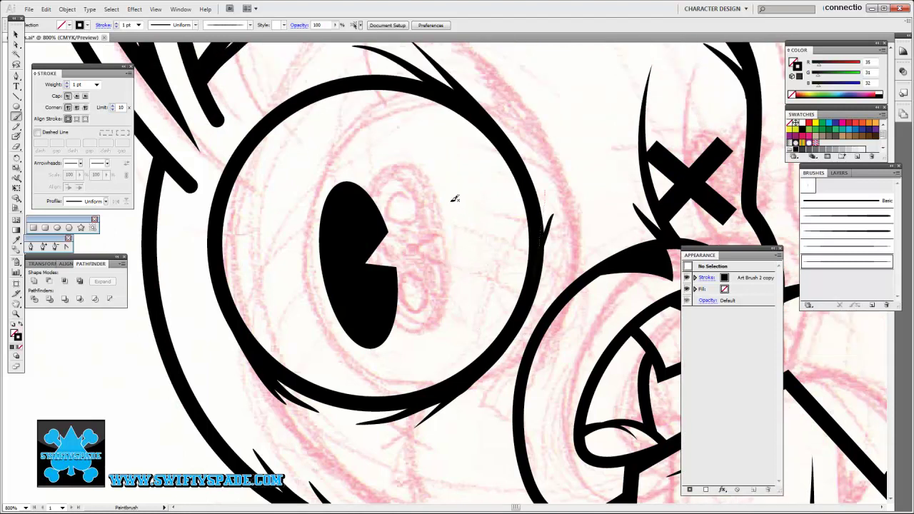
scroll(472, 270, "up", 3)
scroll(478, 275, "left", 1)
scroll(459, 232, "down", 1)
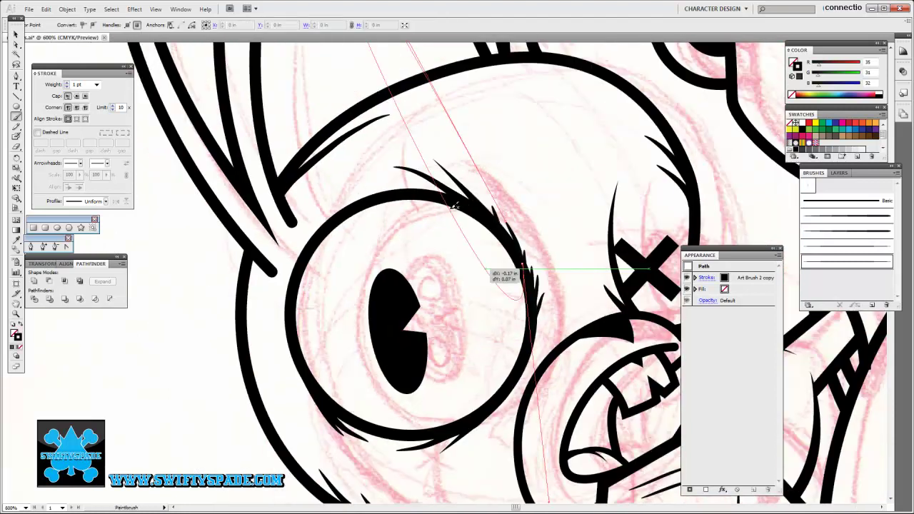
scroll(465, 249, "up", 1)
scroll(488, 270, "up", 1)
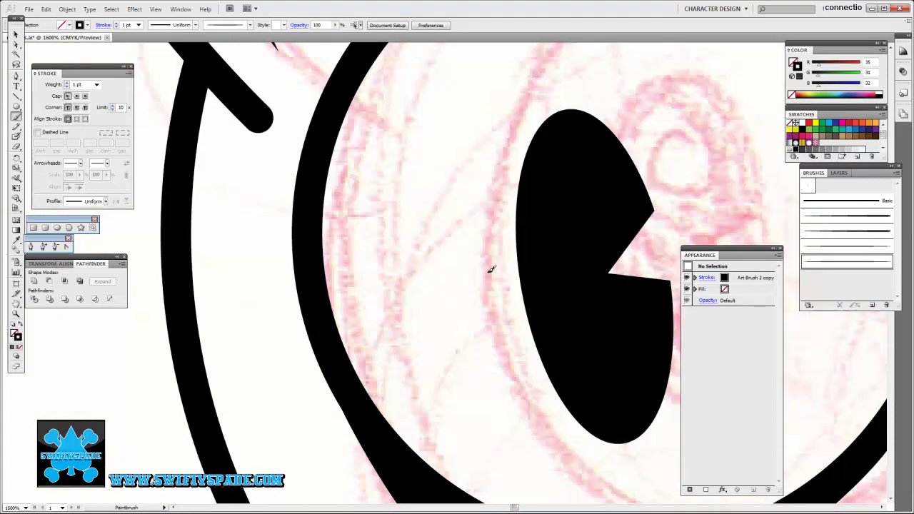
scroll(491, 269, "down", 2)
scroll(478, 257, "down", 3)
scroll(454, 237, "up", 5)
Step: Draw a small circle in the black pupil and cut it out as a white highlight
key("ctrl+z")
key("ctrl+z")
key("ctrl+z")
key("ctrl+z")
key("ctrl+shift+z")
key("ctrl+shift+z")
key("l")
left_click_drag(457, 257, 459, 258)
key("v")
left_click(439, 272, "shift")
key("ctrl+8")
key("ctrl+shift+a")
Step: Make another compound-path highlight in the pupil and zoom out to the bunny's face
key("v")
left_click(422, 206, "shift")
key("ctrl+8")
key("ctrl+shift+a")
key("ctrl+minus")
key("ctrl+minus")
key("ctrl+minus")
key("ctrl+minus")
key("ctrl+minus")
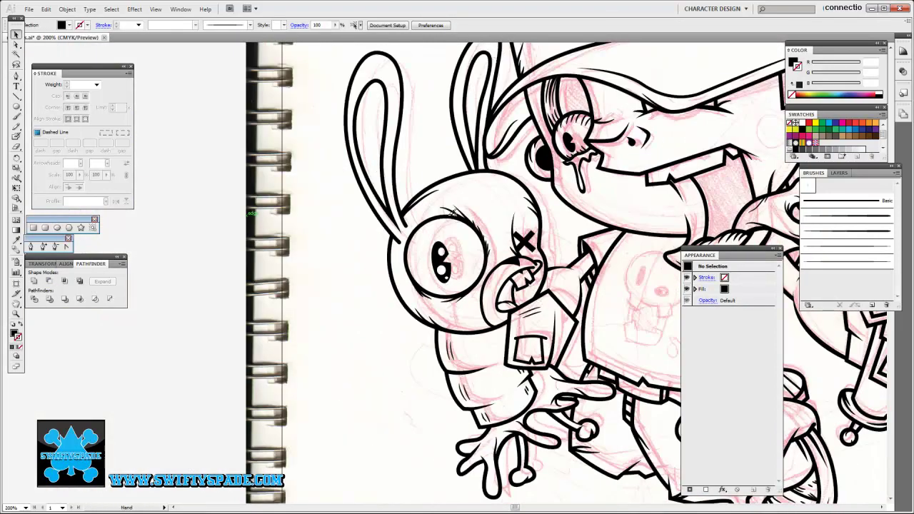
Step: Select all the line art and expand it into filled paths
left_click_drag(446, 201, 510, 328)
key("ctrl+minus")
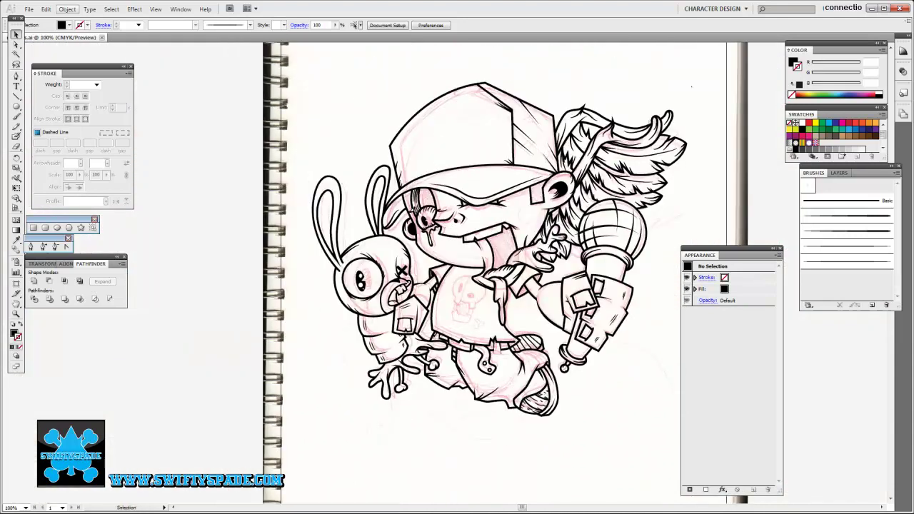
left_click_drag(284, 73, 683, 480)
left_click(67, 8)
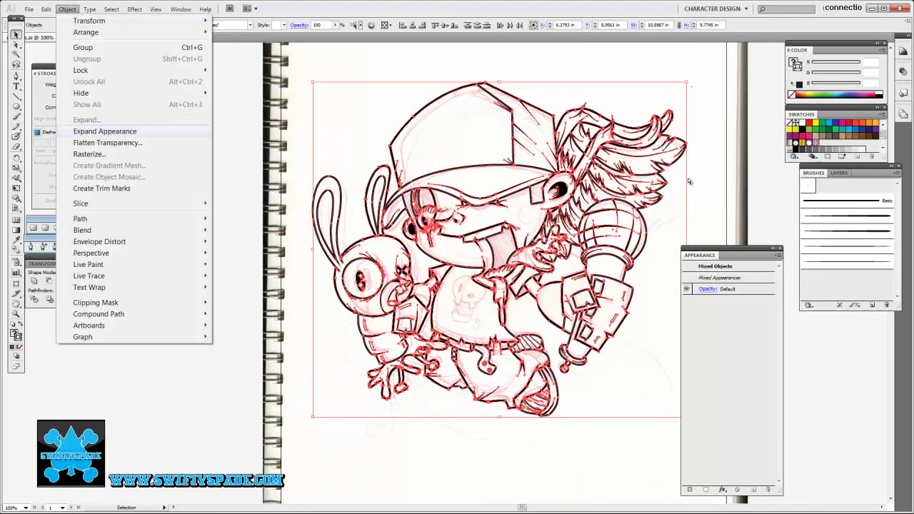
key("Escape")
left_click(67, 9)
left_click(82, 116)
key("Return")
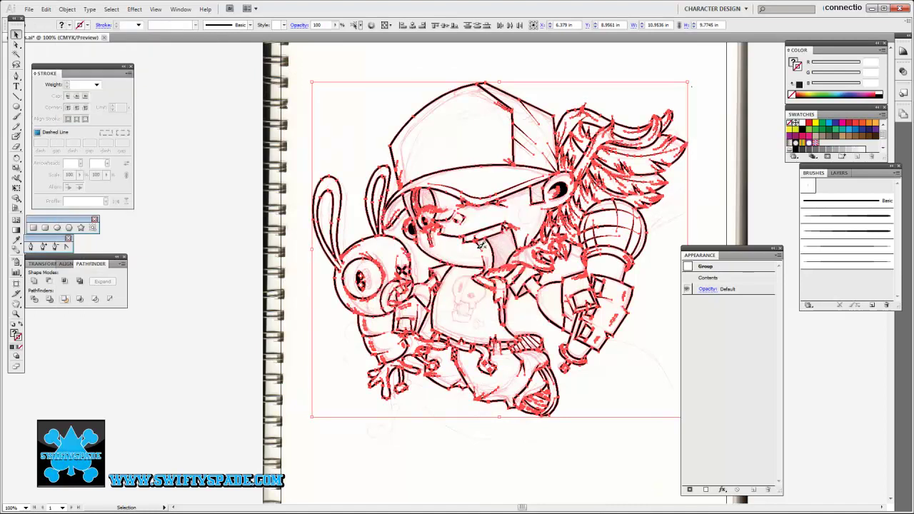
Step: Make a Live Paint group from the expanded art and deselect it
key("F7")
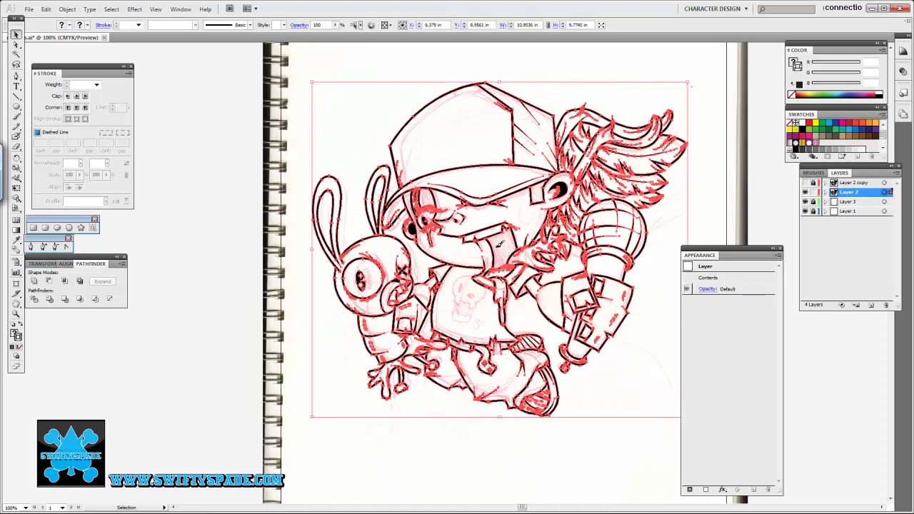
left_click(68, 10)
left_click(236, 262)
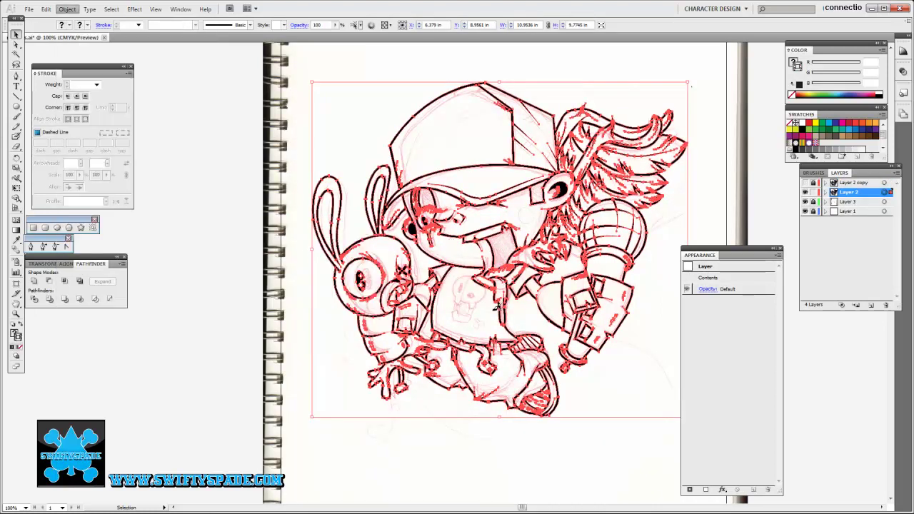
key("ctrl+shift+a")
Step: Fill the shirt with cyan 00AEEF using the Live Paint Bucket
left_click_drag(17, 198, 64, 205)
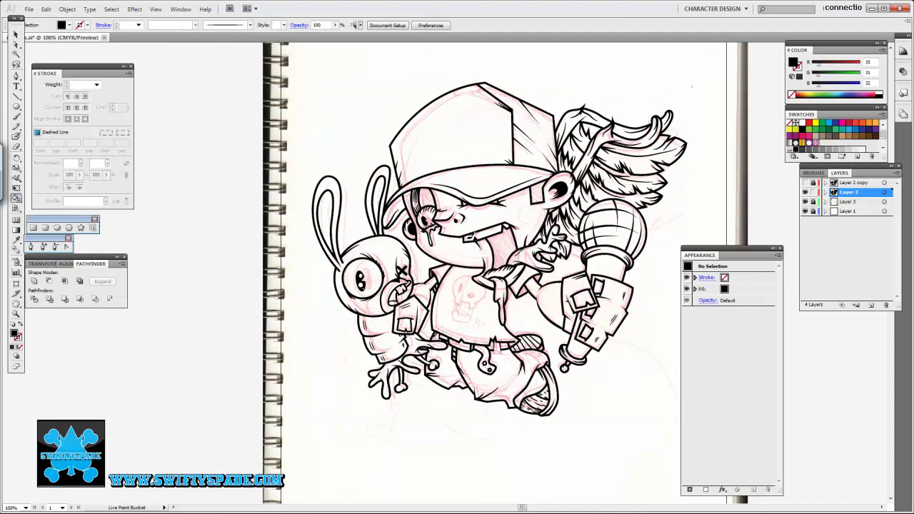
double_click(14, 332)
key("Return")
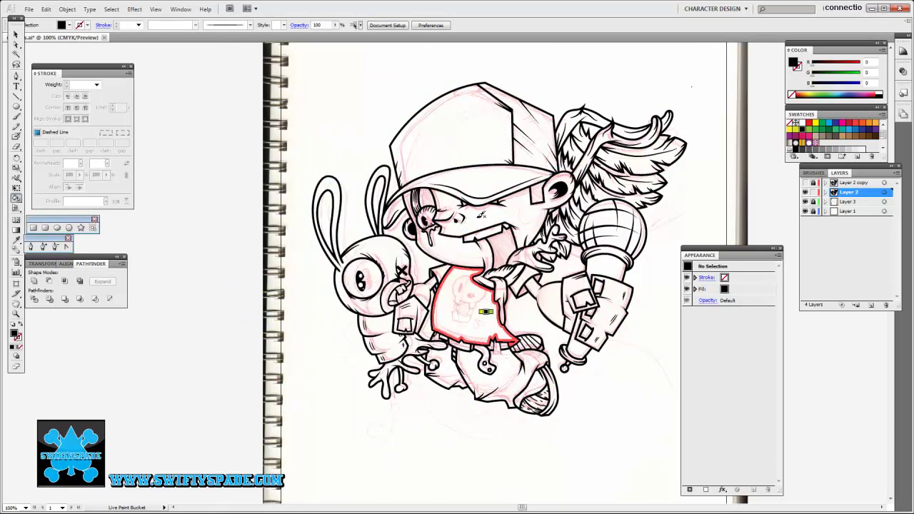
key("ctrl+plus")
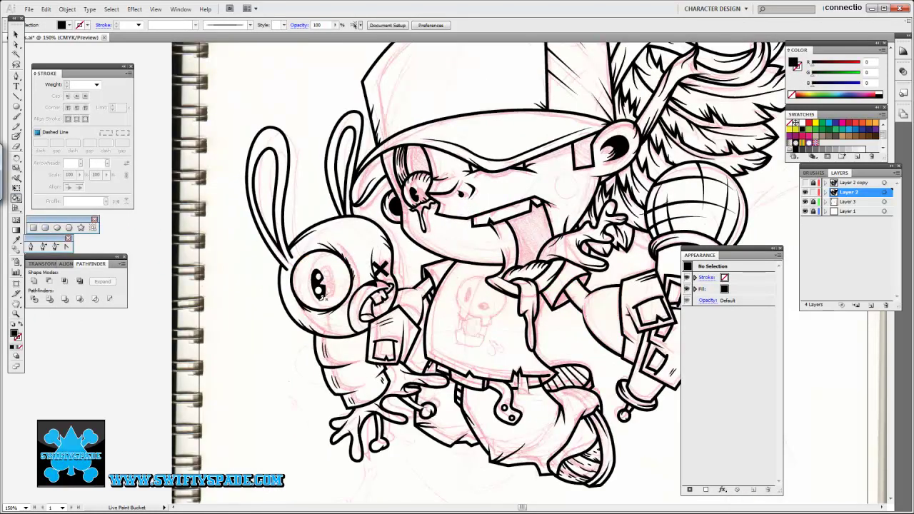
double_click(14, 332)
type("00aeef")
key("Return")
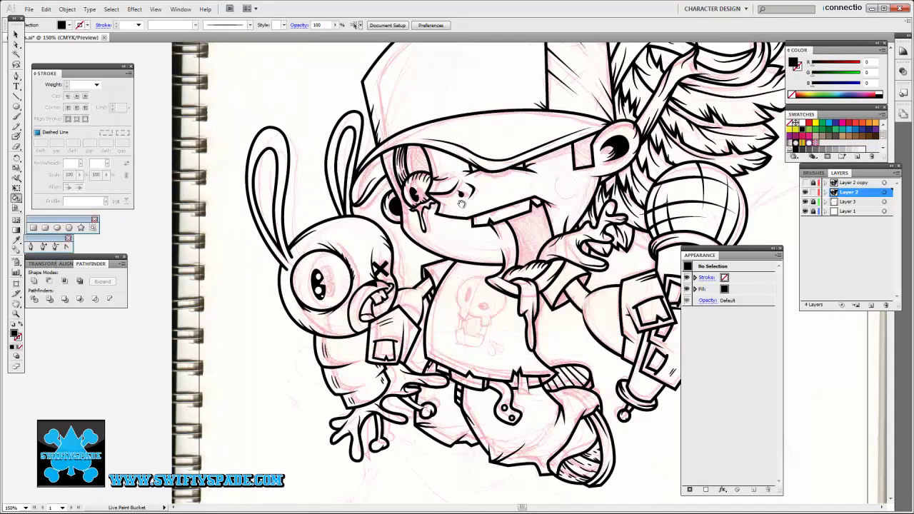
left_click(467, 314)
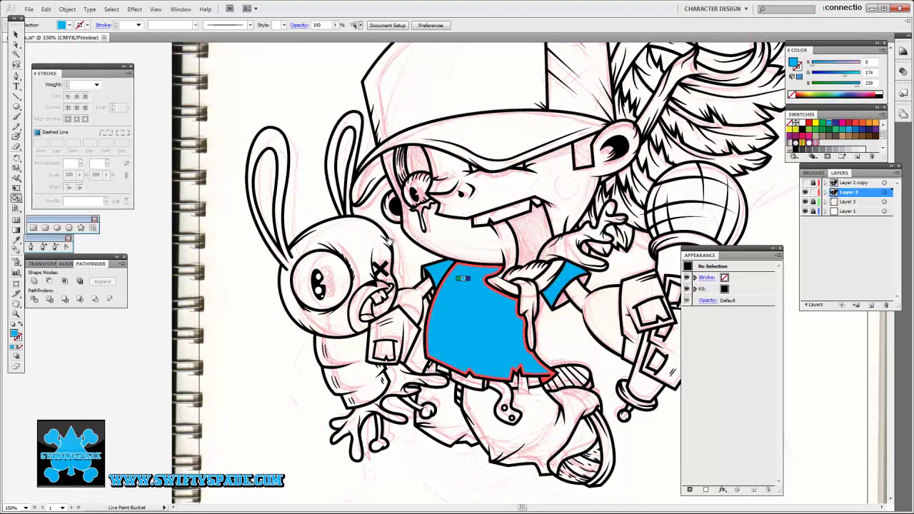
Step: Switch the fill to red and paint the shirt front, collar triangle and arm strip
key("ctrl+plus")
key("ctrl+plus")
key("ctrl+plus")
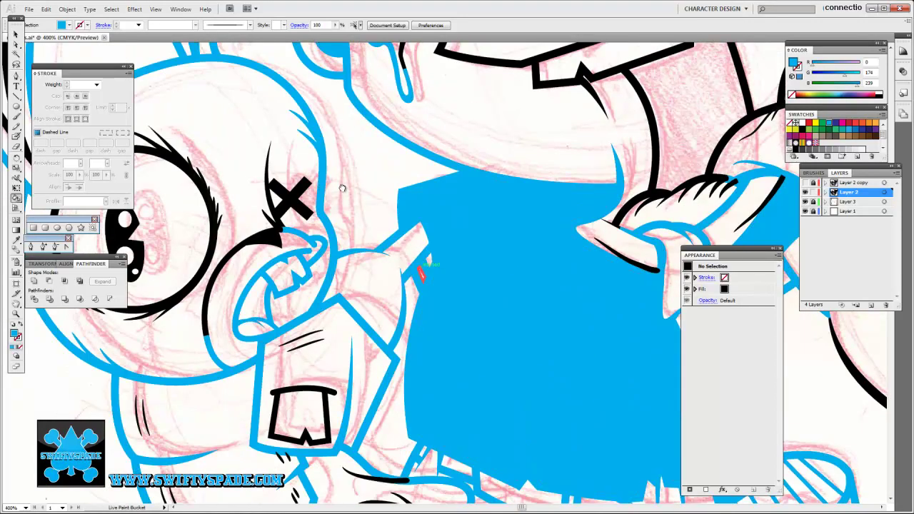
scroll(450, 193, "right", 5)
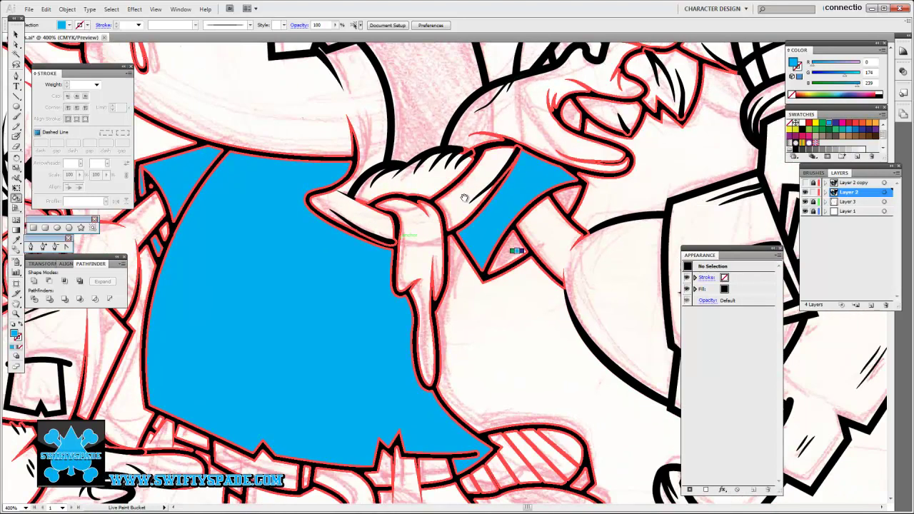
key("Left")
key("Left")
scroll(442, 201, "left", 3)
left_click(368, 215)
left_click(340, 280)
Step: Inspect the collar and shirt edges, selecting then deselecting the Live Paint group
left_click_drag(350, 120, 293, 100)
scroll(353, 196, "up", 1)
scroll(354, 196, "up", 3)
scroll(354, 195, "up", 2)
key("a")
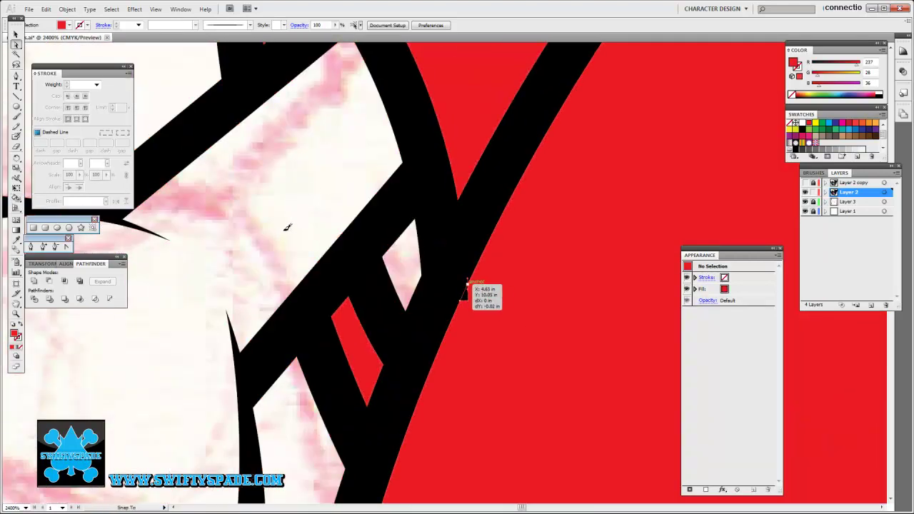
key("ctrl+a")
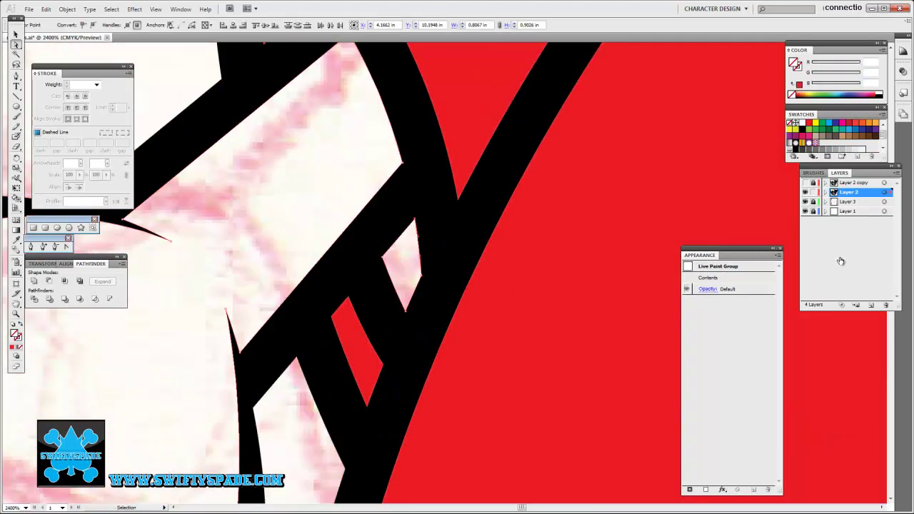
scroll(300, 235, "down", 6)
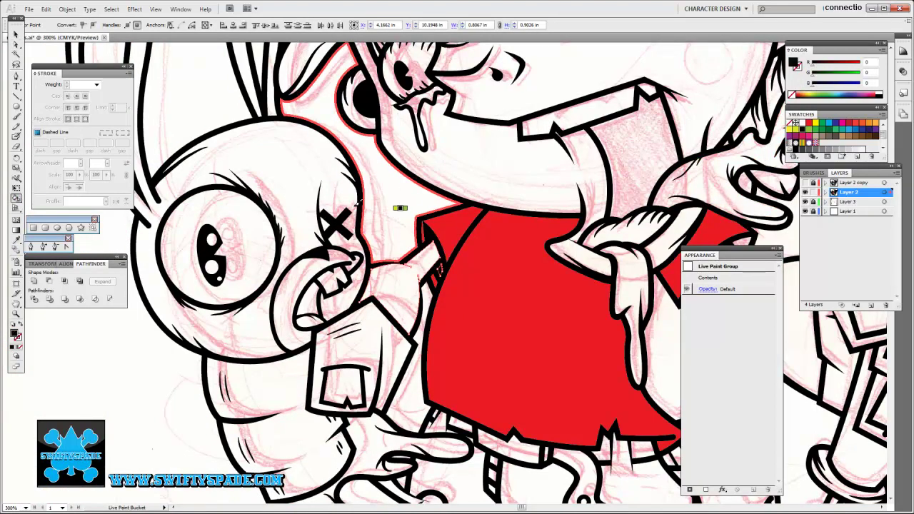
left_click(396, 169)
scroll(396, 170, "up", 5)
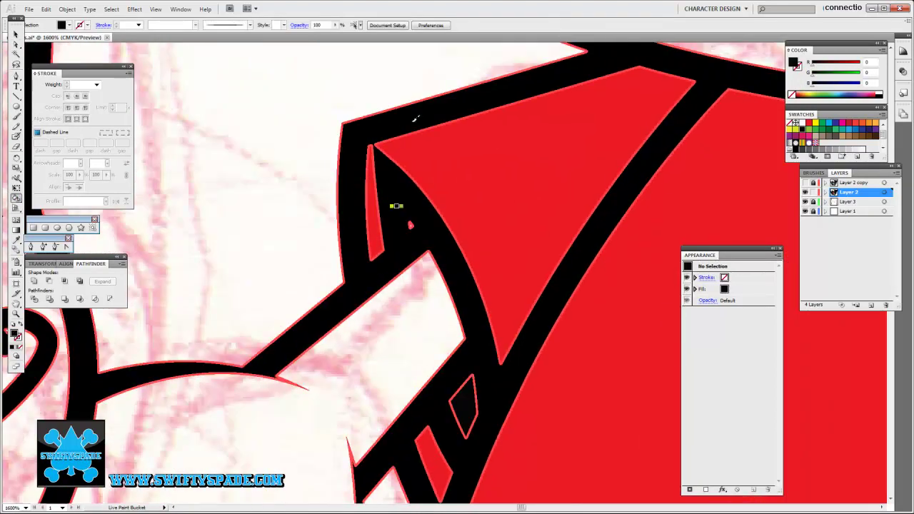
left_click_drag(406, 145, 374, 220)
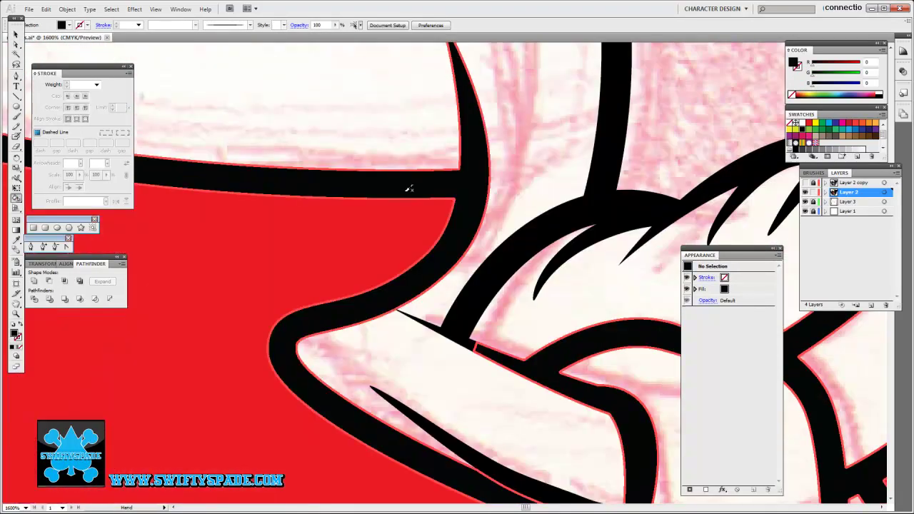
scroll(375, 221, "down", 2)
scroll(390, 173, "down", 1)
scroll(353, 245, "down", 2)
scroll(412, 234, "down", 1)
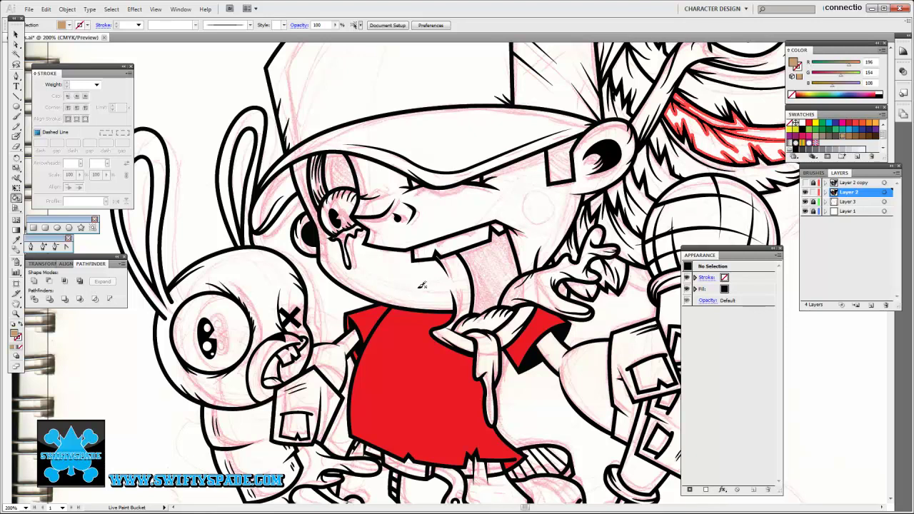
Step: Fill the character's face peach, trying a darker tan before settling on lighter peach
left_click(427, 261)
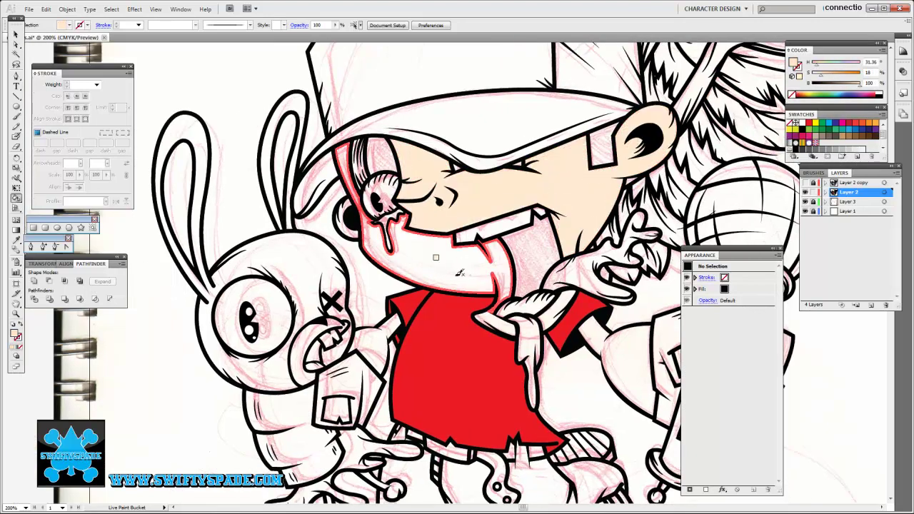
scroll(443, 235, "up", 1)
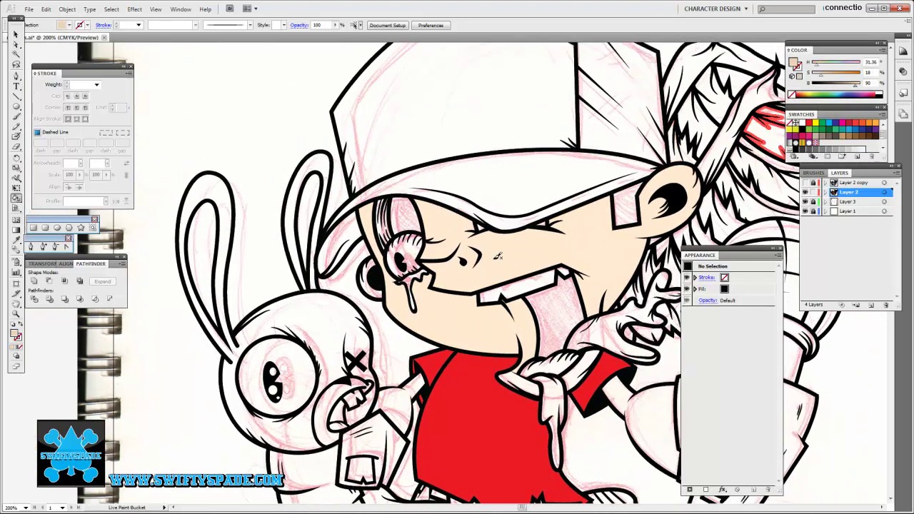
left_click(493, 252)
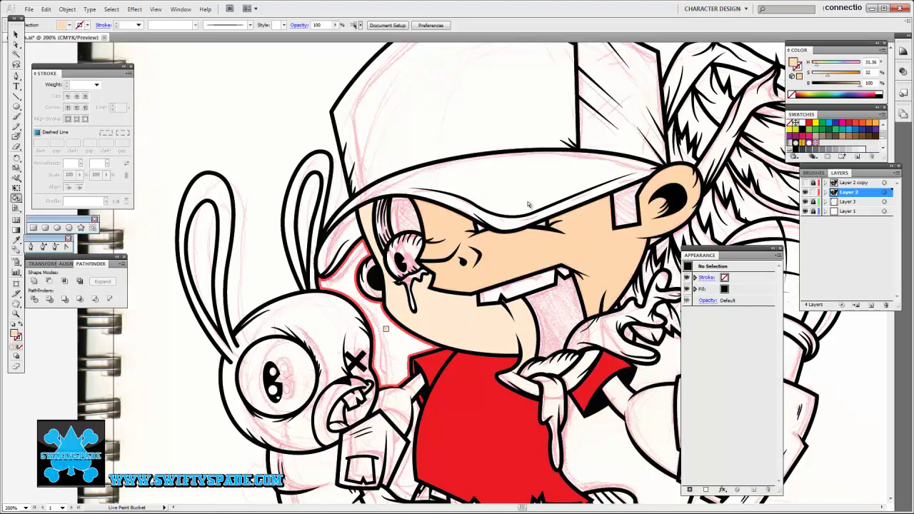
left_click(493, 271)
mouse_move(325, 94)
left_mouse_down()
mouse_move(384, 155)
mouse_move(277, 116)
left_mouse_up()
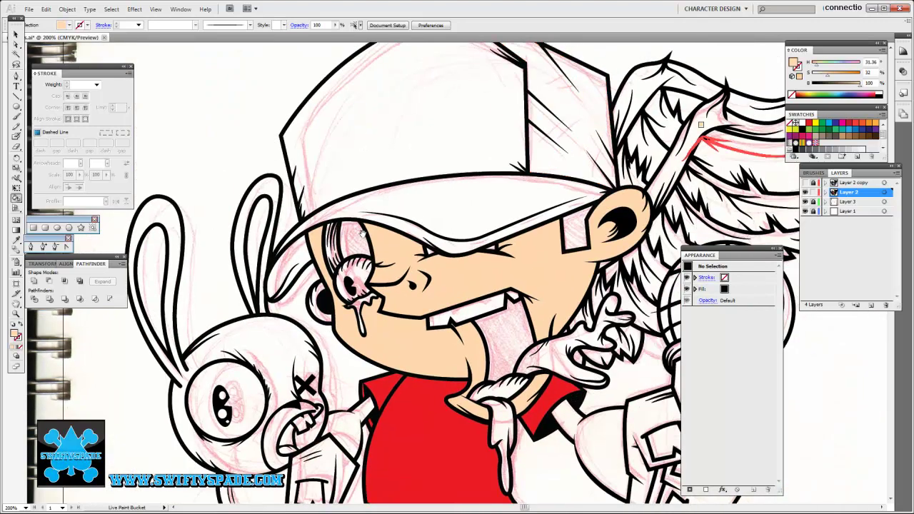
key("Left")
key("Right")
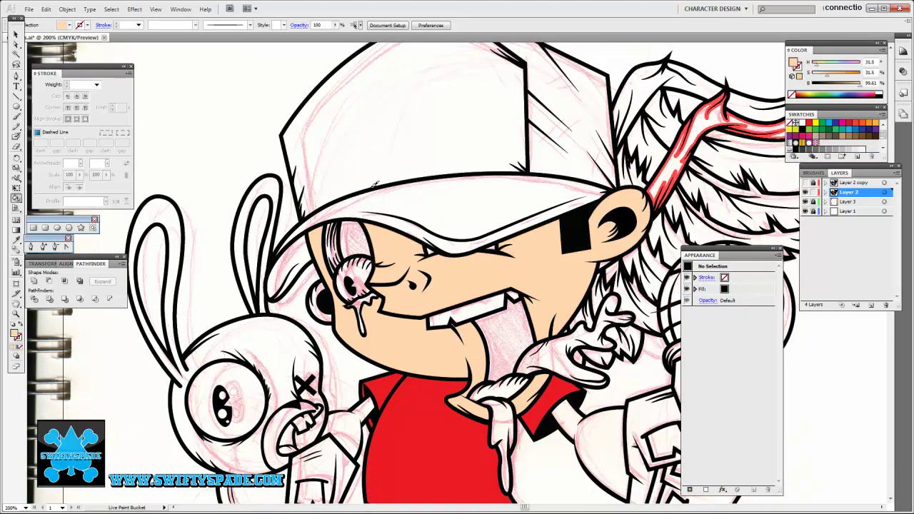
Step: Switch paint colours through tan and white, then fill the pants opening black and belt yellow
key("Left")
scroll(378, 153, "left", 5)
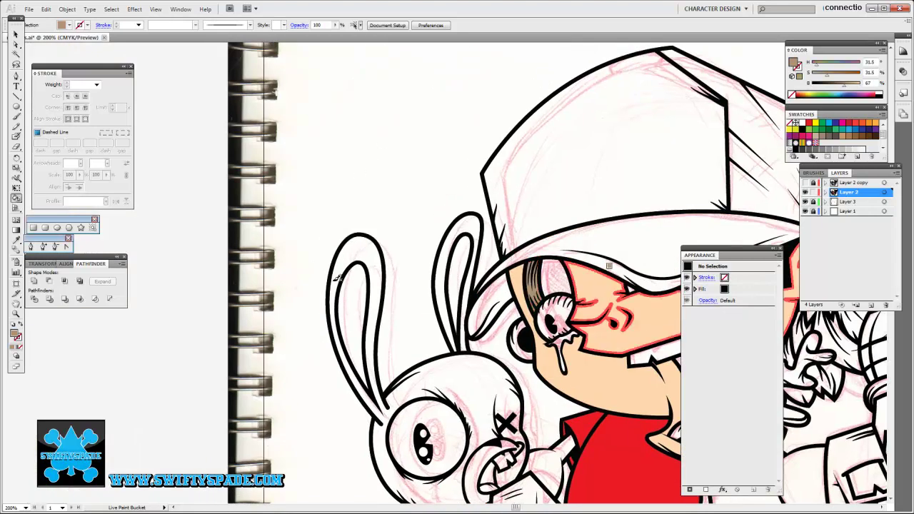
scroll(338, 278, "right", 2)
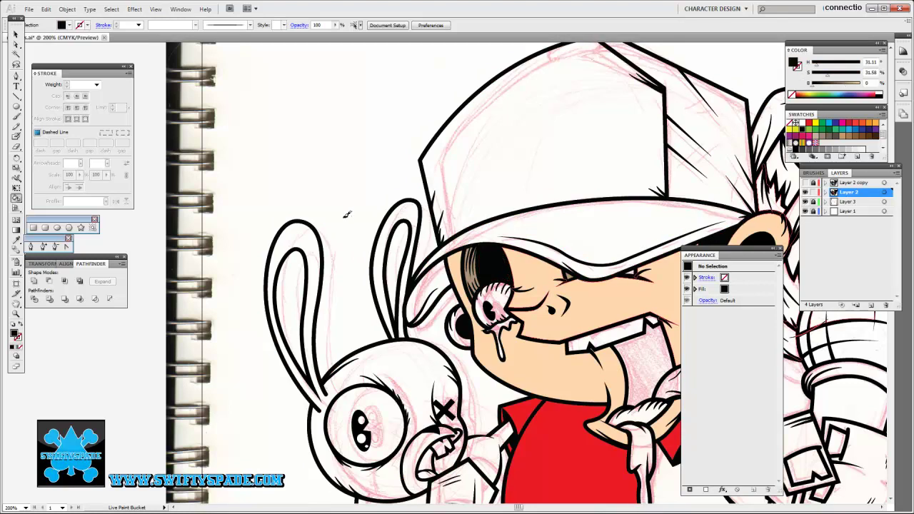
left_click(349, 147, "alt")
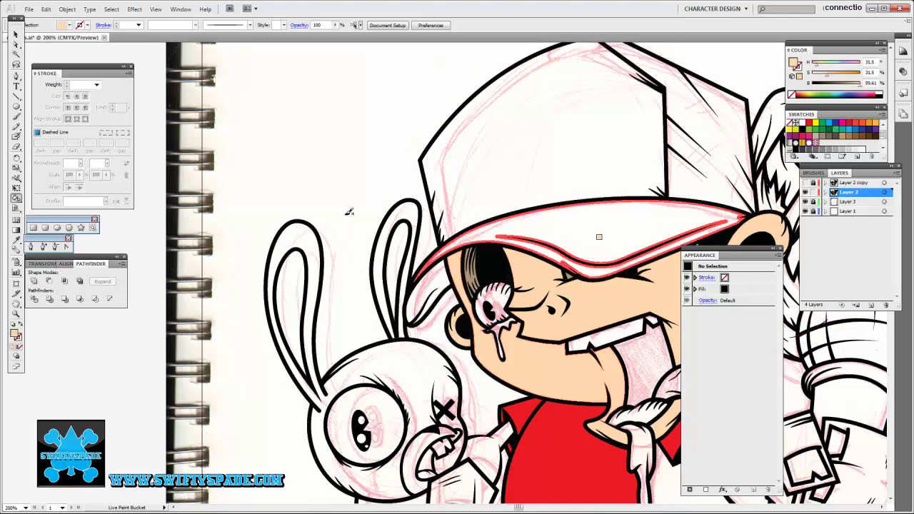
scroll(393, 161, "down", 2)
scroll(430, 187, "up", 2)
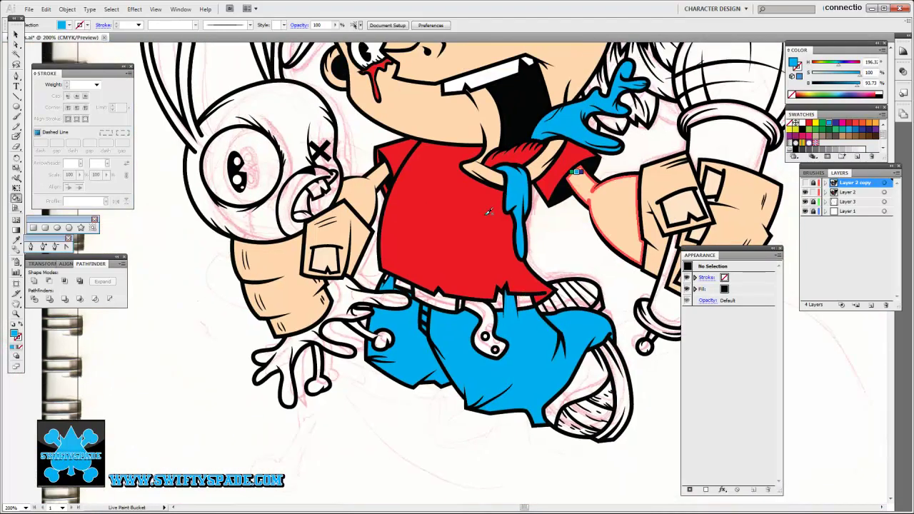
left_click(491, 315)
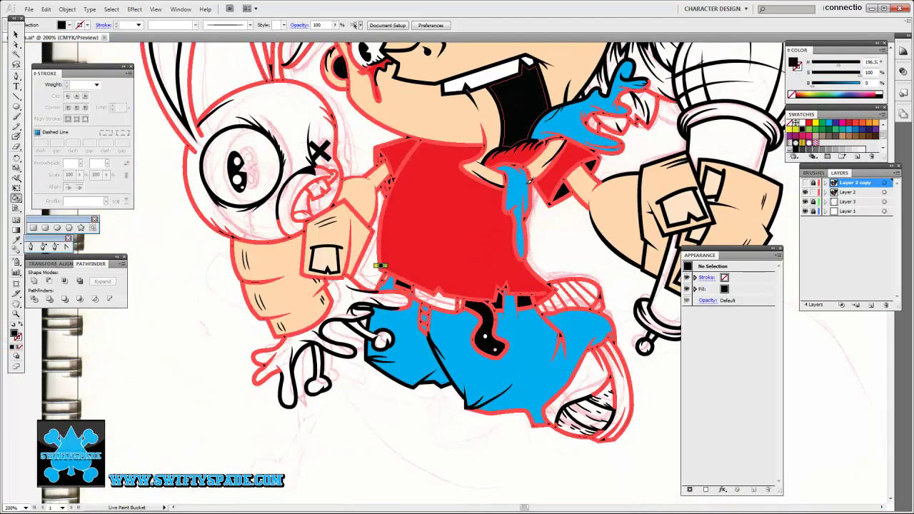
left_click(439, 298)
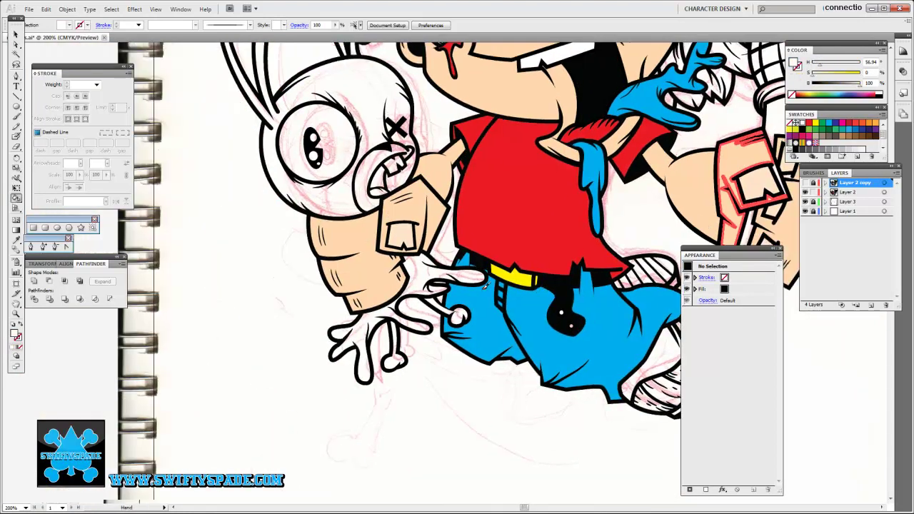
Step: Fill the shoe sole light grey, the shoe orange, and the microphone neck and handle grey
left_click_drag(475, 258, 547, 235)
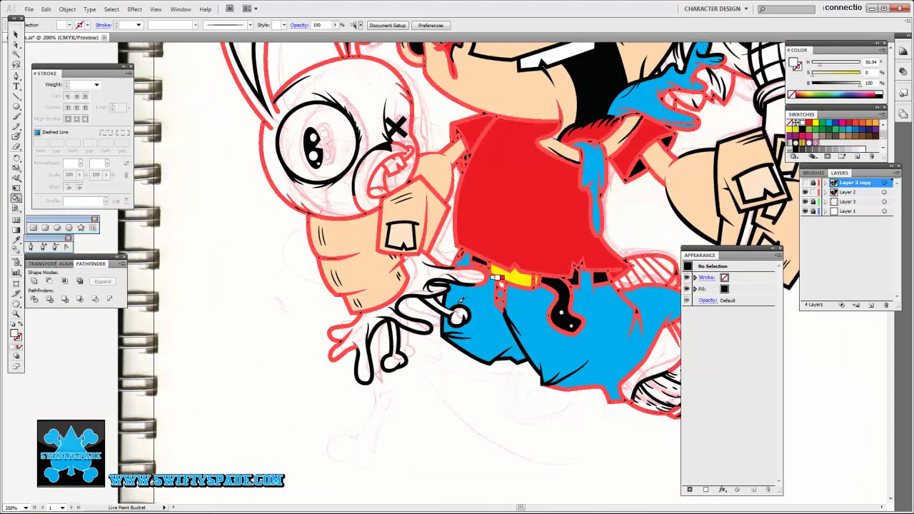
left_click_drag(656, 300, 511, 232)
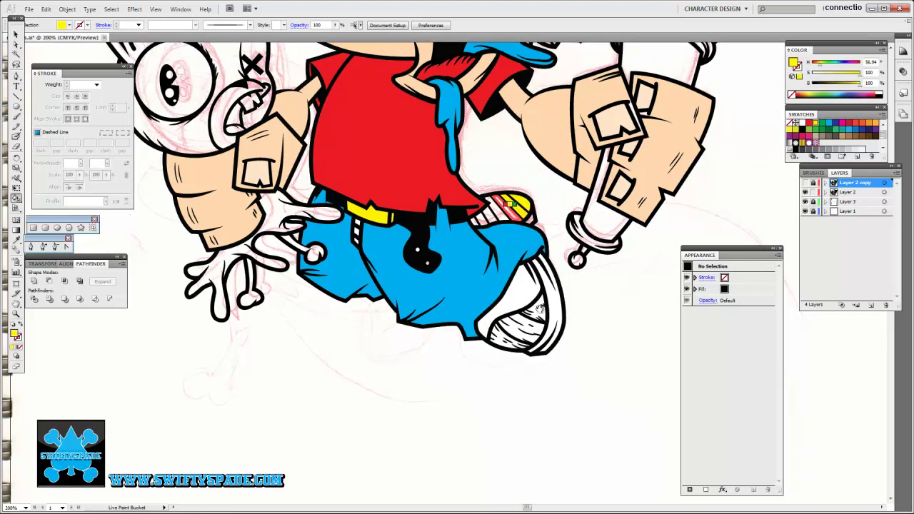
left_click(550, 300)
left_click(508, 300)
left_click_drag(613, 229, 486, 376)
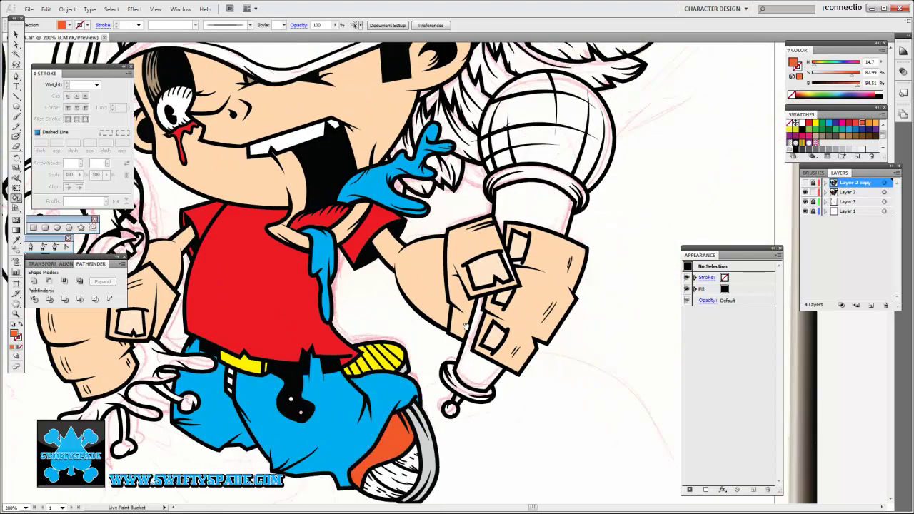
left_click(534, 207)
left_click(477, 350)
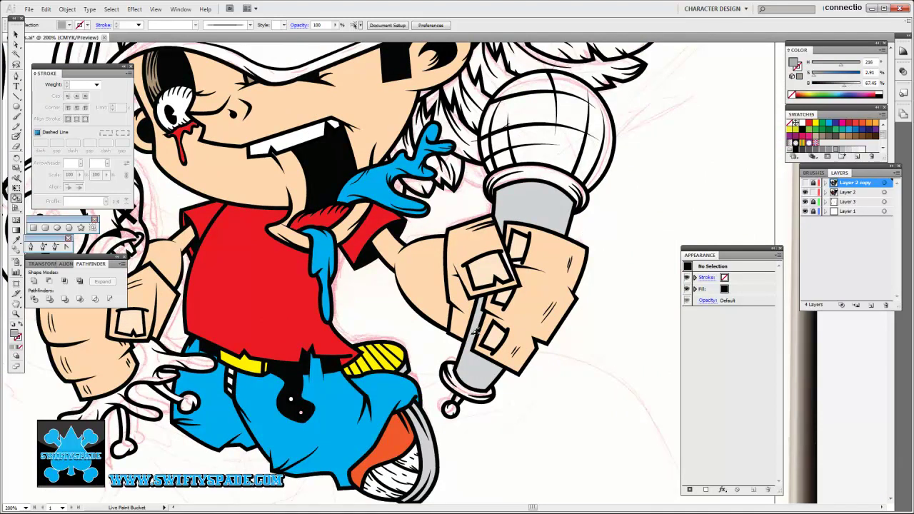
Step: Fill the mic handle's inner stripe light grey and the microphone head dark grey
left_click(468, 356)
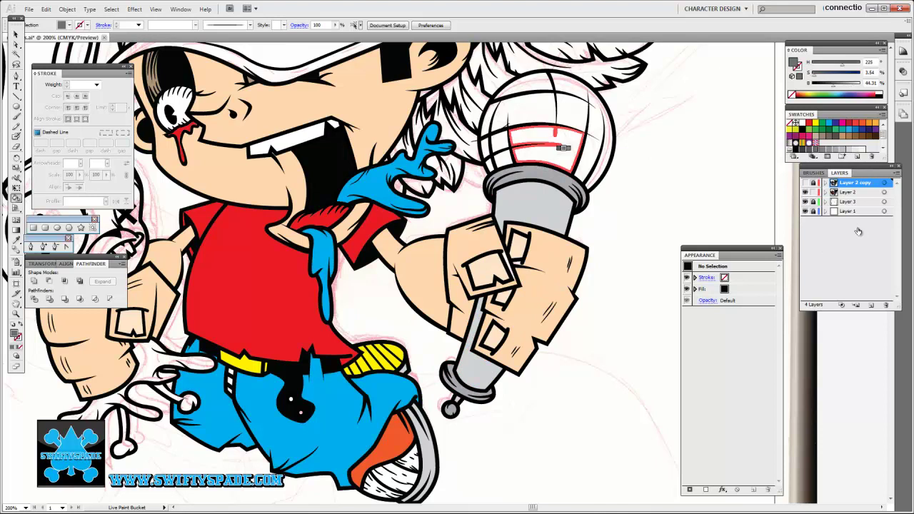
left_click(538, 149)
left_click_drag(537, 148, 559, 231)
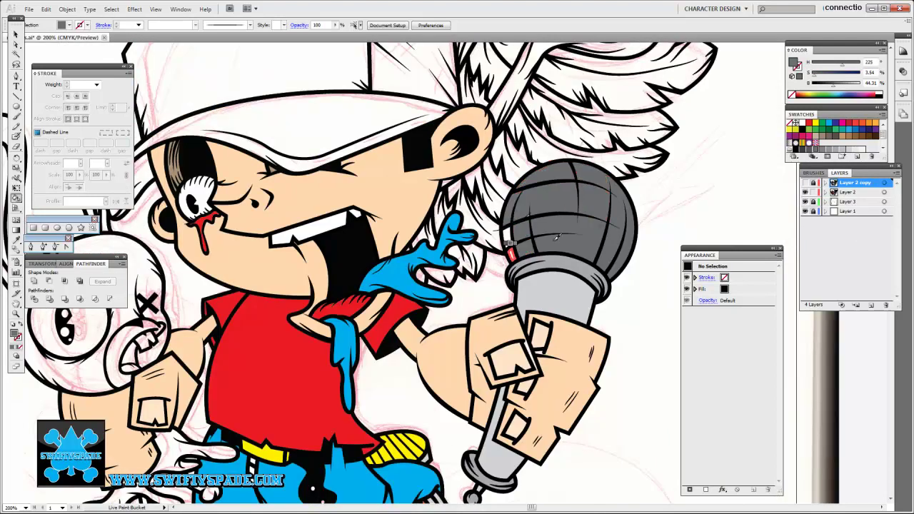
scroll(555, 290, "up", 3)
scroll(564, 326, "up", 1)
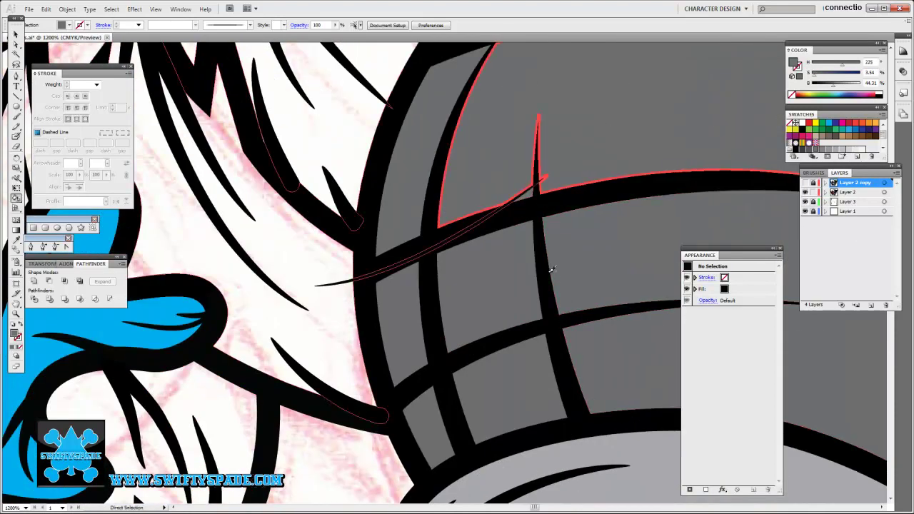
scroll(585, 157, "down", 4)
Step: Fill the top feather and the lower hair feathers grey
left_click_drag(577, 145, 692, 181)
left_click_drag(559, 243, 575, 179)
left_click(564, 172)
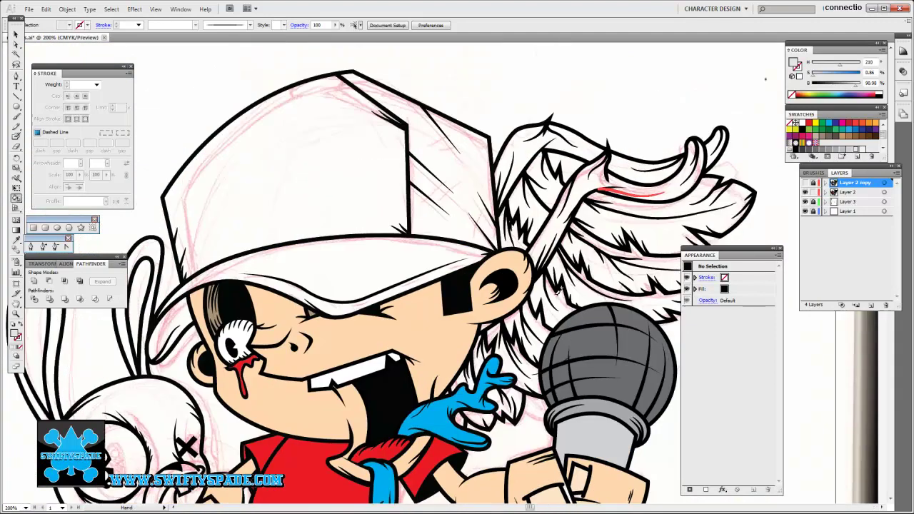
mouse_move(584, 332)
left_mouse_down()
mouse_move(566, 267)
mouse_move(548, 243)
left_mouse_up()
left_click(665, 172)
left_click(608, 221)
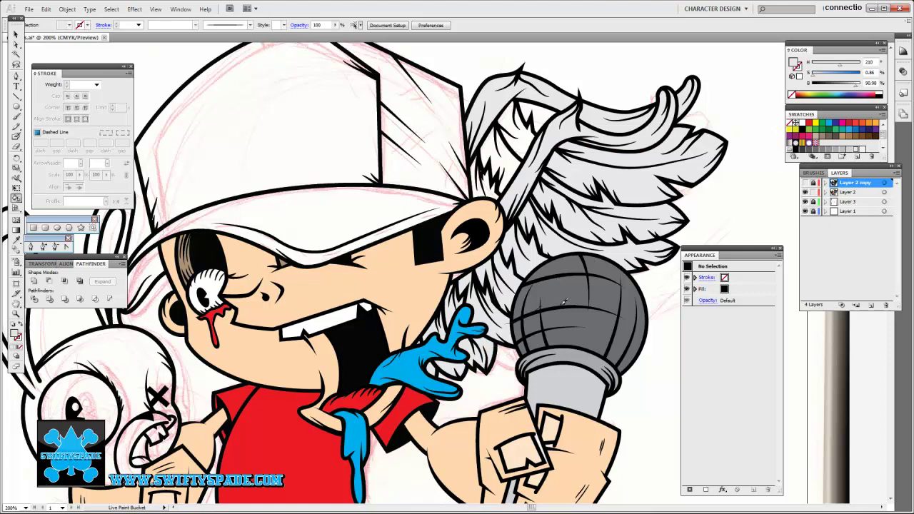
scroll(557, 278, "up", 3)
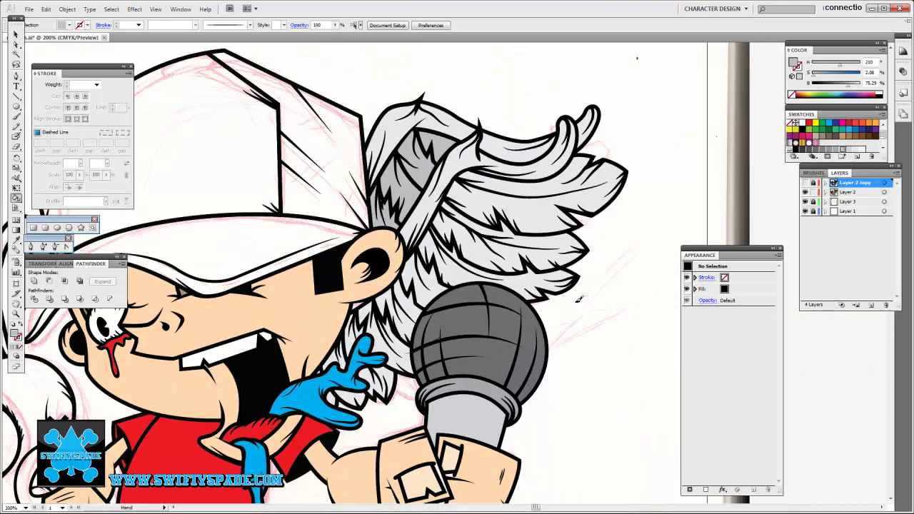
Step: Select and deselect the hair's Live Paint group, then fill the cap brim dark grey
left_click_drag(575, 200, 555, 154)
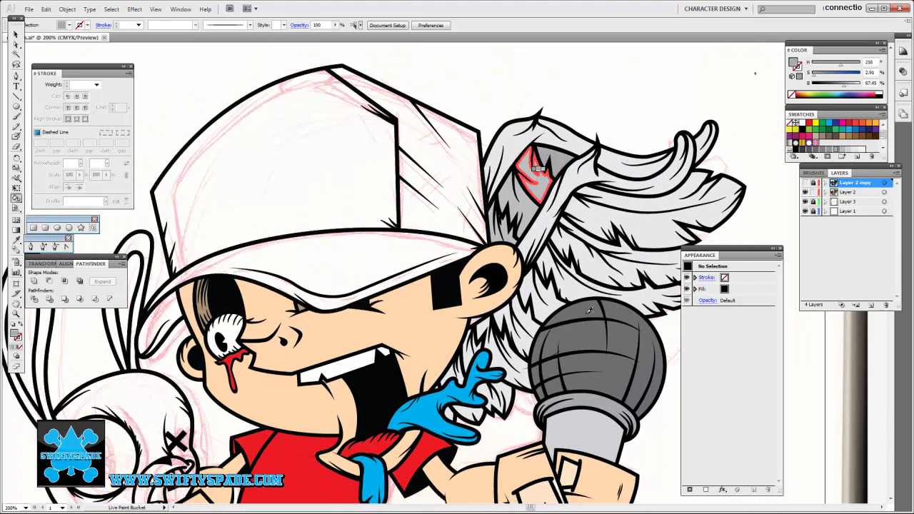
left_click(591, 248, "ctrl")
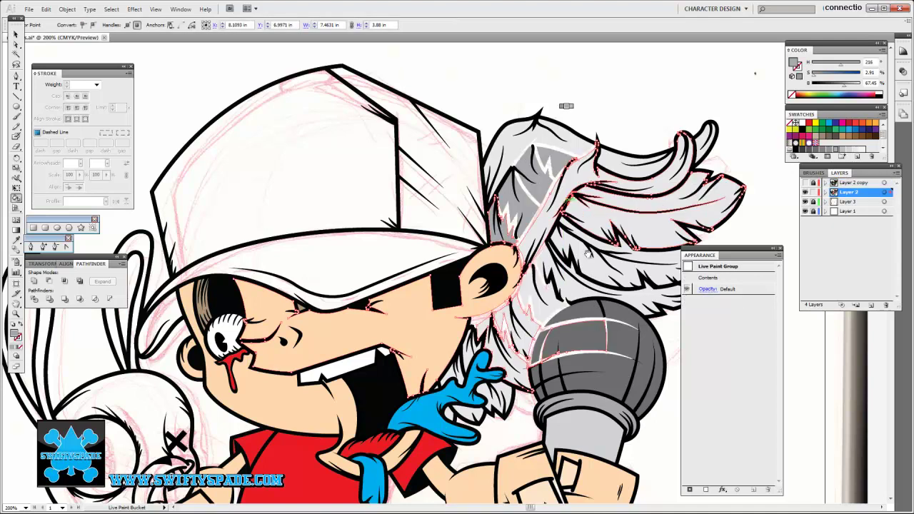
left_click(645, 127, "ctrl")
key("ctrl+plus")
key("ctrl+plus")
key("ctrl+plus")
key("ctrl+minus")
key("ctrl+minus")
key("ctrl+minus")
key("ctrl+minus")
key("ctrl+minus")
key("ctrl+minus")
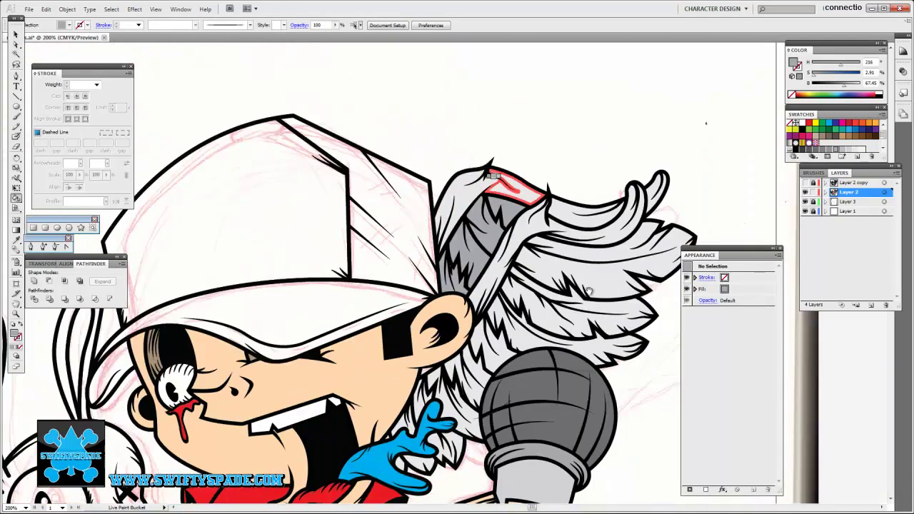
left_click_drag(605, 288, 688, 170)
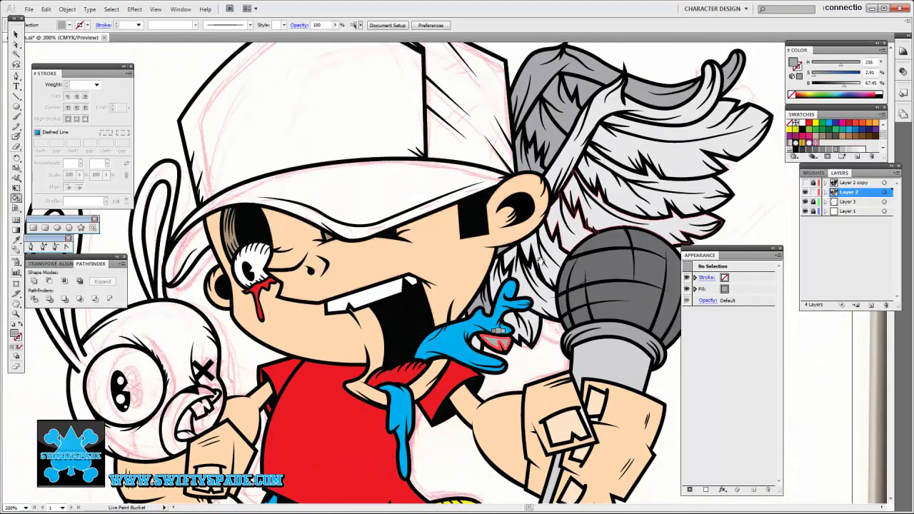
left_click(528, 290)
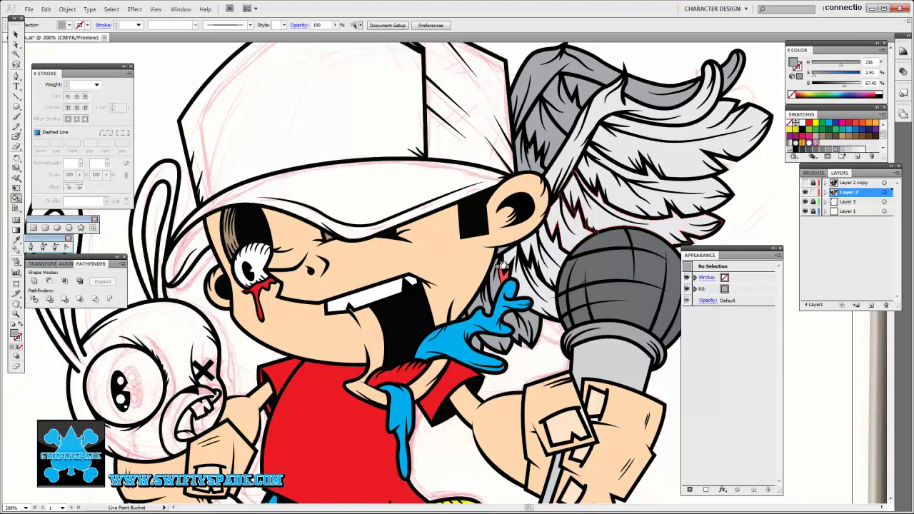
left_click_drag(402, 167, 560, 254)
left_click(547, 263)
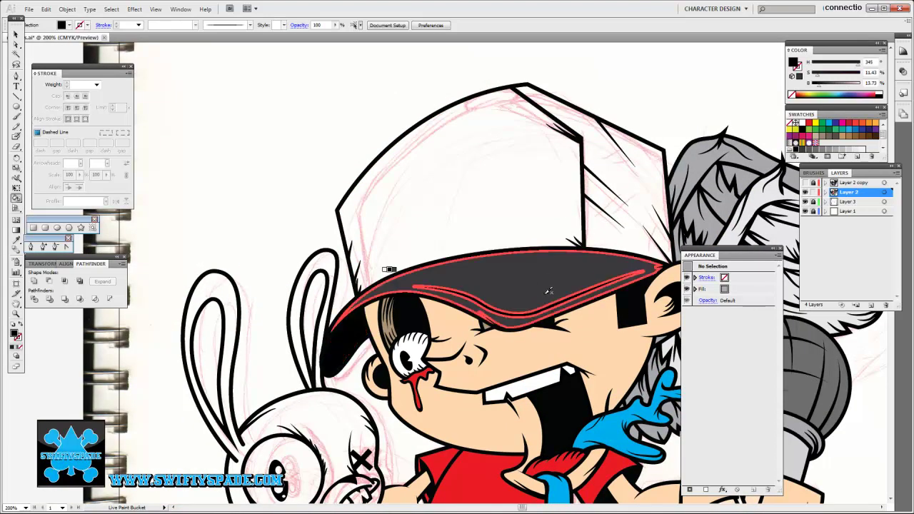
Step: Fill the cap's top panel blue
left_click_drag(647, 336, 579, 349)
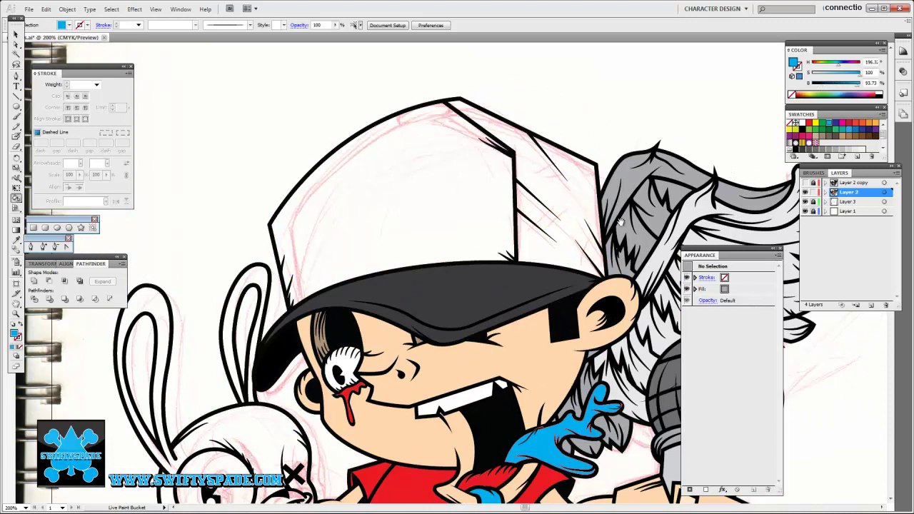
left_click(457, 186)
left_click_drag(450, 330, 472, 171)
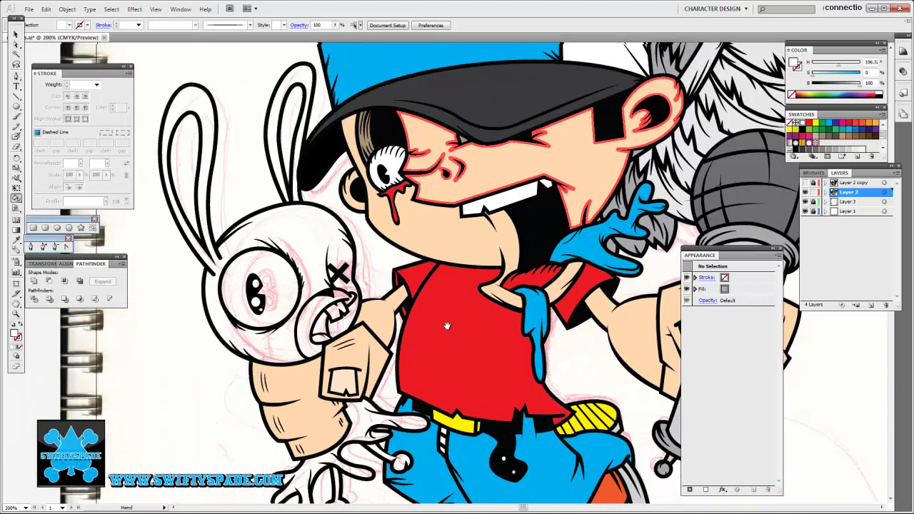
left_click_drag(405, 332, 502, 275)
Step: Paint the bunny's head, ears and hand magenta with a light-pink mouth
key("Right")
left_click(443, 179)
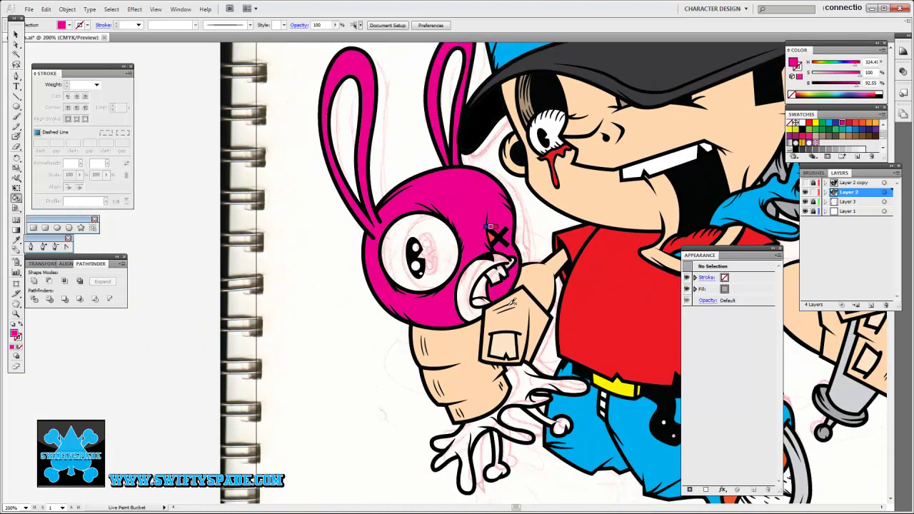
key("Right")
left_click(475, 282)
mouse_move(475, 282)
left_mouse_down()
mouse_move(536, 183)
mouse_move(508, 319)
left_mouse_up()
key("Left")
left_click(535, 343)
Step: Fill the bunny's eye area white and its X-eye black
key("Left")
left_click(429, 257)
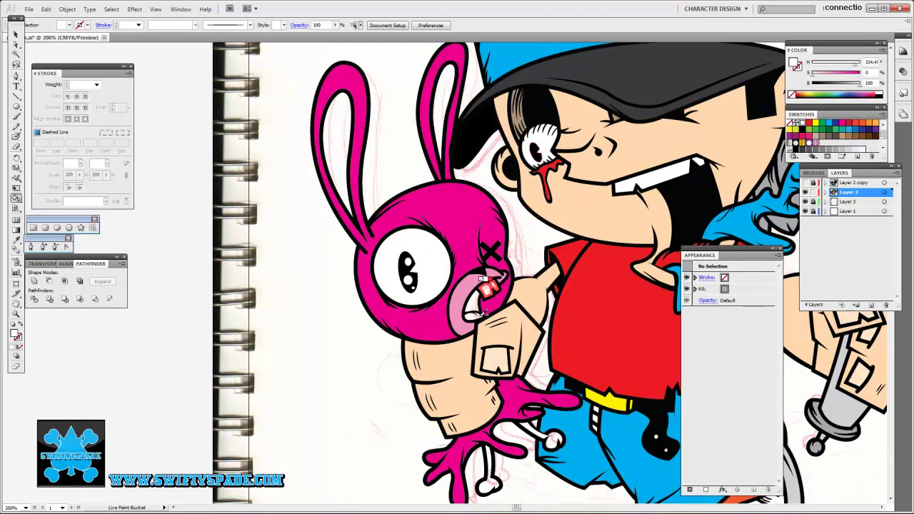
key("Right")
left_click(490, 262)
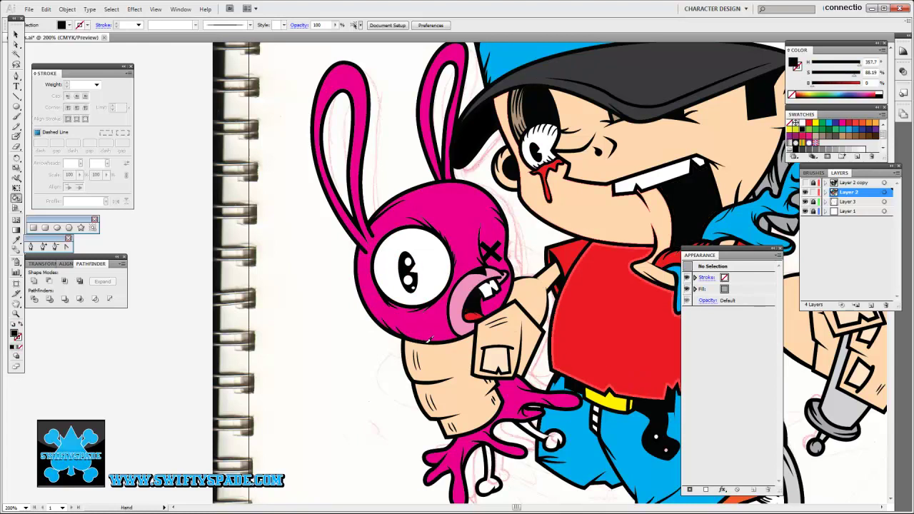
scroll(471, 321, "down", 3)
key("Left")
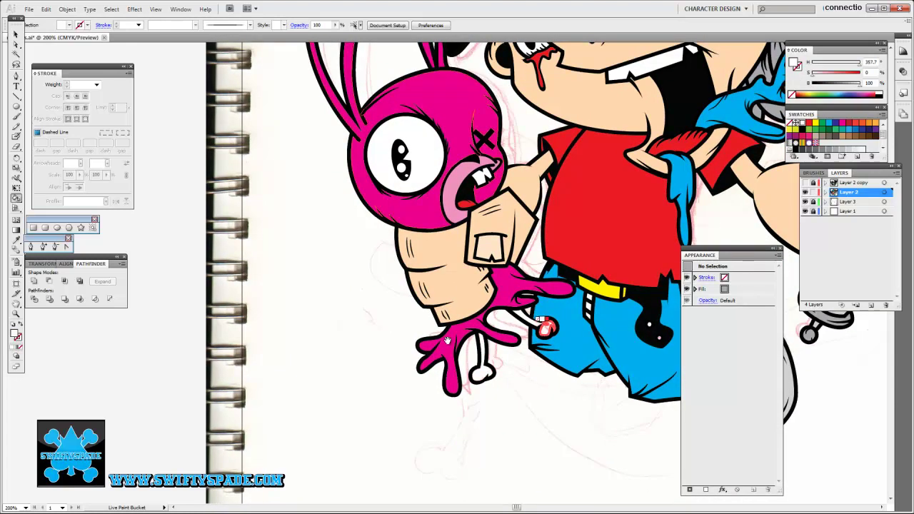
scroll(536, 300, "up", 5)
scroll(543, 271, "right", 3)
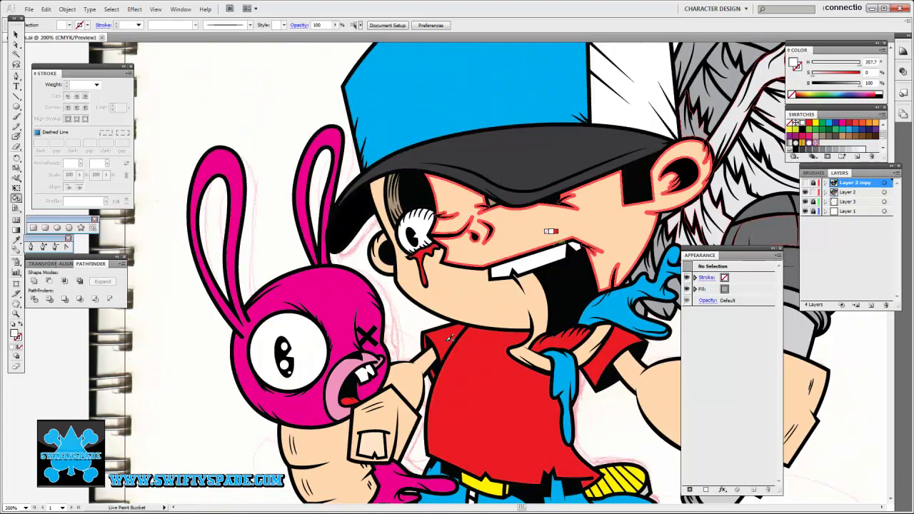
Step: Create a new layer for the highlights
key("ctrl+l")
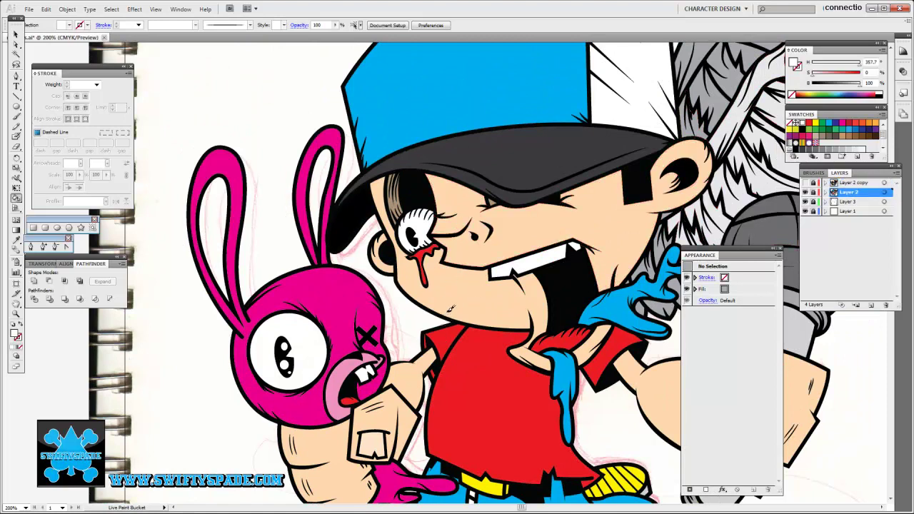
scroll(500, 242, "down", 3)
scroll(500, 243, "right", 4)
scroll(514, 239, "right", 1)
Step: Sample the microphone grey and draw two light-grey highlight ovals on the mic ball
scroll(517, 236, "up", 1)
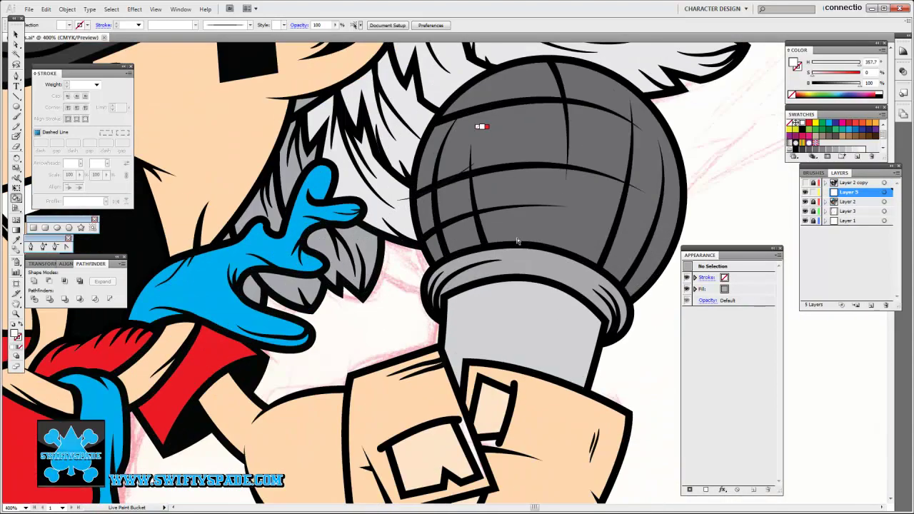
left_click(516, 255)
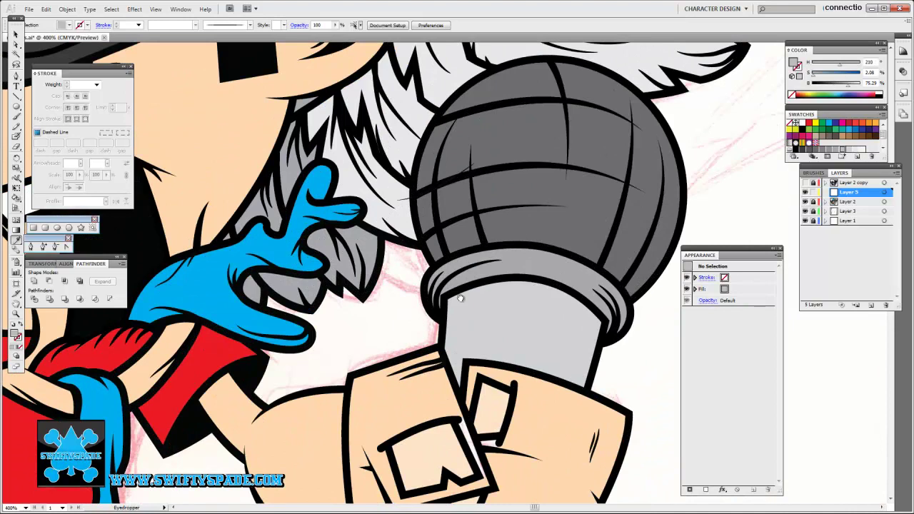
key("l")
left_click_drag(479, 293, 478, 356)
left_click_drag(488, 152, 567, 234)
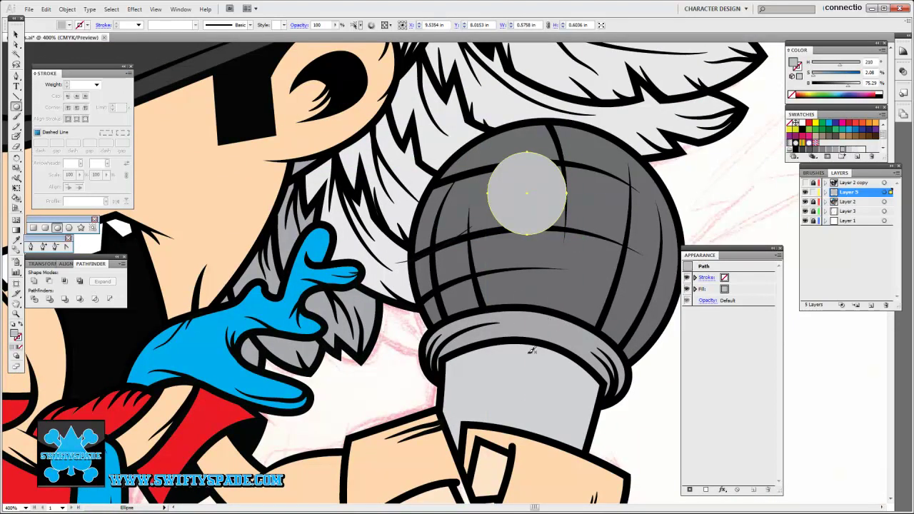
left_click_drag(465, 402, 483, 341)
left_click_drag(570, 190, 602, 225)
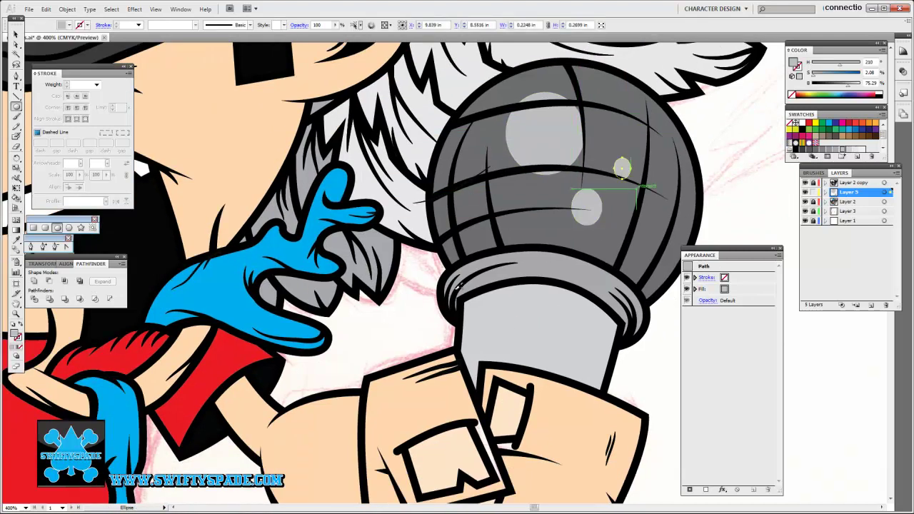
key("ctrl+equal")
key("n")
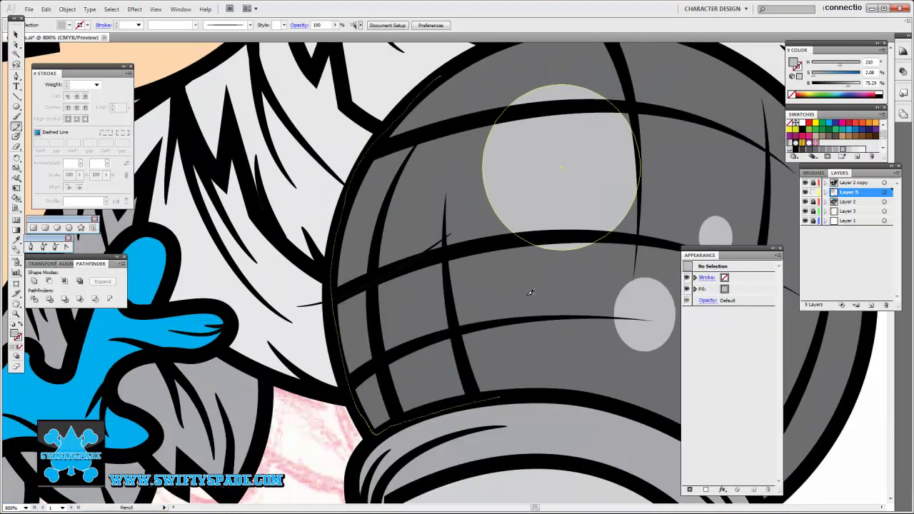
key("ctrl+minus")
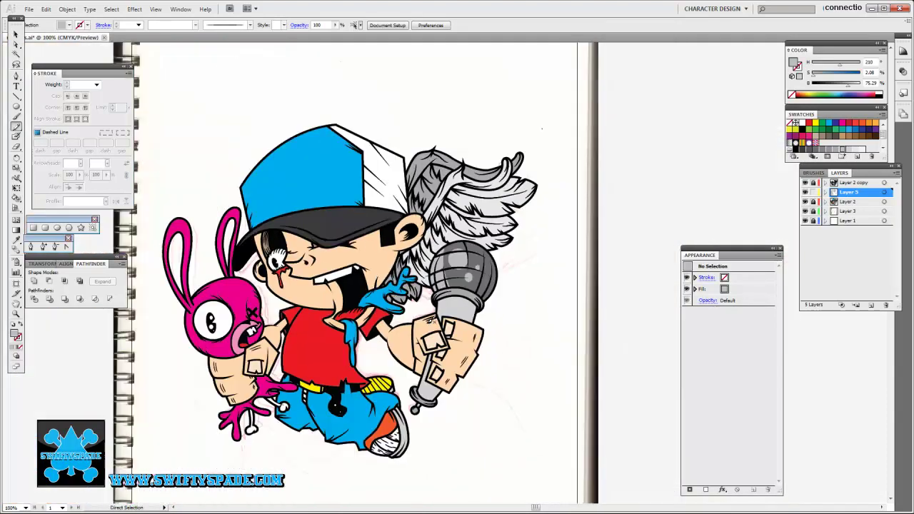
key("ctrl+equal")
Step: Draw one more light highlight oval on the microphone head
key("l")
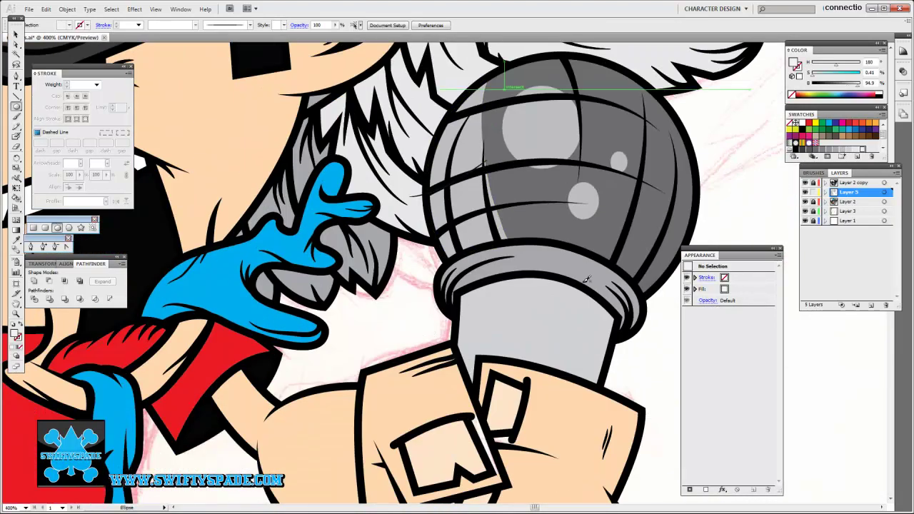
left_click_drag(522, 118, 557, 154)
key("ctrl+shift+a")
key("ctrl+minus")
key("ctrl+equal")
Step: Sample and darken the handle grey, then pencil shading along the mic ring and base
key("i")
left_click(429, 325)
key("n")
left_click_drag(500, 306, 494, 336)
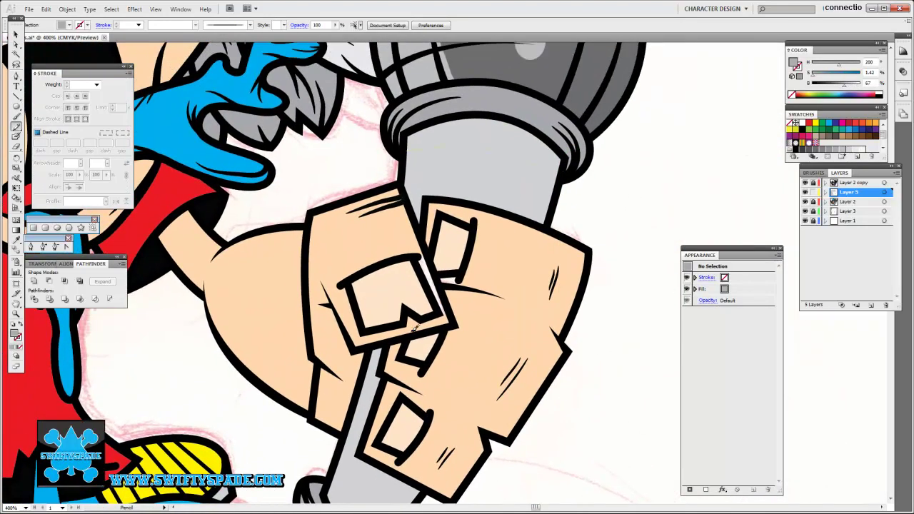
left_click_drag(411, 133, 406, 129)
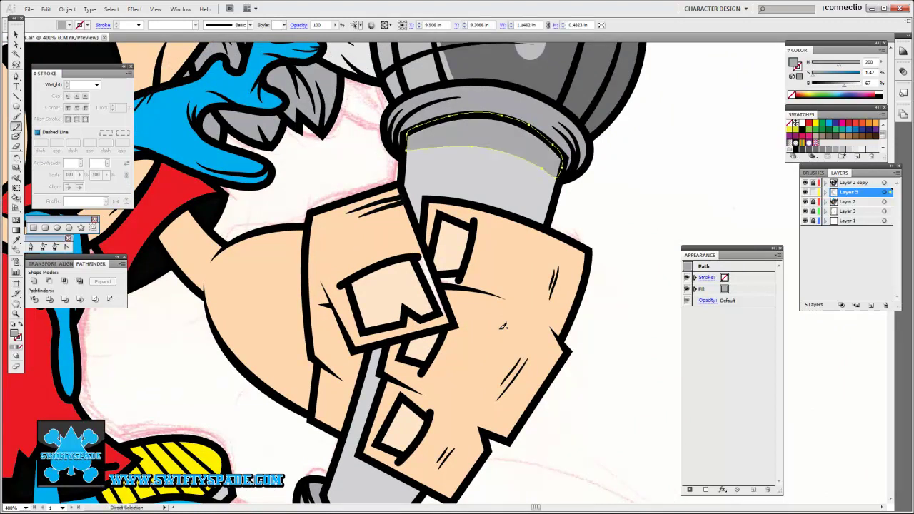
left_click_drag(473, 270, 461, 245)
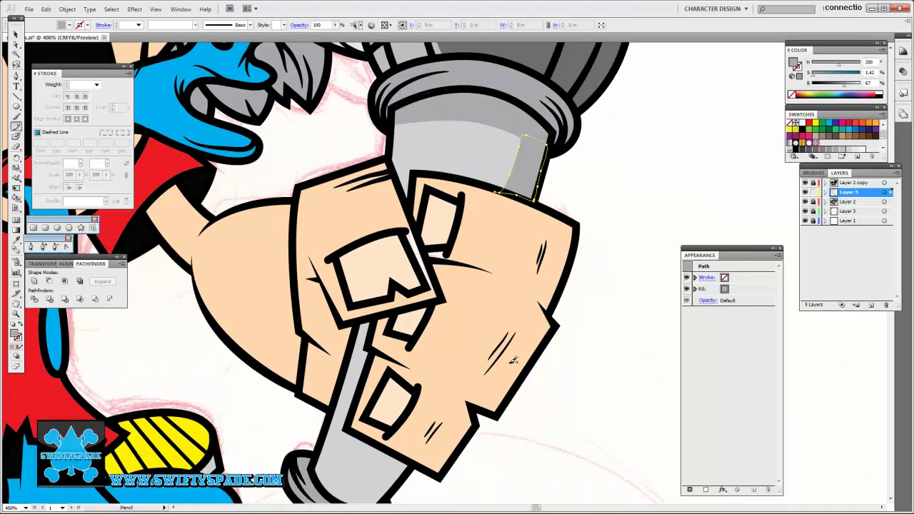
left_click_drag(503, 289, 536, 114)
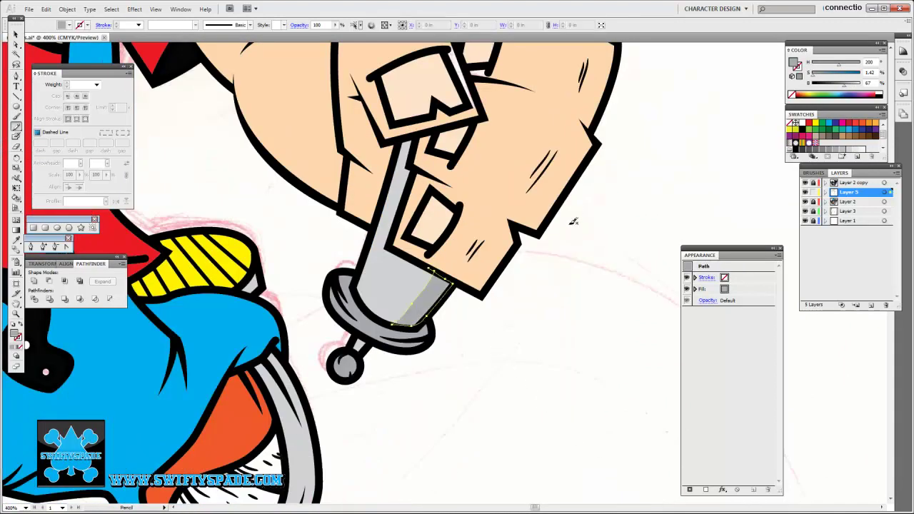
left_click_drag(511, 344, 568, 244)
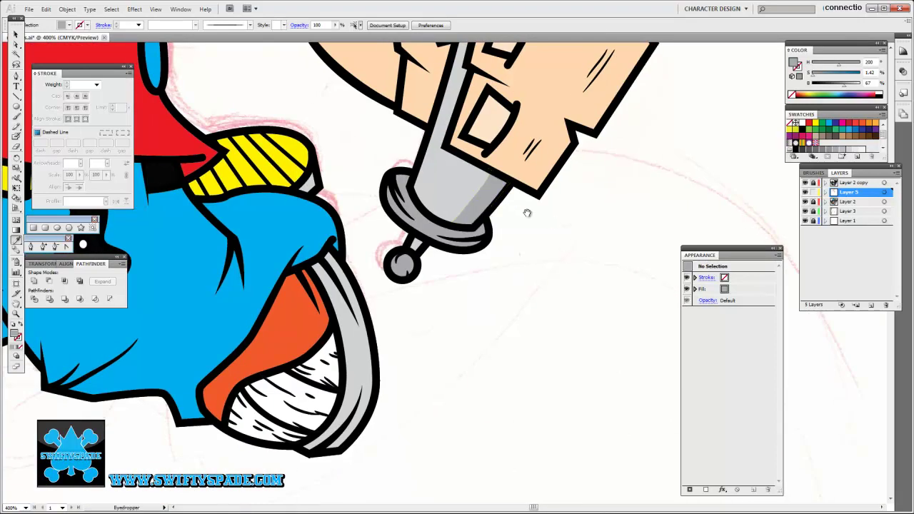
left_click_drag(475, 345, 538, 298)
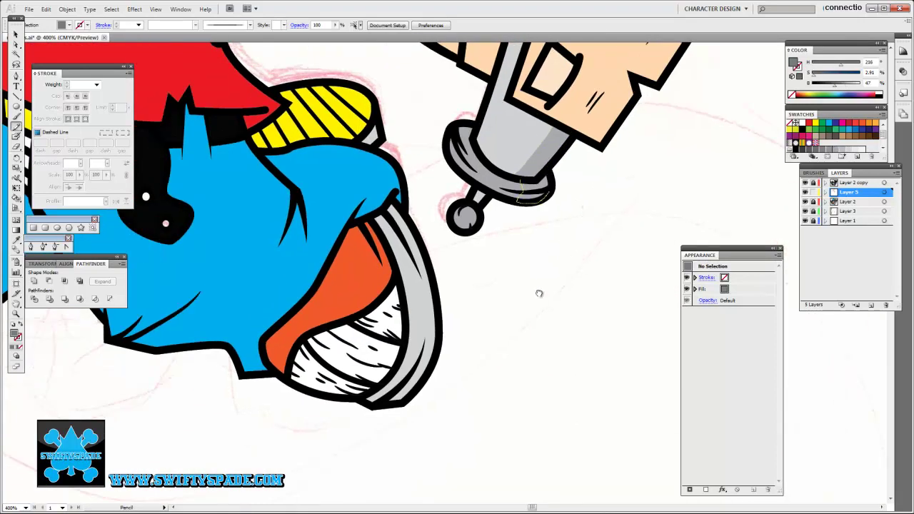
left_click_drag(543, 229, 566, 198)
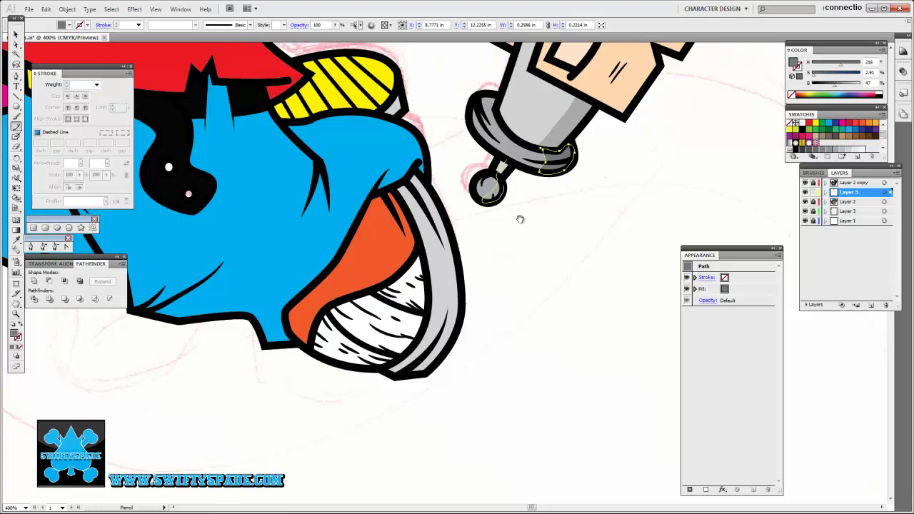
left_click(540, 249, "ctrl")
scroll(598, 378, "down", 5)
scroll(453, 340, "up", 5)
Step: Sample the skin tone and draw darker shadows on the hand and arm holding the mic
key("i")
left_click(514, 270)
mouse_move(301, 299)
left_mouse_down()
mouse_move(408, 299)
mouse_move(397, 214)
left_mouse_up()
left_click_drag(406, 451, 464, 395)
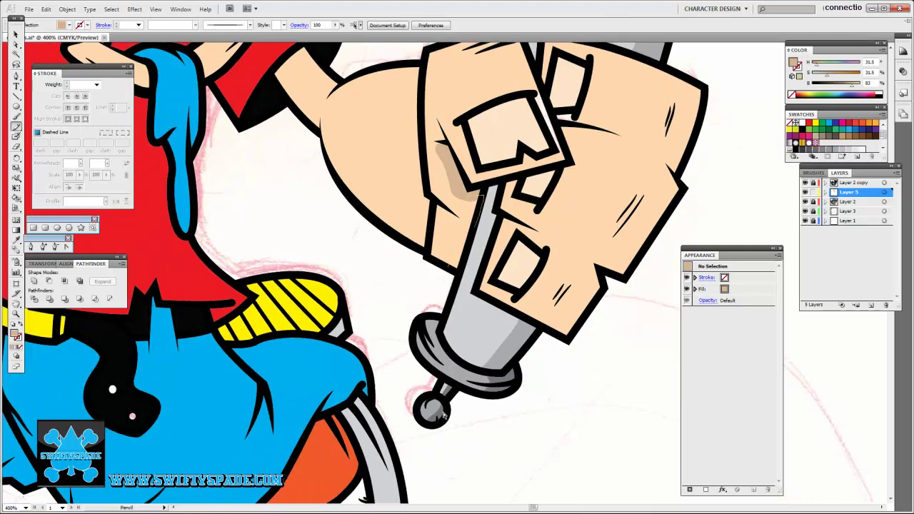
left_click_drag(612, 224, 520, 268)
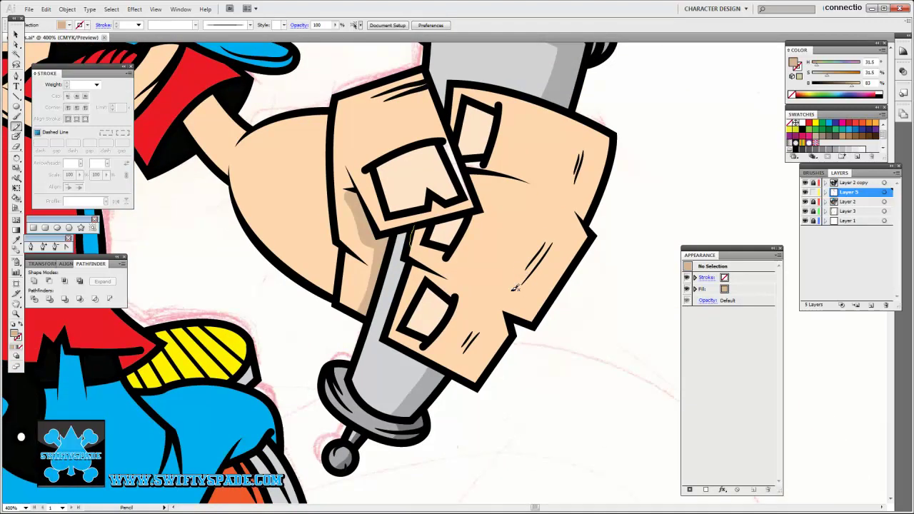
key("ctrl+z")
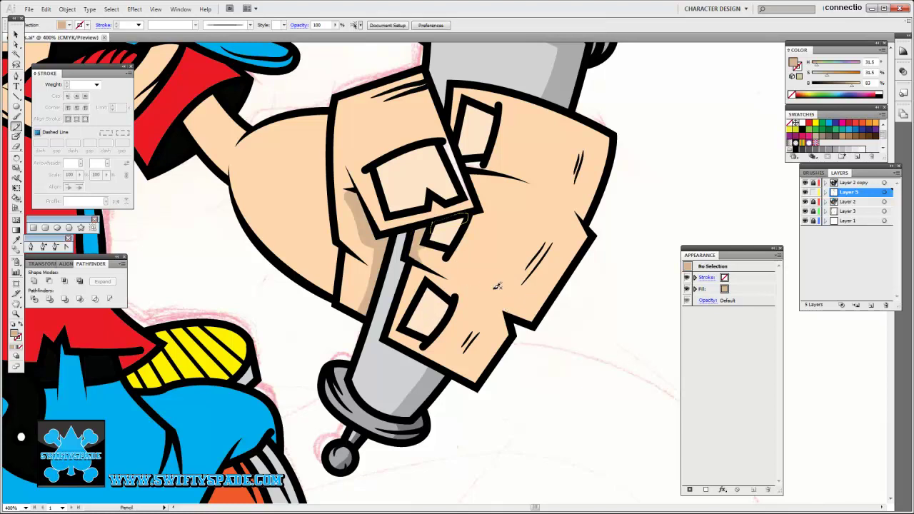
left_click_drag(400, 352, 451, 316)
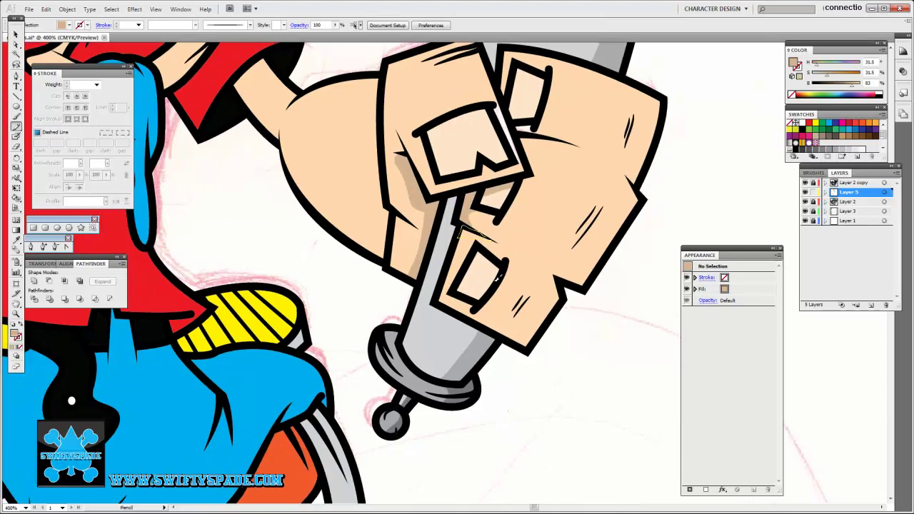
left_click_drag(487, 279, 539, 280)
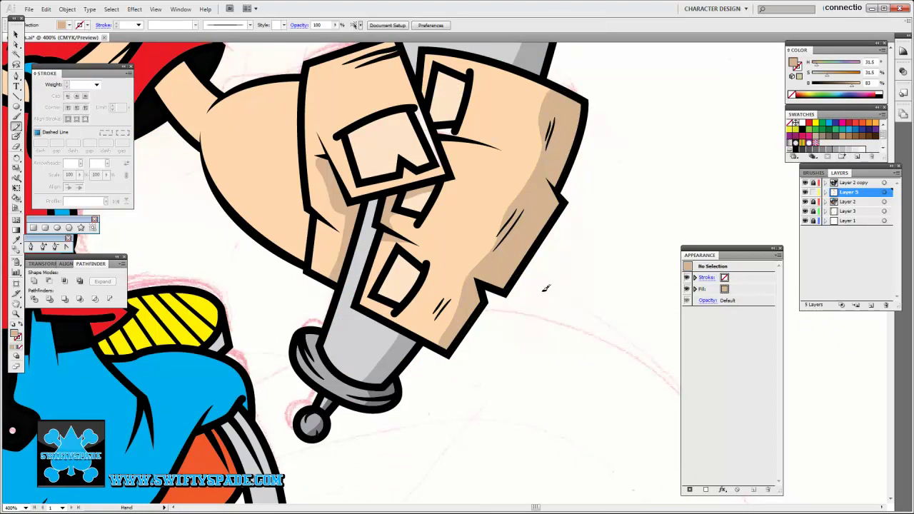
left_click_drag(537, 288, 552, 287)
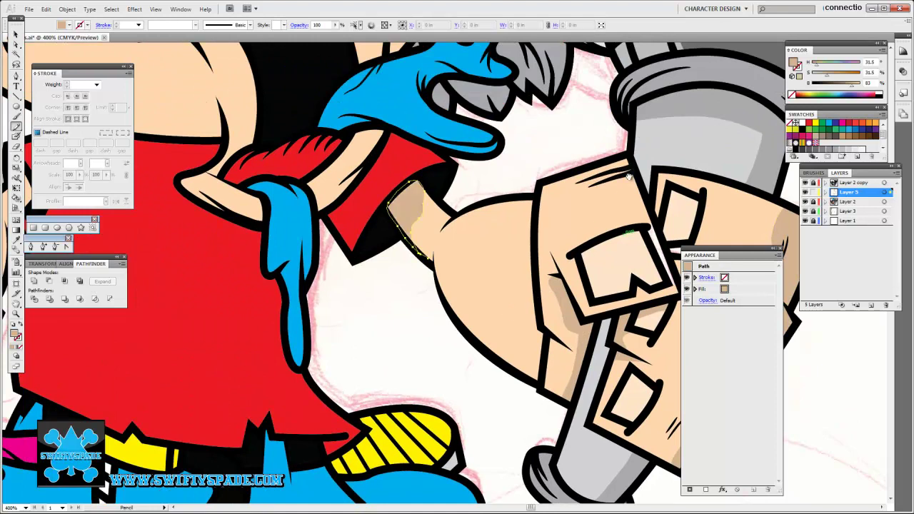
left_click_drag(600, 250, 575, 228)
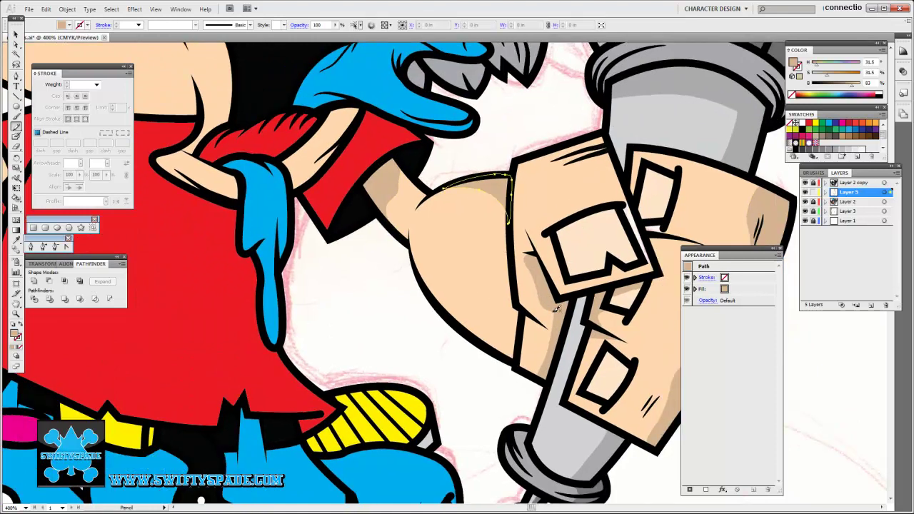
scroll(552, 304, "up", 3)
scroll(514, 279, "left", 5)
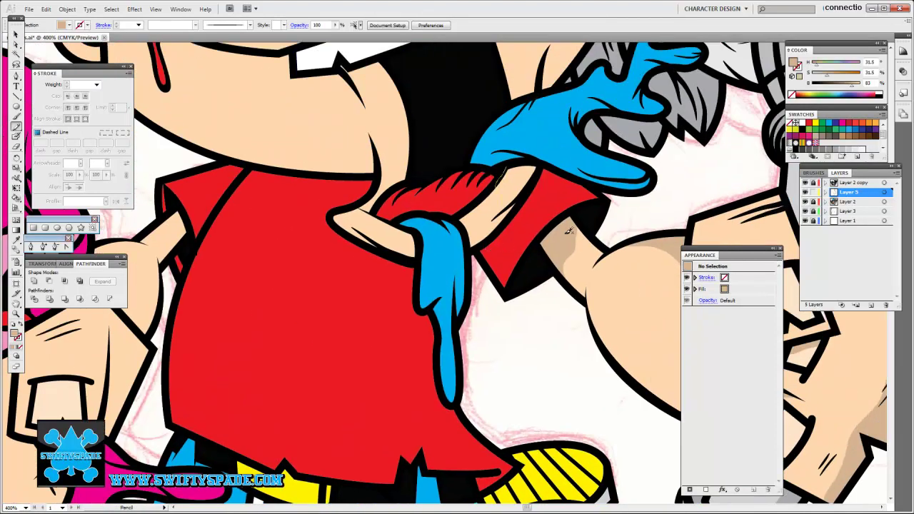
Step: Draw a tan skin-tone shadow shape beneath the eye's lower lid
scroll(500, 264, "up", 5)
scroll(432, 295, "up", 1)
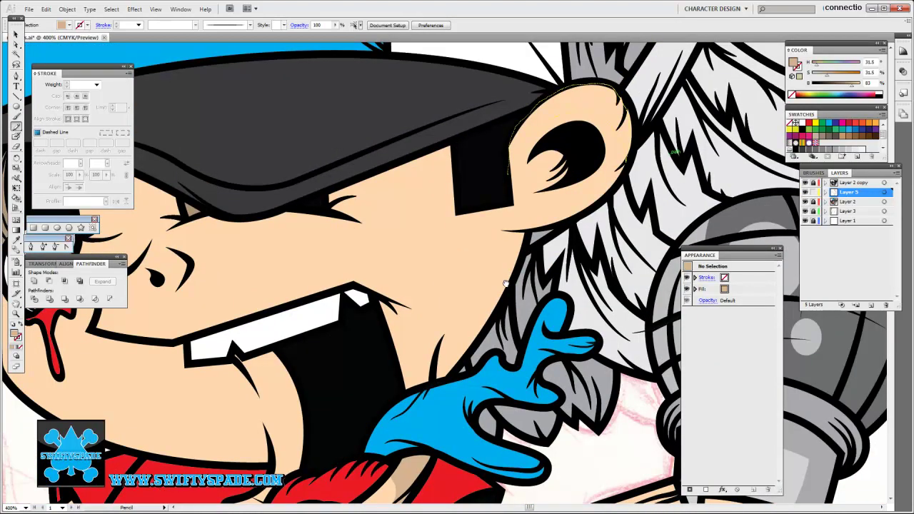
scroll(462, 306, "left", 5)
scroll(461, 305, "up", 1)
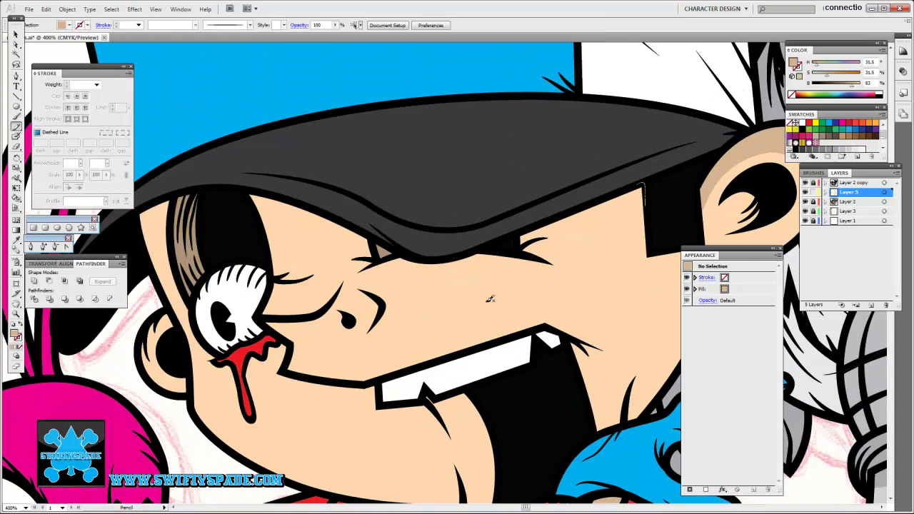
scroll(466, 296, "left", 5)
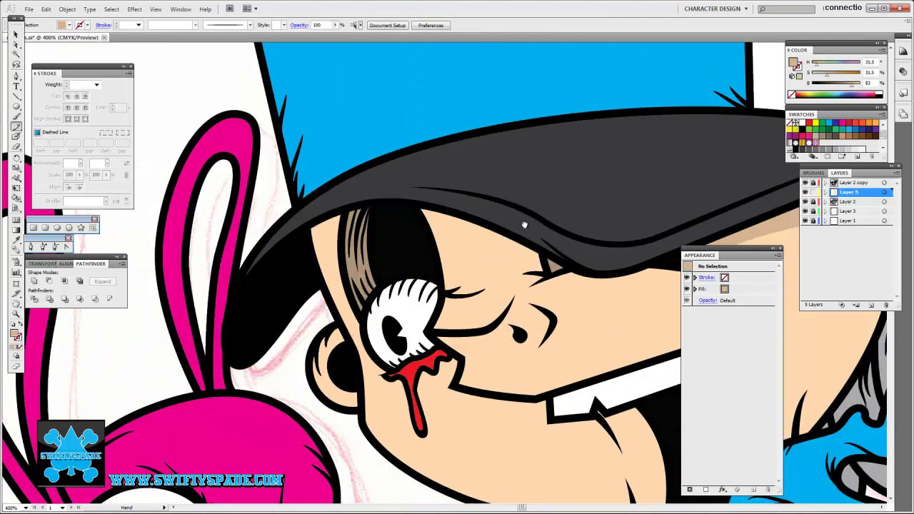
scroll(666, 157, "up", 1)
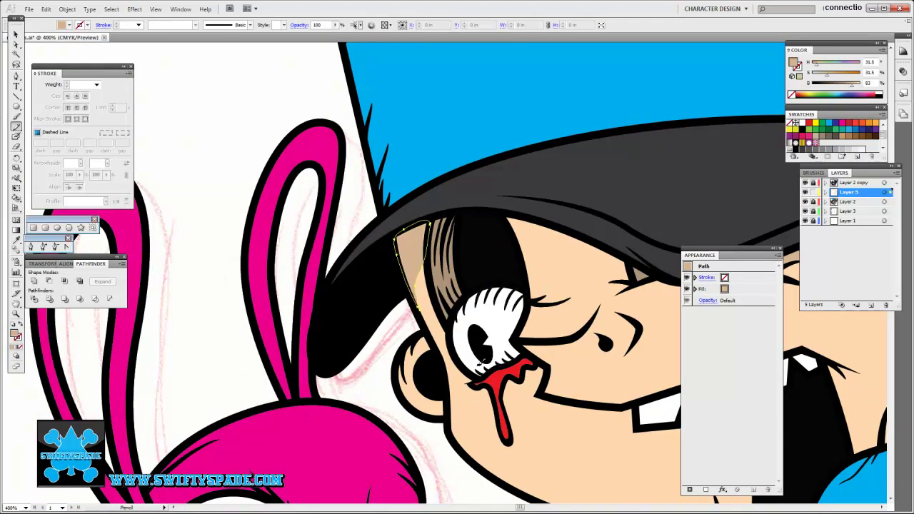
scroll(477, 337, "right", 3)
scroll(477, 337, "down", 1)
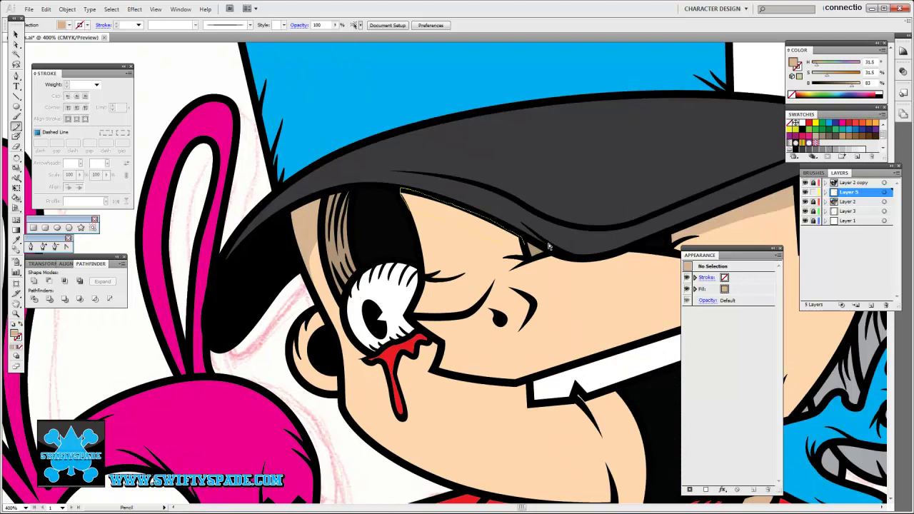
scroll(548, 246, "down", 2)
scroll(549, 246, "down", 2)
scroll(487, 279, "up", 5)
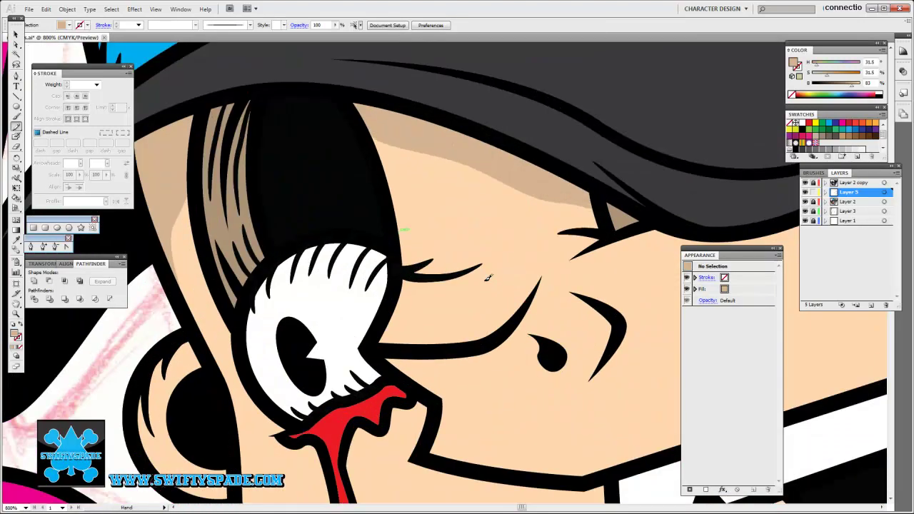
scroll(487, 279, "down", 3)
scroll(487, 279, "right", 2)
scroll(522, 263, "left", 2)
scroll(522, 263, "up", 1)
mouse_move(500, 294)
left_mouse_down()
mouse_move(372, 247)
mouse_move(493, 285)
left_mouse_up()
Step: Bring the red shirt into view and sample its red as the fill colour
scroll(528, 190, "down", 2)
scroll(528, 189, "right", 1)
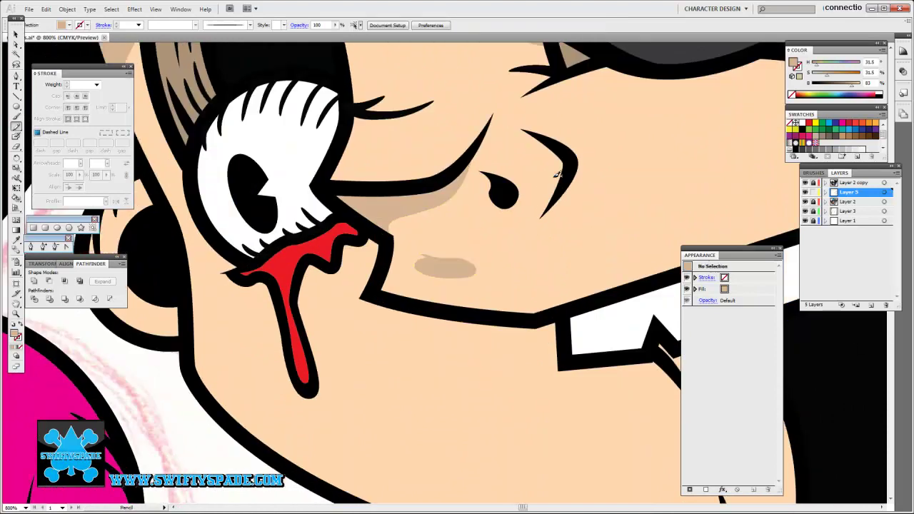
scroll(526, 240, "down", 1)
scroll(515, 228, "down", 2)
scroll(495, 210, "up", 2)
scroll(495, 210, "down", 1)
scroll(495, 210, "right", 2)
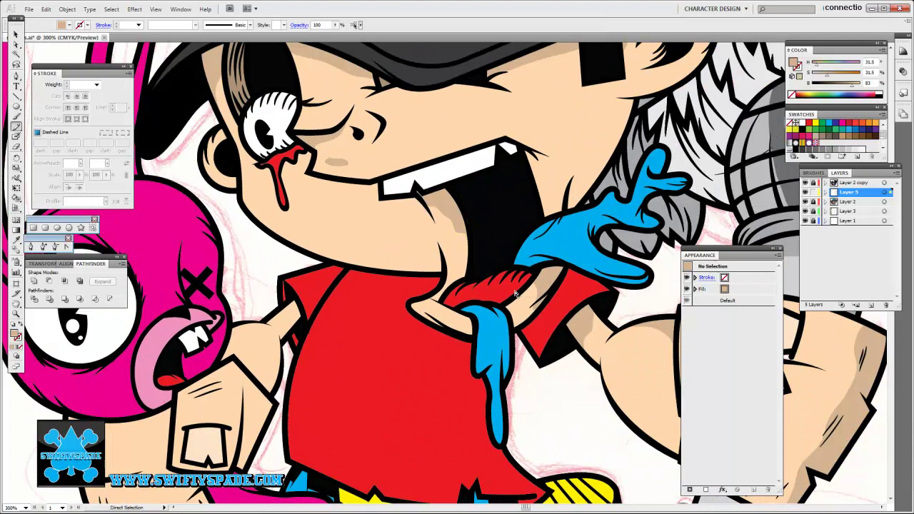
scroll(532, 293, "left", 4)
scroll(421, 246, "up", 3)
scroll(418, 245, "down", 1)
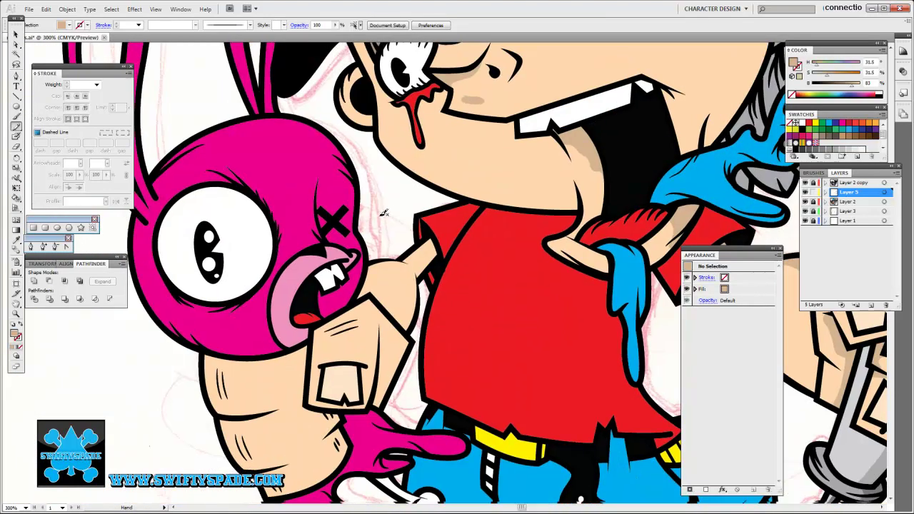
scroll(420, 230, "up", 1)
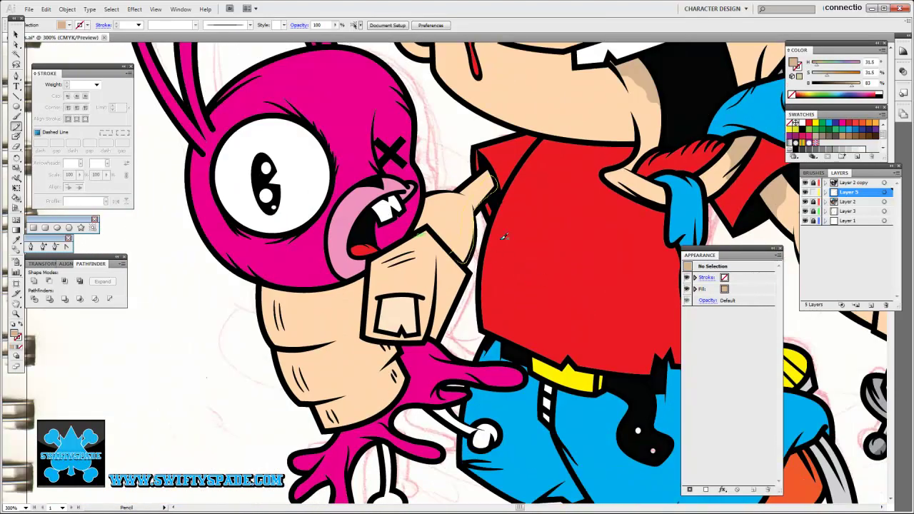
scroll(384, 210, "down", 2)
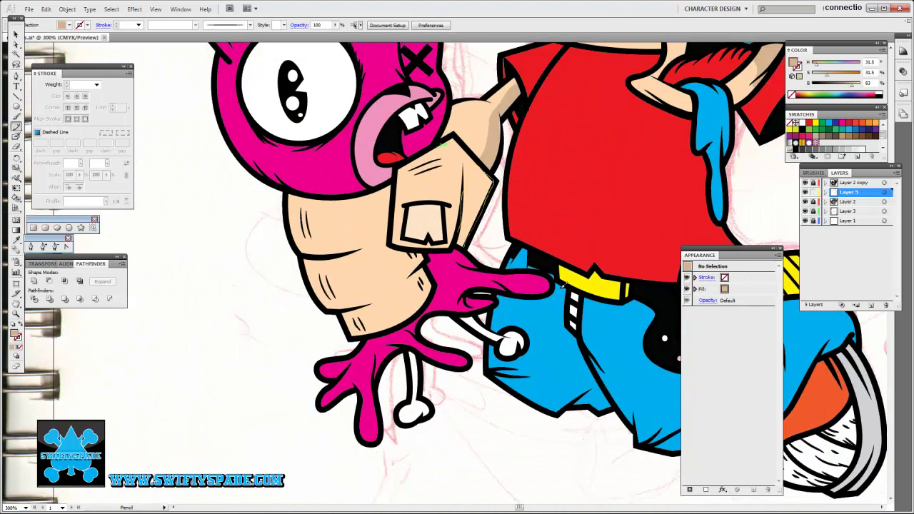
scroll(492, 227, "down", 1)
scroll(492, 227, "left", 2)
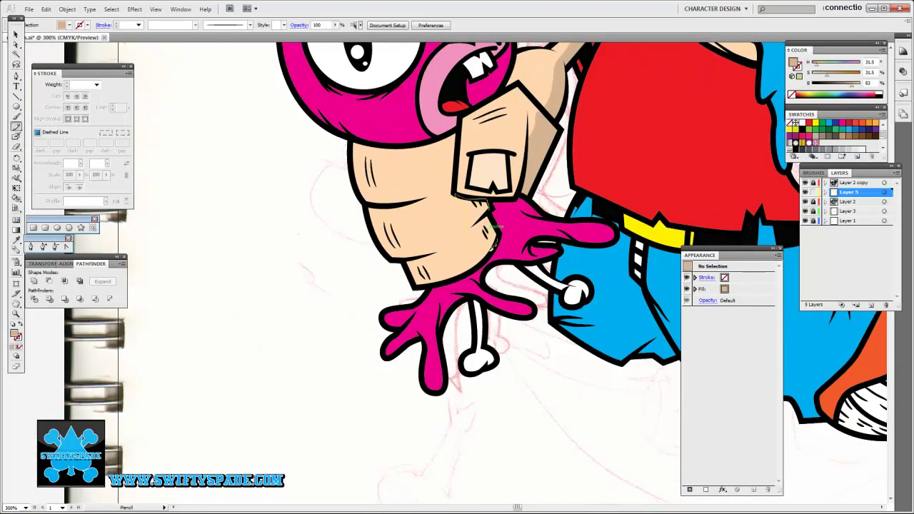
scroll(492, 228, "up", 1)
scroll(607, 220, "up", 1)
scroll(607, 220, "right", 1)
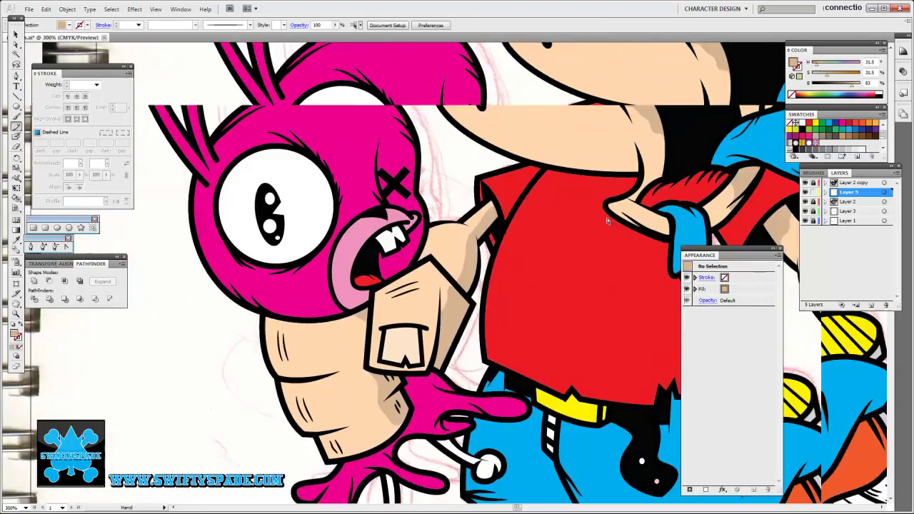
left_click_drag(608, 220, 398, 241)
key("i")
left_click(397, 346)
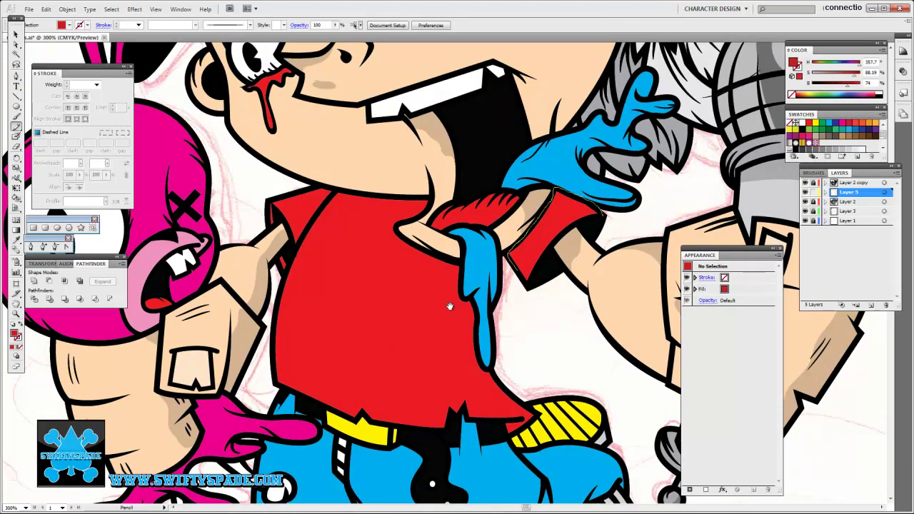
Step: Pan the view back over the character's face and the bunny
scroll(503, 451, "down", 2)
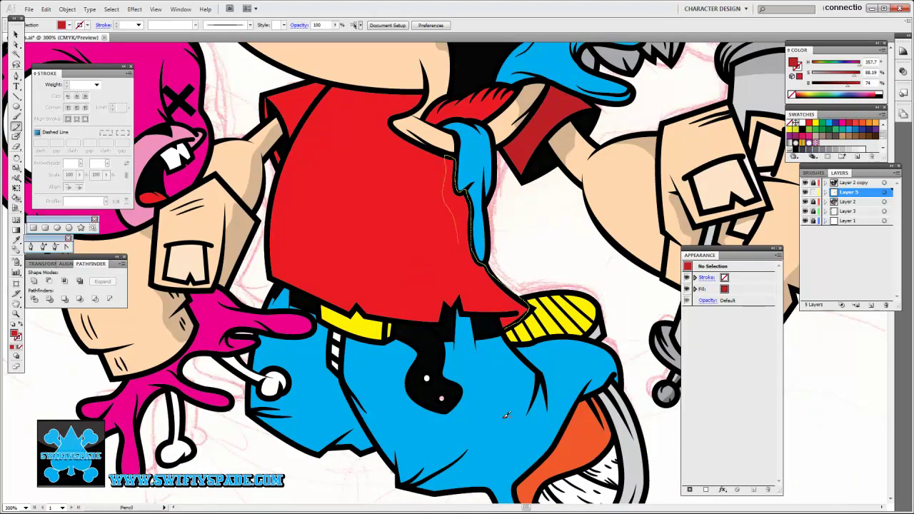
left_click_drag(381, 299, 484, 413)
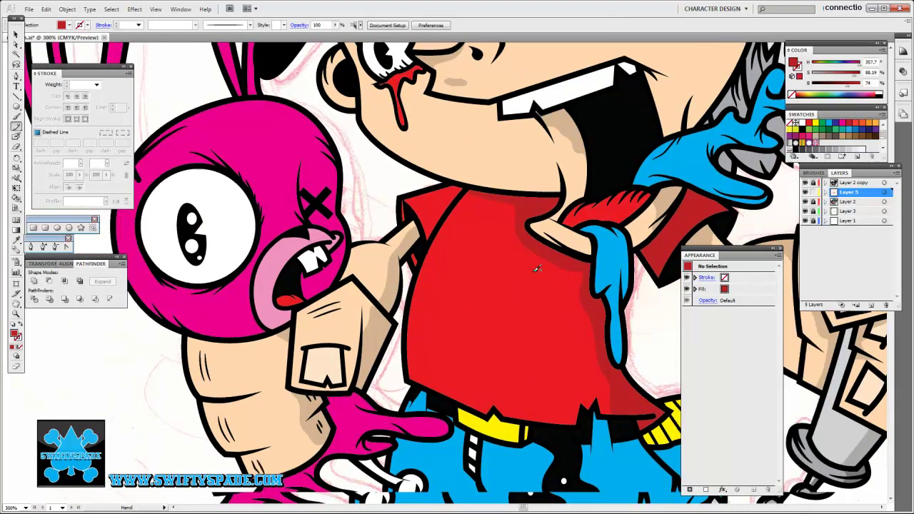
mouse_move(525, 220)
left_mouse_down()
mouse_move(586, 234)
mouse_move(402, 305)
left_mouse_up()
Step: Sample the glove's blue and add a small ellipse highlight spot on the glove
key("i")
left_click(402, 306)
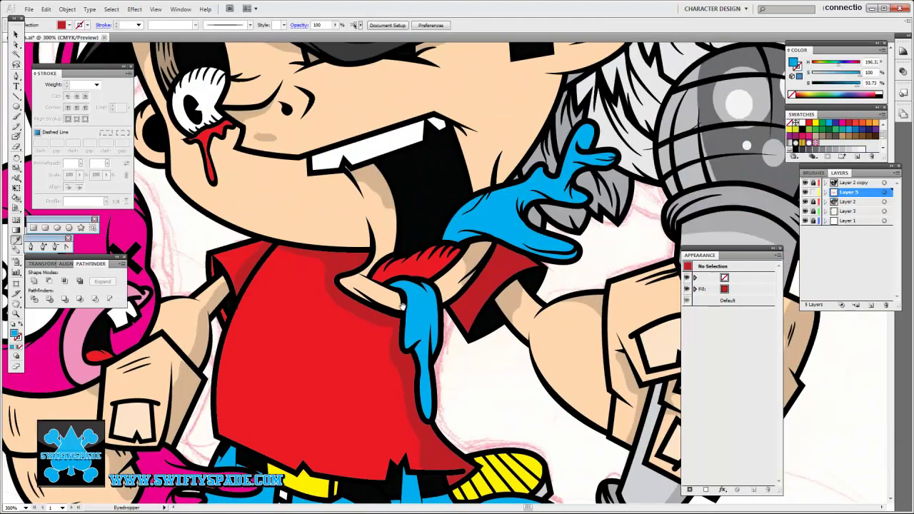
key("l")
left_click_drag(489, 213, 498, 221)
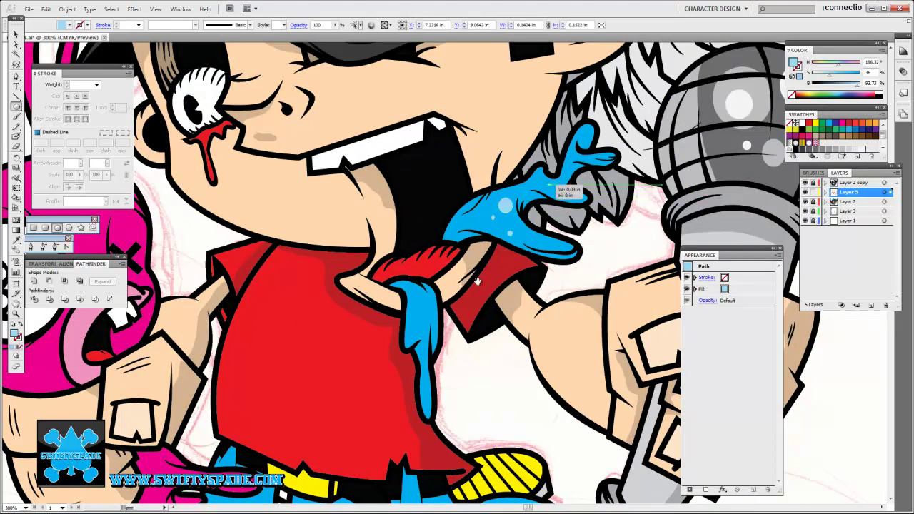
left_click_drag(477, 280, 497, 214)
key("a")
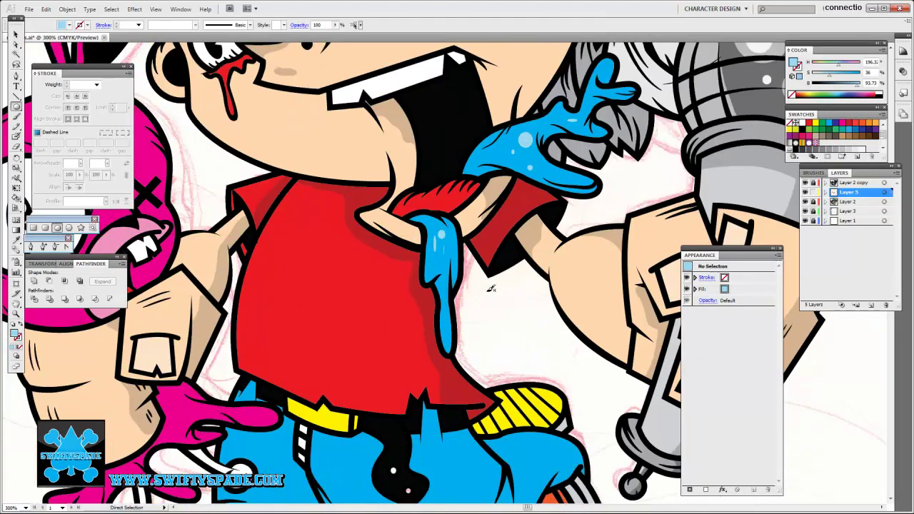
Step: Draw light blue highlight streaks along the tie drip and the glove's finger
key("ctrl+plus")
key("ctrl+plus")
key("ctrl+plus")
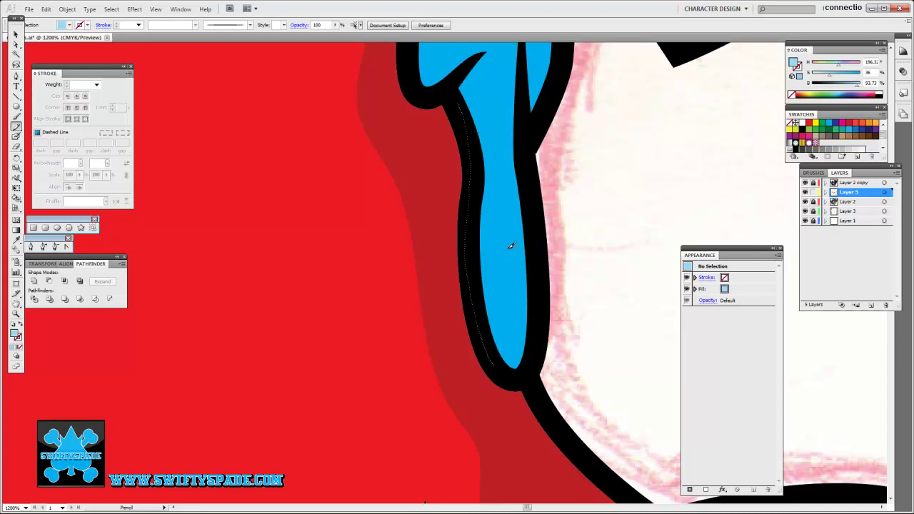
left_click_drag(460, 299, 484, 306)
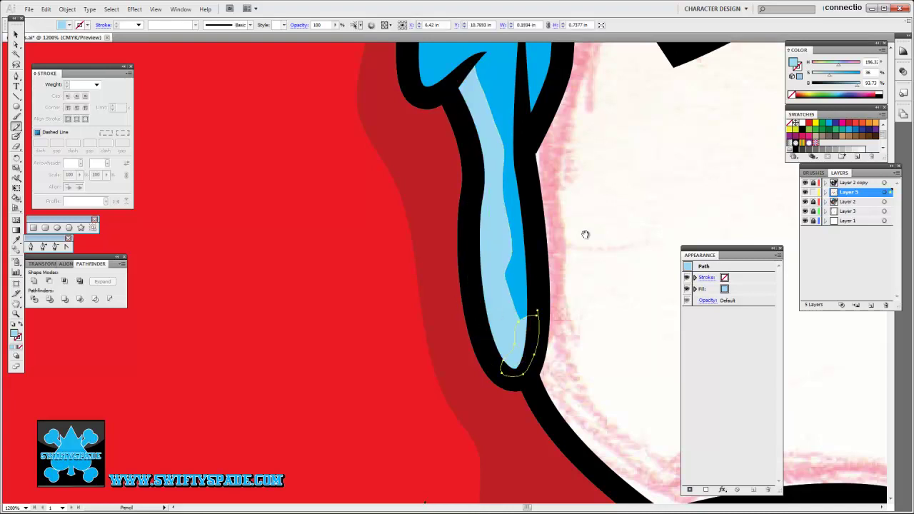
scroll(506, 245, "up", 5)
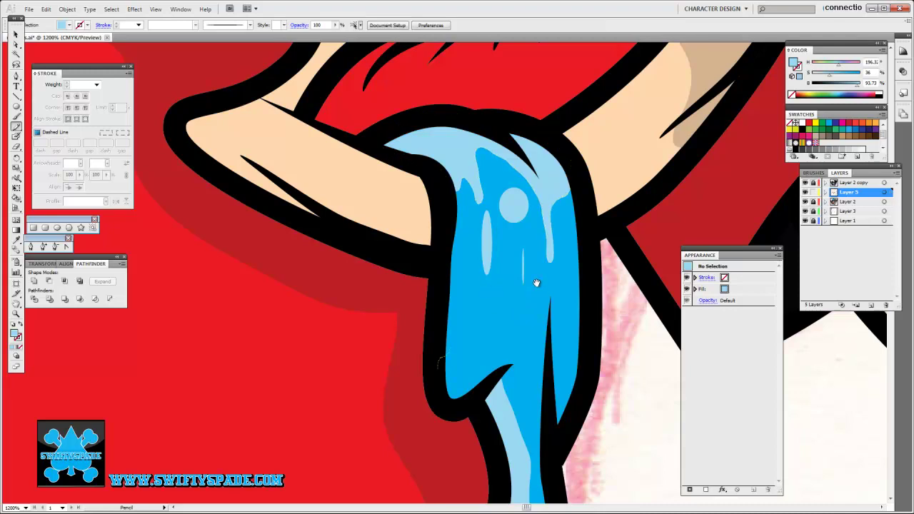
key("ctrl+minus")
key("ctrl+minus")
key("ctrl+minus")
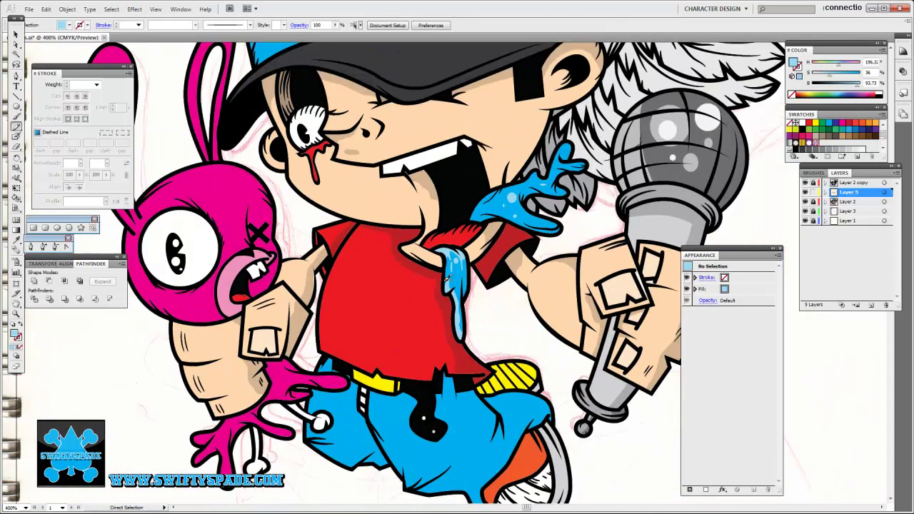
key("ctrl+plus")
key("ctrl+plus")
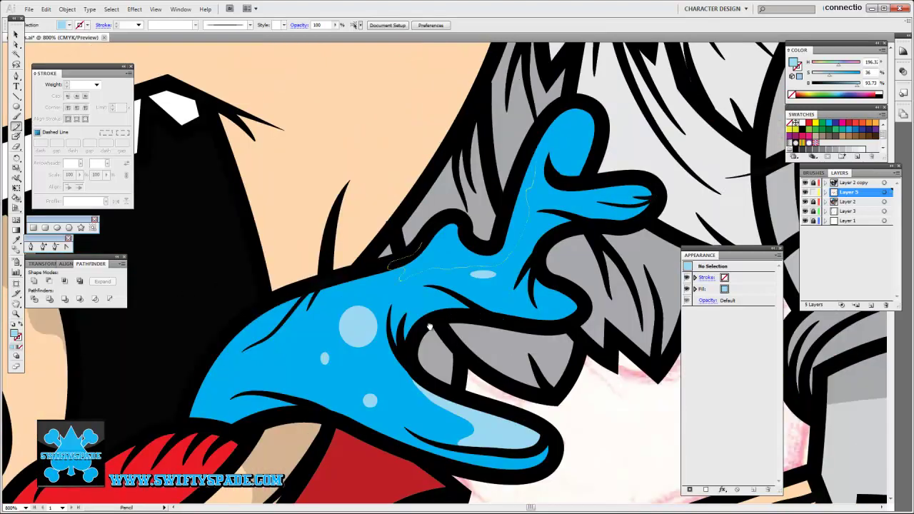
left_click_drag(522, 247, 503, 239)
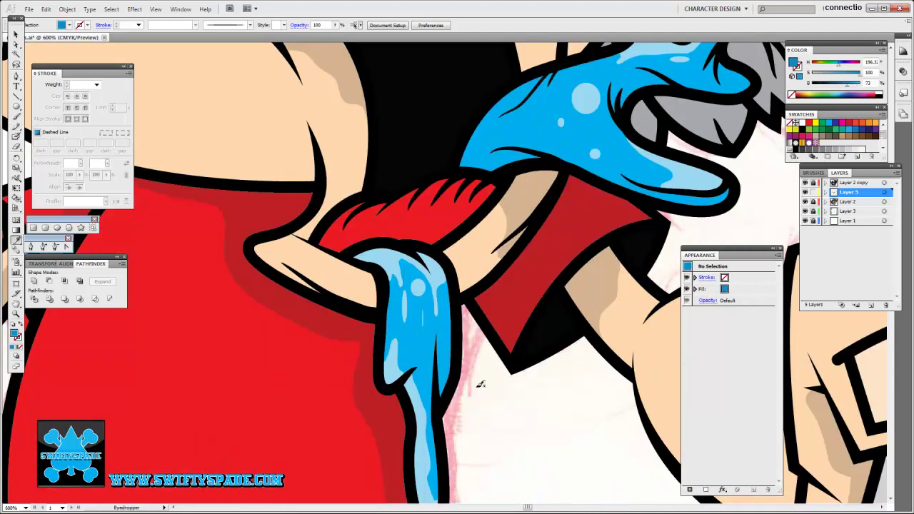
Step: Navigate the view from the glove and tie over to the cap brim and ear
key("n")
left_click_drag(457, 131, 496, 152)
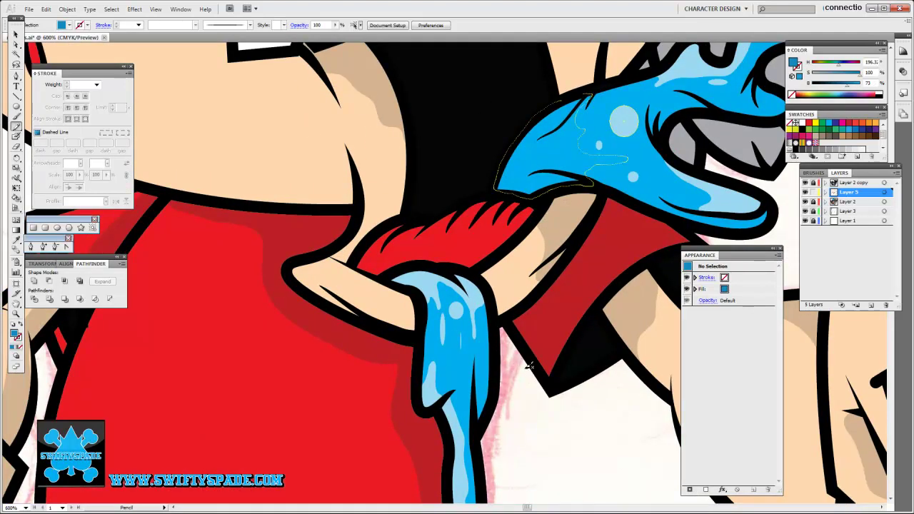
left_click_drag(449, 400, 491, 319)
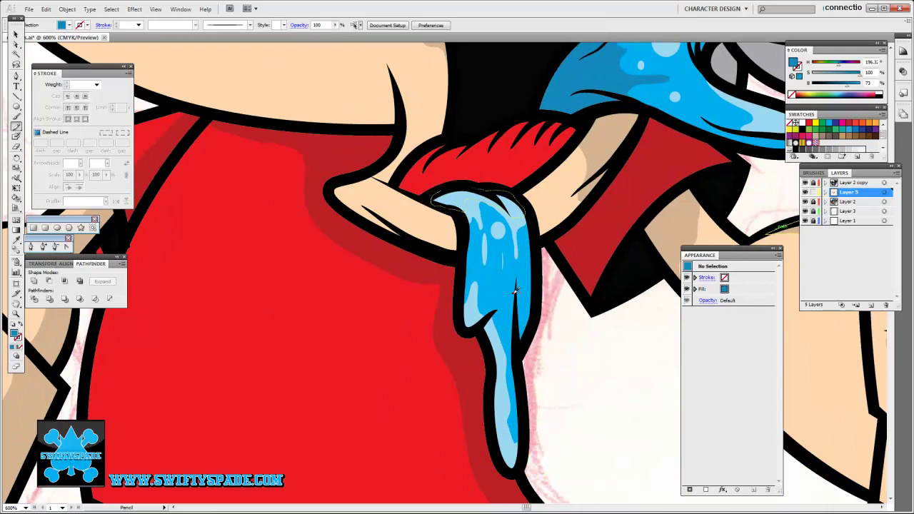
key("ctrl+minus")
key("ctrl+minus")
key("ctrl+minus")
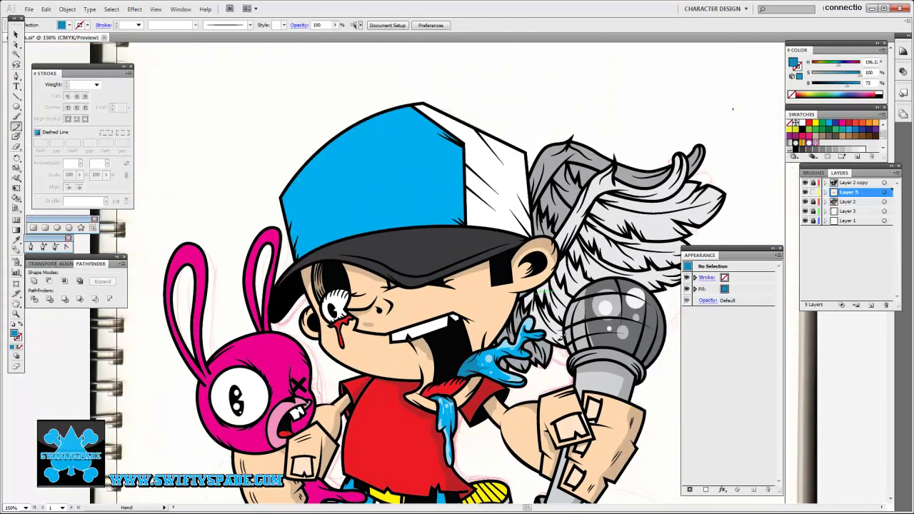
key("ctrl+plus")
key("ctrl+plus")
key("ctrl+plus")
left_click_drag(568, 261, 485, 353)
Step: Sample black from the artwork and draw a dark shadow shape along the cap brim
left_click_drag(521, 242, 485, 353)
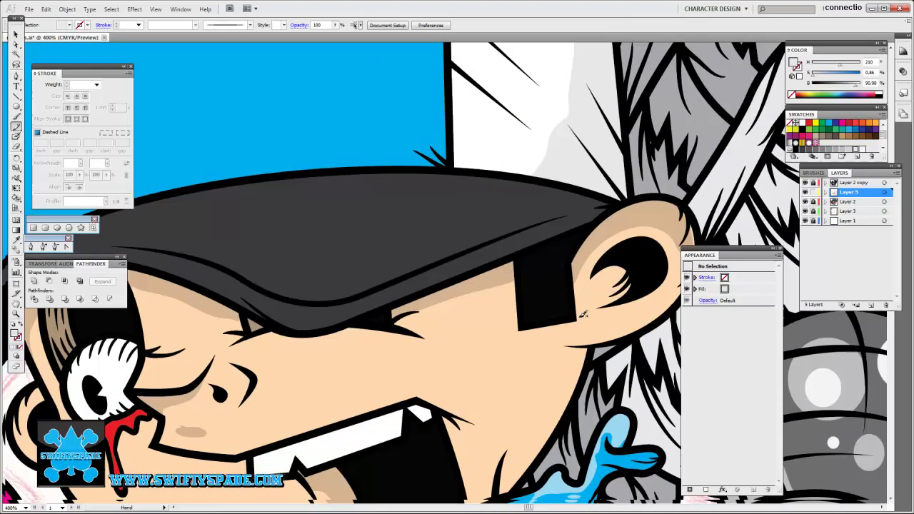
left_click_drag(311, 500, 575, 264)
key("i")
left_click(575, 286)
left_click(547, 293)
key("n")
left_click_drag(826, 284, 744, 261)
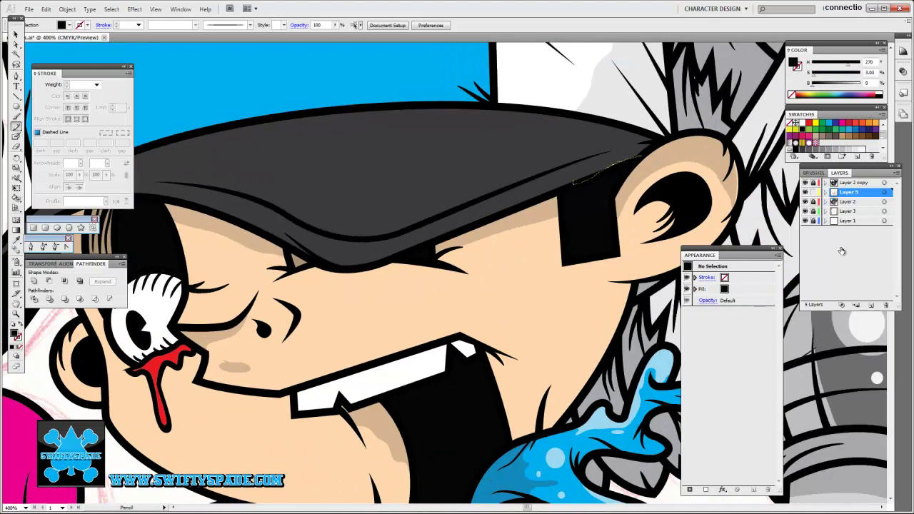
left_click_drag(561, 284, 577, 301)
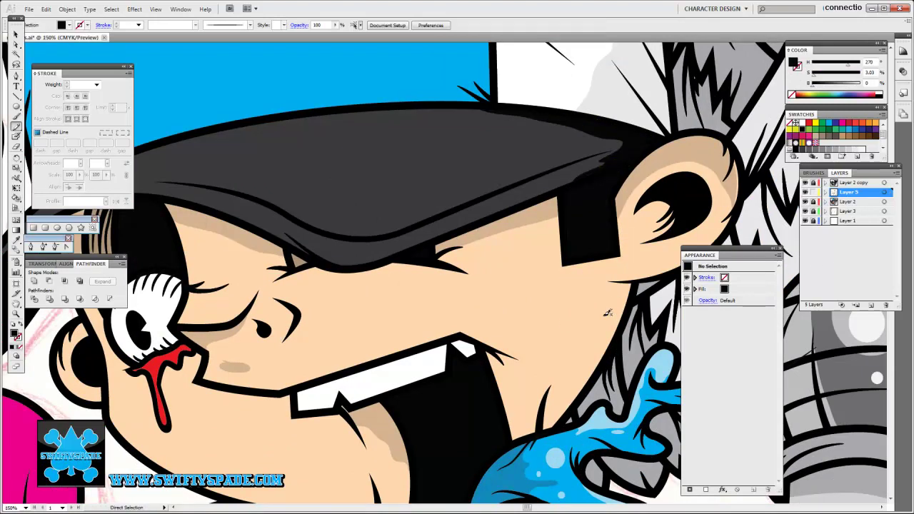
Step: Zoom out to the whole character, then close in on the jeans
key("ctrl+1")
left_click_drag(323, 352, 373, 320)
left_click(373, 320, "ctrl+space")
mouse_move(458, 214)
left_mouse_down()
mouse_move(457, 343)
mouse_move(465, 285)
left_mouse_up()
Step: Sample the jeans' blue and draw four darker blue shading shapes across both legs
key("i")
left_click(463, 283)
left_click_drag(486, 227, 446, 182)
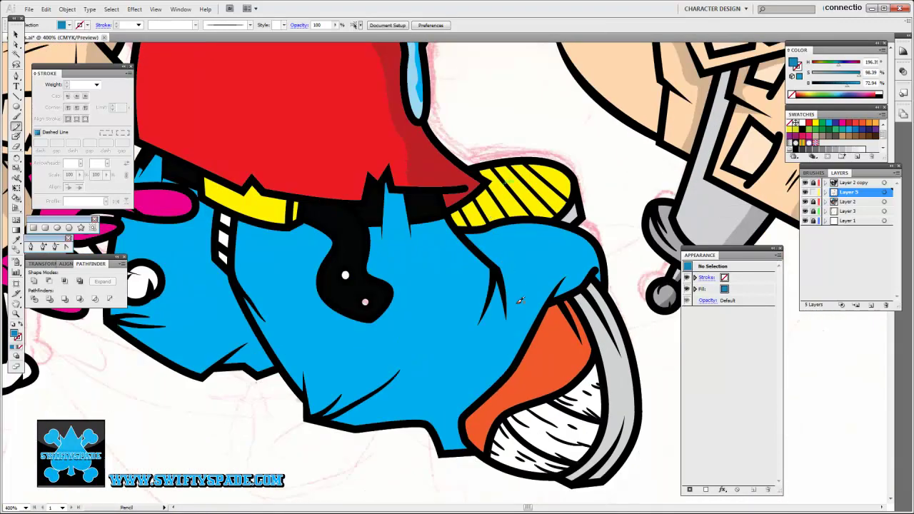
left_click_drag(565, 232, 572, 246)
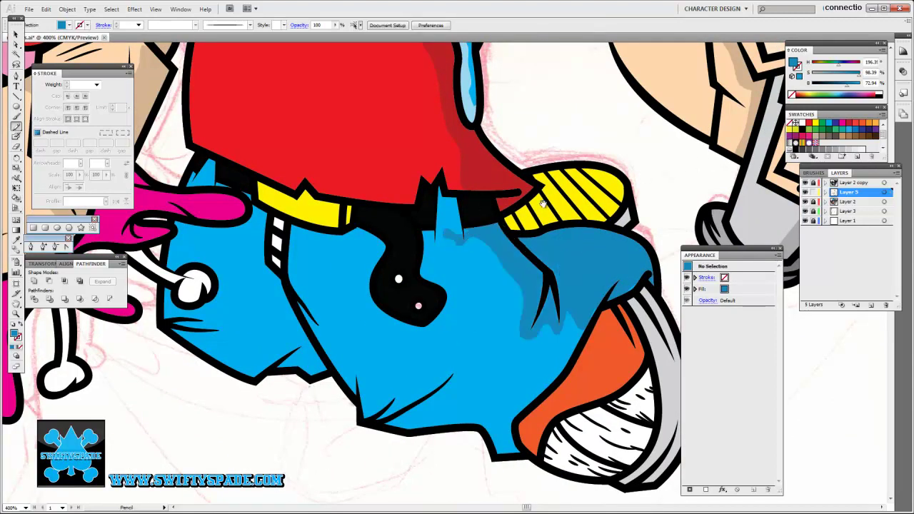
left_click_drag(503, 163, 565, 192)
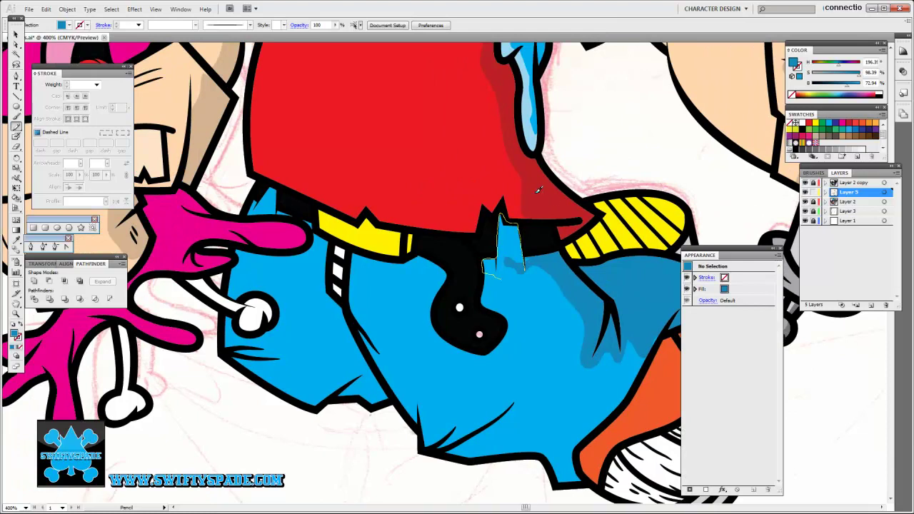
left_click_drag(292, 327, 405, 279)
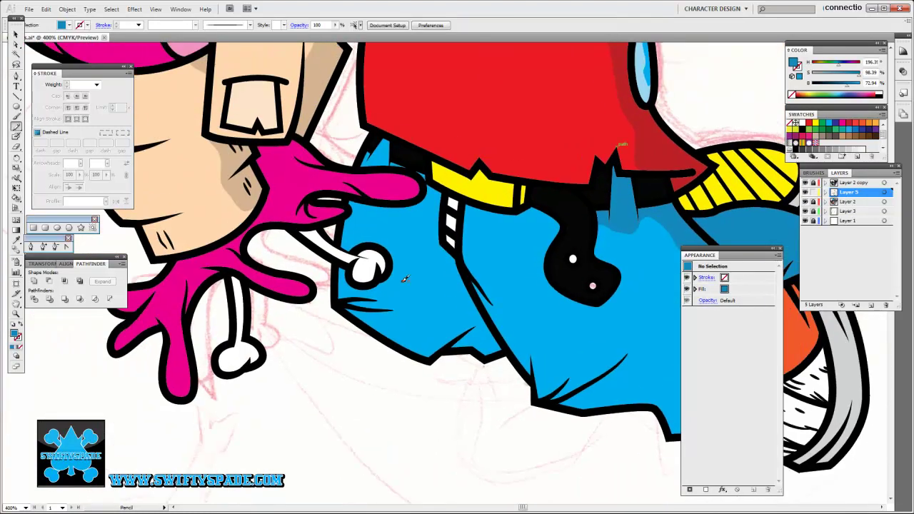
left_click_drag(546, 350, 528, 281)
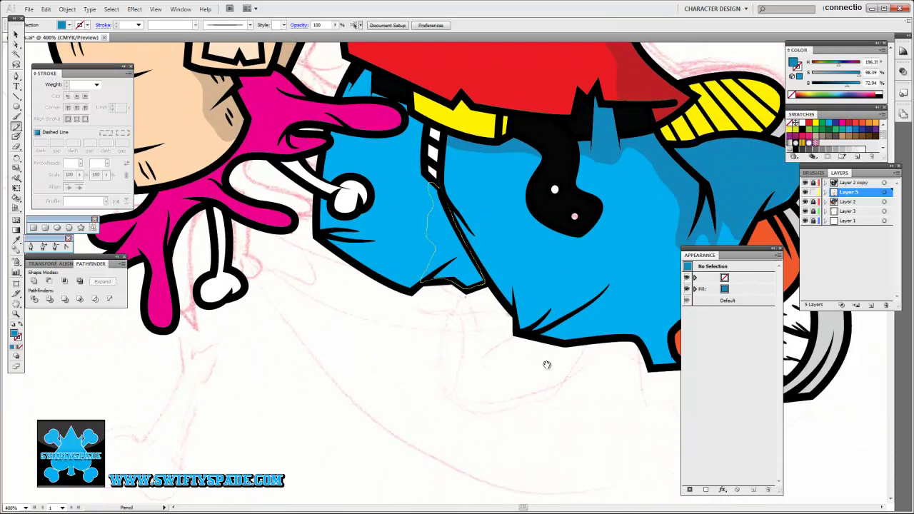
left_click_drag(535, 247, 528, 152)
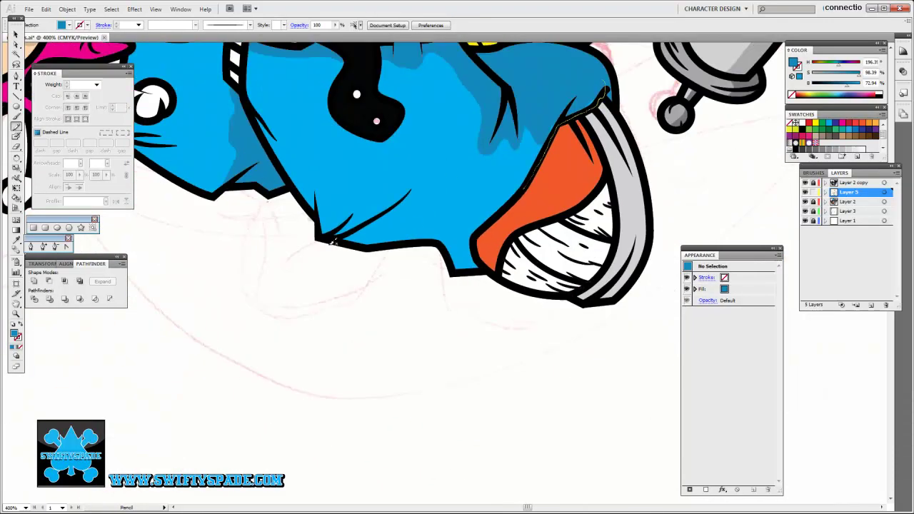
Step: Sample the shoe's orange and draw a darker orange shade along the shoe's top
key("i")
left_click(503, 254)
key("n")
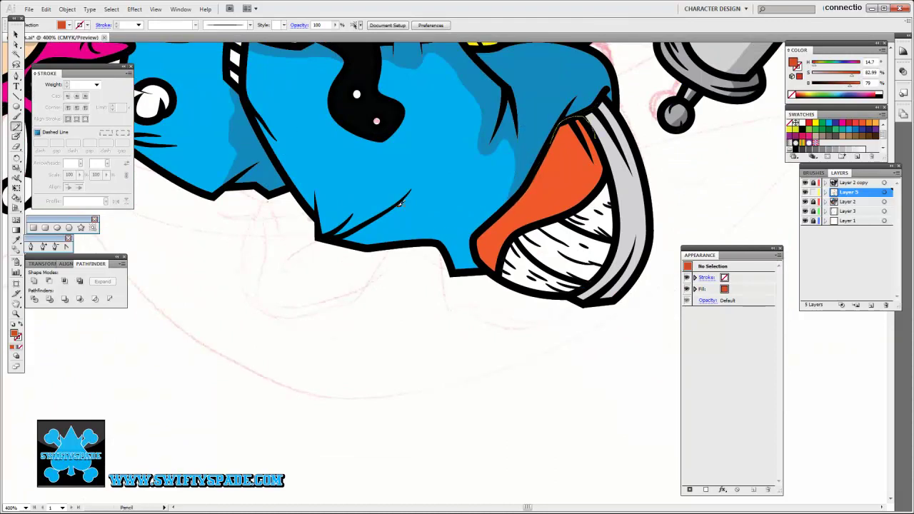
mouse_move(549, 205)
left_mouse_down()
mouse_move(409, 227)
mouse_move(452, 187)
mouse_move(367, 61)
left_mouse_up()
key("i")
key("n")
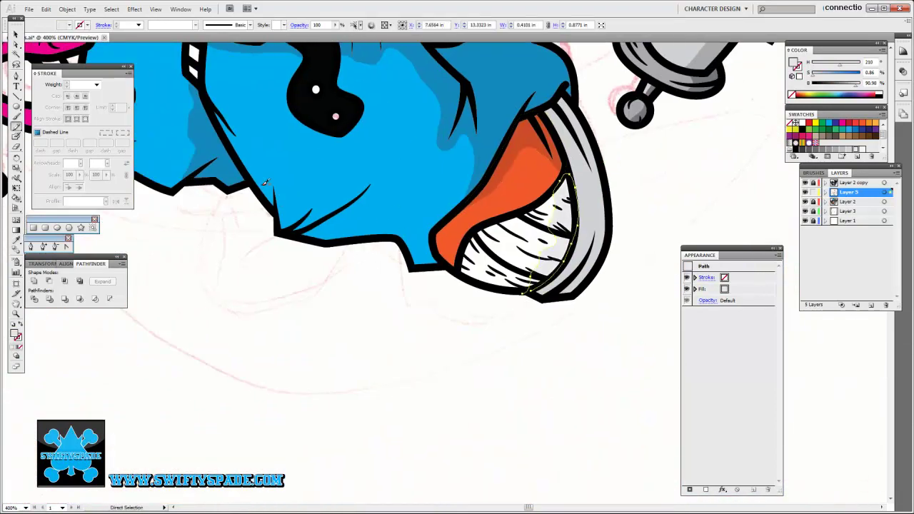
key("ctrl+minus")
key("ctrl+minus")
key("ctrl+minus")
key("ctrl+minus")
key("ctrl+minus")
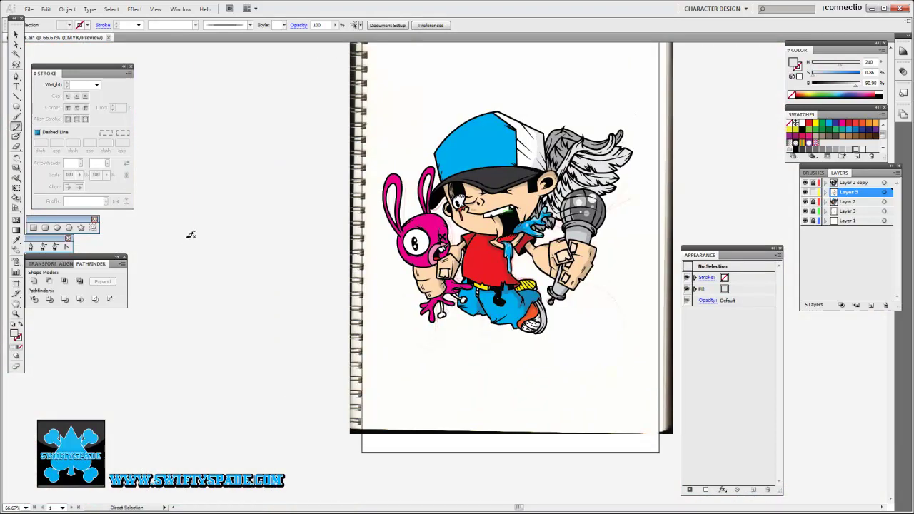
Step: On Layer 2 copy, draw a small yellow highlight ellipse on the belt
left_click(191, 234, "ctrl")
key("ctrl+plus")
key("ctrl+plus")
key("ctrl+plus")
left_click_drag(524, 108, 321, 69)
key("l")
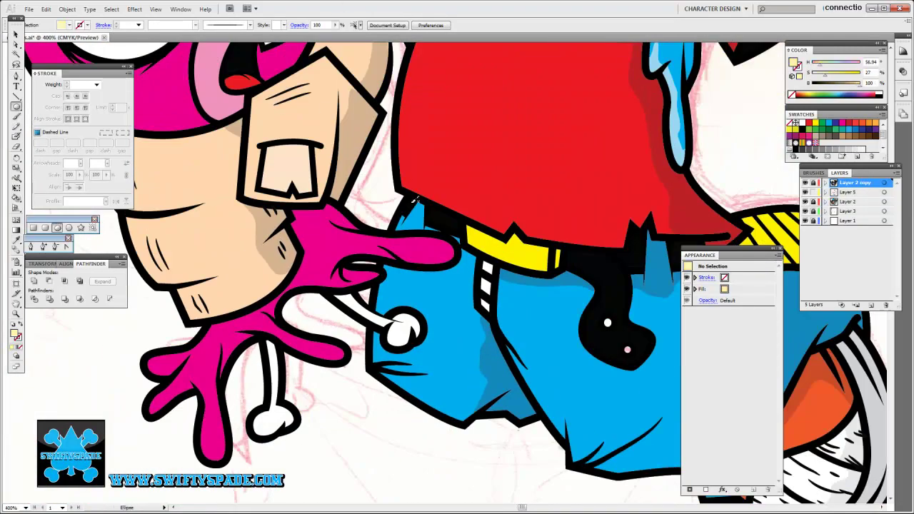
left_click_drag(480, 237, 527, 262)
key("i")
left_click(500, 239)
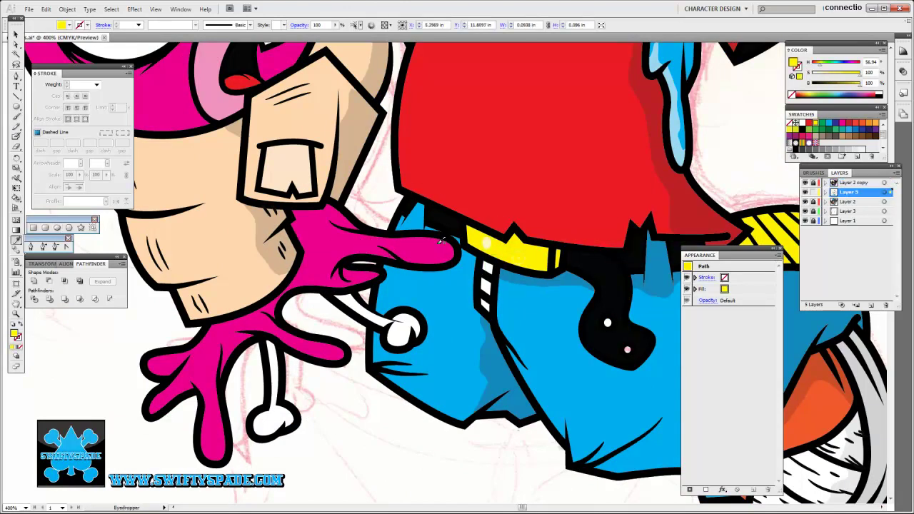
key("n")
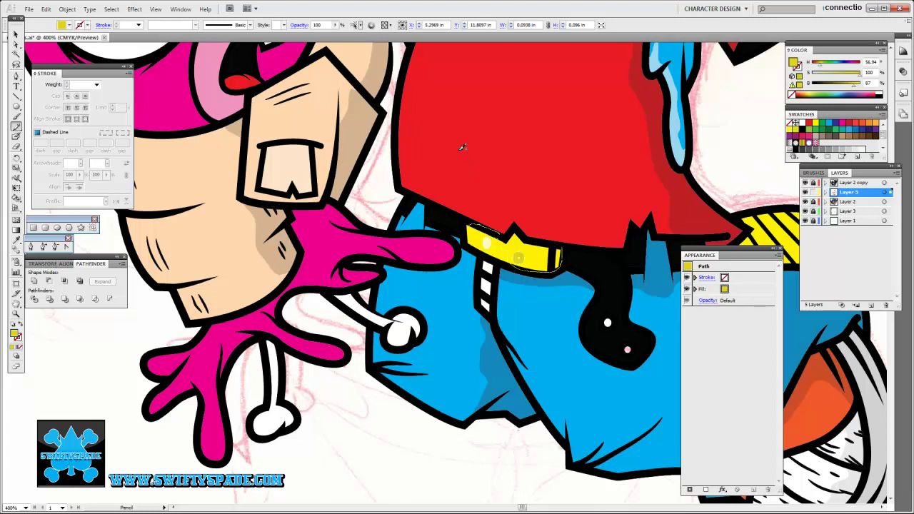
key("ctrl+shift+a")
Step: Zoom out and pan the view up to the head and cap
scroll(488, 166, "up", 2)
scroll(488, 166, "right", 4)
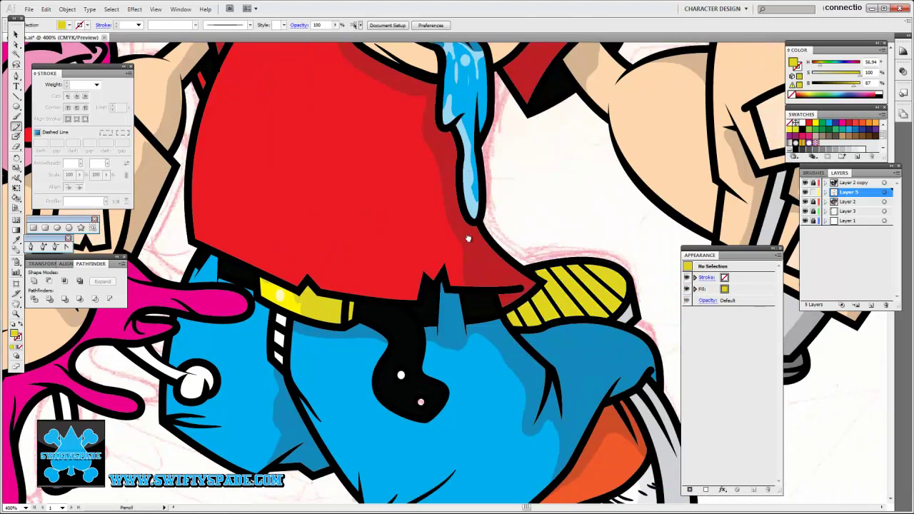
key("ctrl+minus")
key("ctrl+minus")
key("ctrl+minus")
left_click_drag(469, 235, 400, 418)
Step: Sample the feathers' grey and draw a light grey shading shape in the wing feathers
key("ctrl+plus")
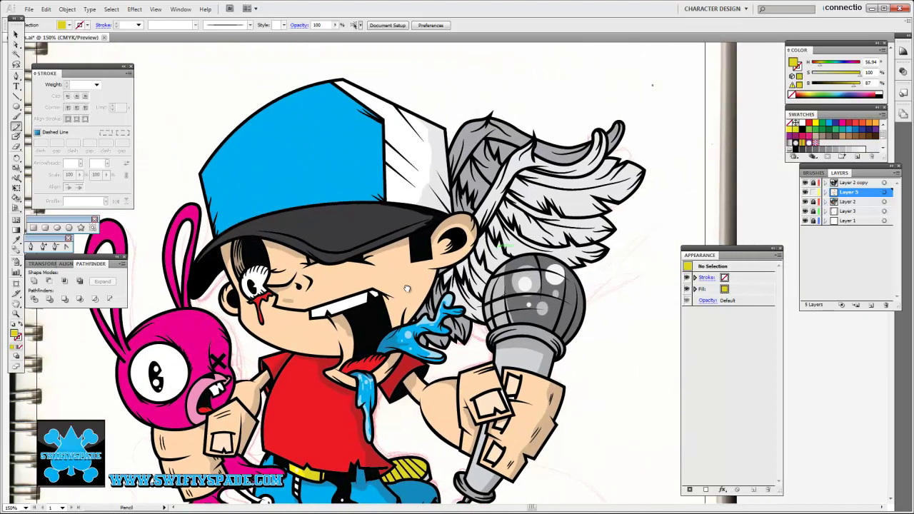
key("ctrl+plus")
scroll(429, 271, "up", 2)
key("i")
left_click(420, 238)
left_click(469, 229)
key("n")
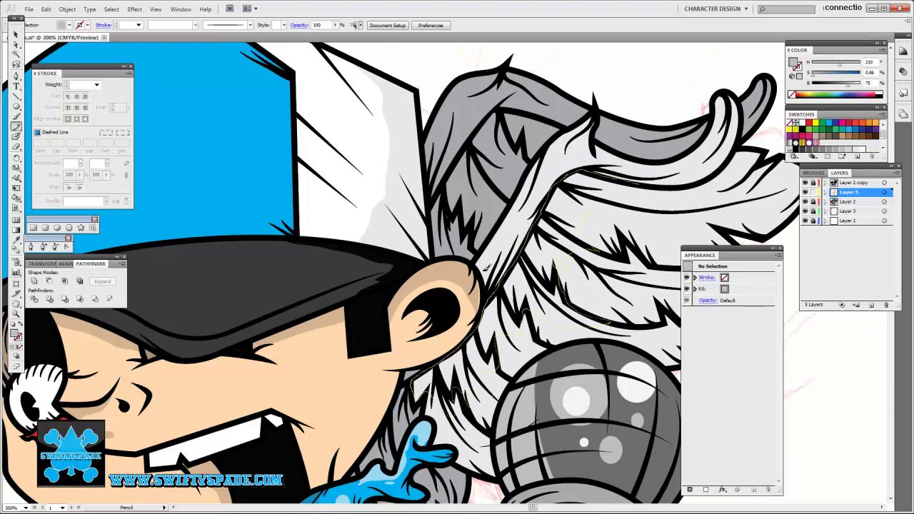
left_click_drag(541, 274, 525, 193)
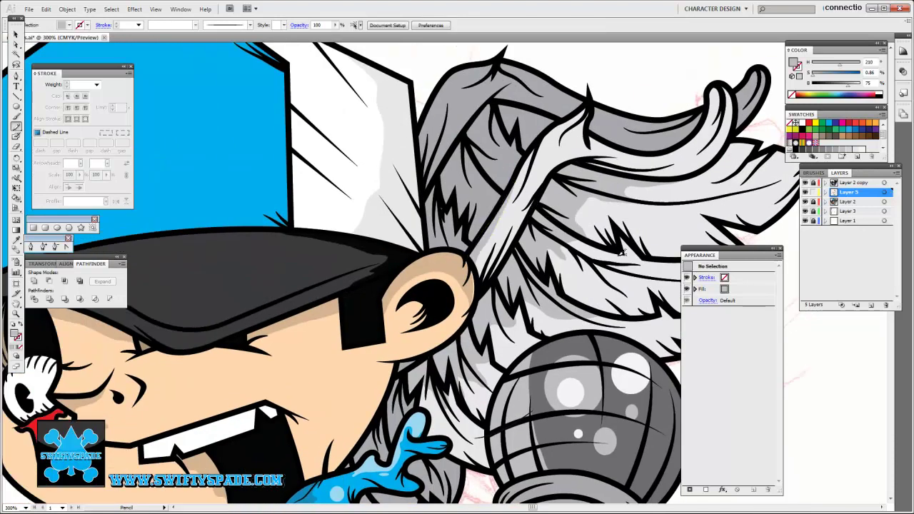
left_click_drag(652, 187, 577, 205)
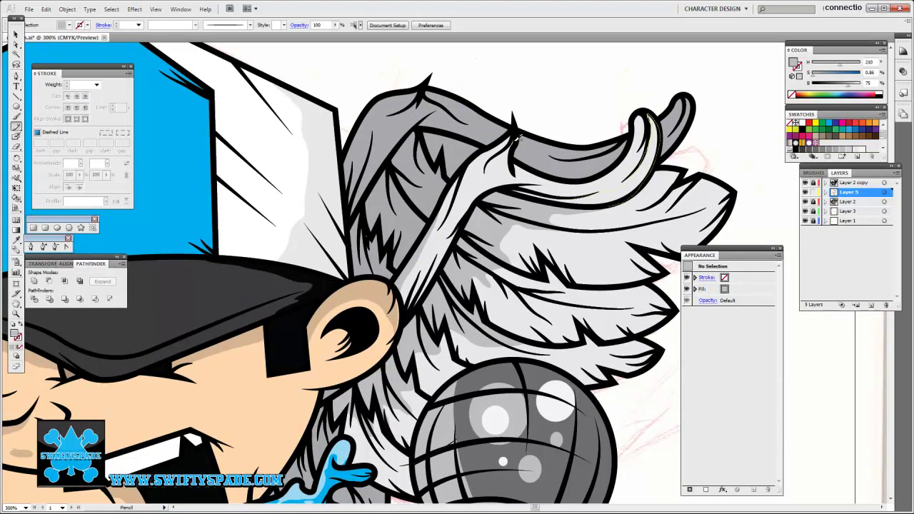
key("ctrl+minus")
key("ctrl+minus")
key("ctrl+minus")
key("ctrl+minus")
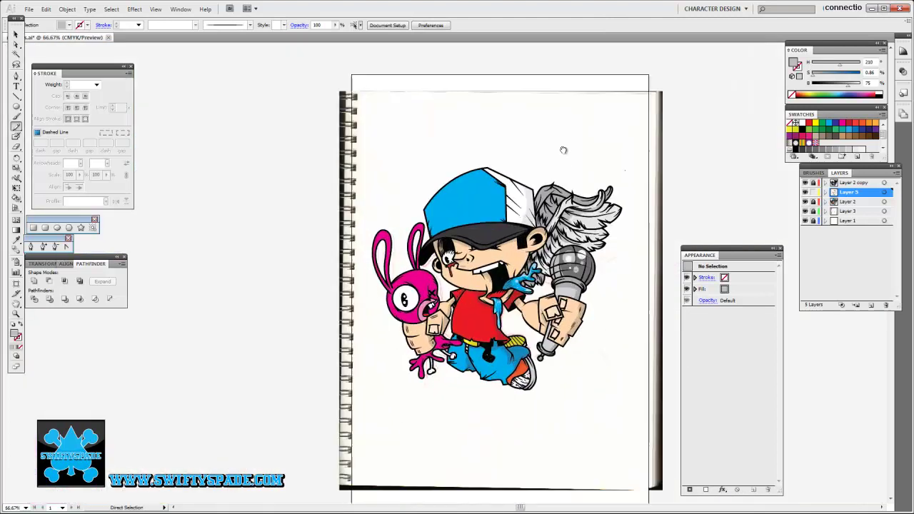
key("ctrl+plus")
key("ctrl+plus")
key("ctrl+plus")
Step: Sample the cap's blue and draw a darker blue shade on the cap
left_click(536, 218)
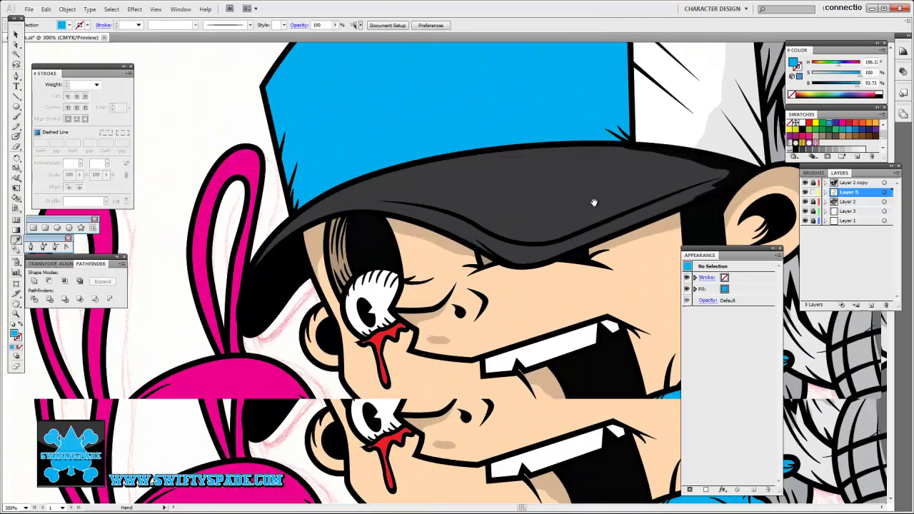
scroll(550, 236, "up", 3)
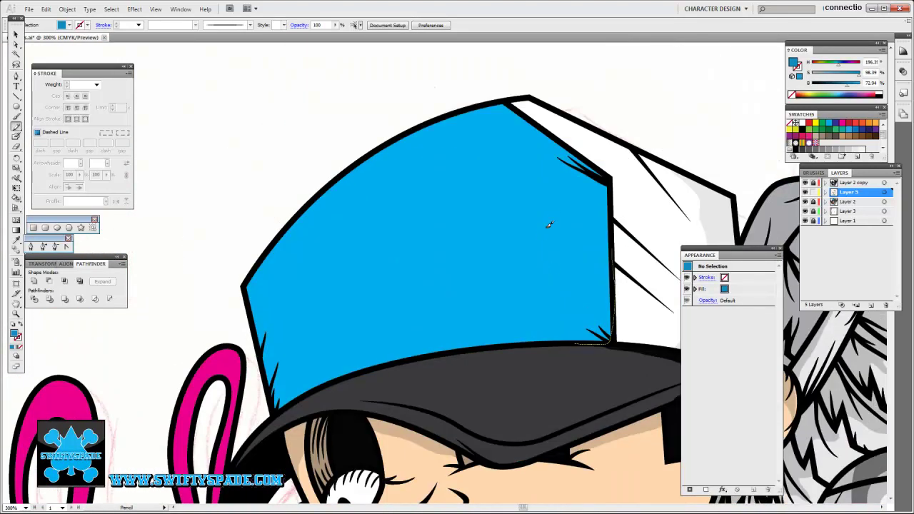
left_click_drag(562, 161, 562, 161)
left_click_drag(557, 215, 654, 118)
Step: Draw ten small ellipse dots across the cap's crown, then zoom out to the page
key("l")
left_click_drag(644, 181, 664, 202)
mouse_move(574, 70)
left_mouse_down()
mouse_move(584, 80)
mouse_move(527, 110)
left_mouse_up()
left_click_drag(562, 269, 570, 277)
left_click_drag(300, 230, 307, 238)
left_click_drag(320, 250, 327, 258)
left_click_drag(425, 274, 429, 278)
left_click_drag(351, 302, 359, 309)
left_click_drag(405, 155, 423, 173)
left_click_drag(393, 244, 401, 251)
left_click_drag(465, 241, 471, 248)
key("a")
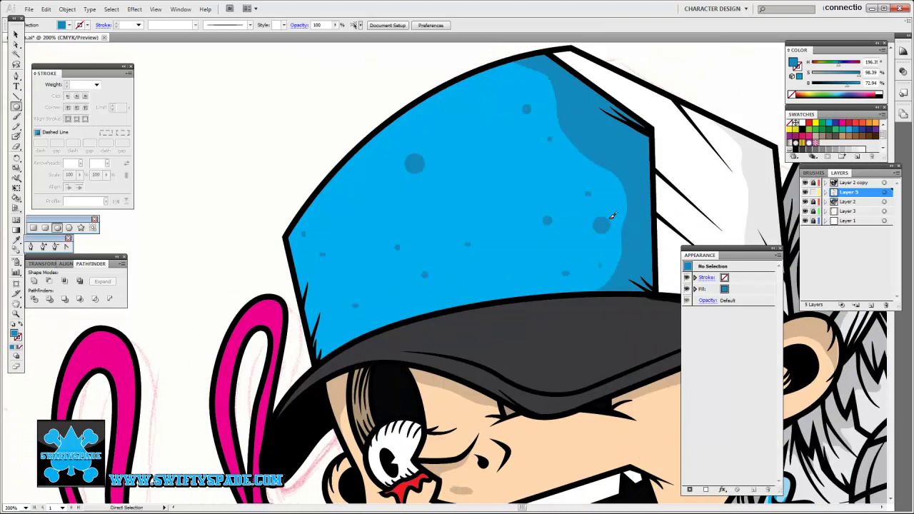
key("ctrl+0")
scroll(407, 194, "up", 4)
Step: Sample the bunny's pink and draw a darker pink shade on its hand
key("i")
left_click(600, 214)
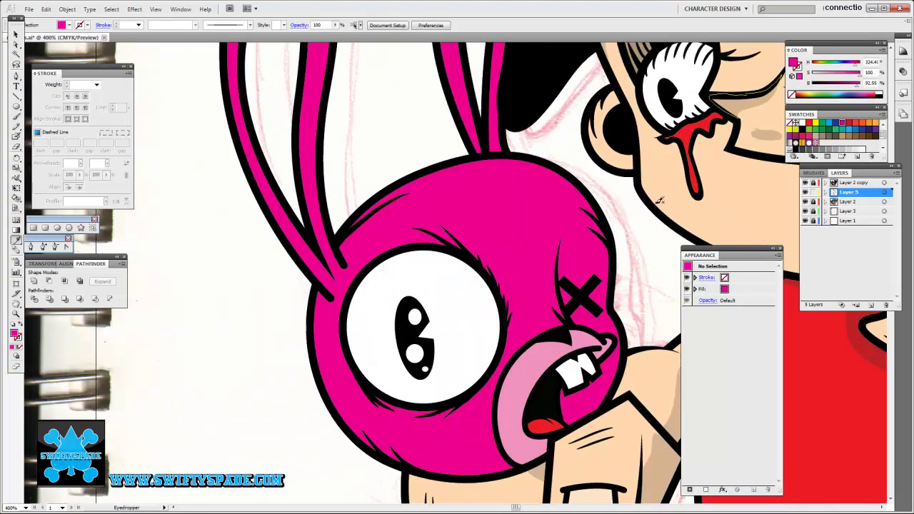
left_click_drag(432, 309, 450, 287)
key("n")
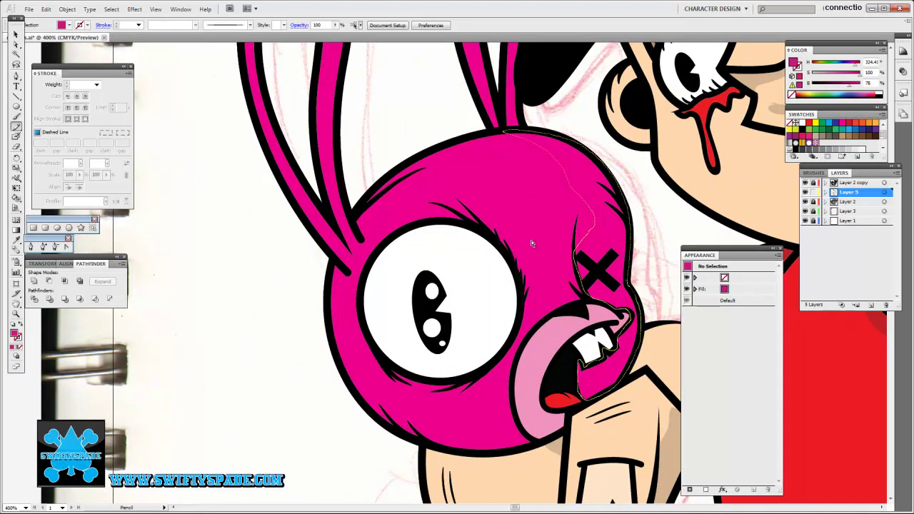
scroll(531, 243, "down", 5)
scroll(495, 302, "right", 3)
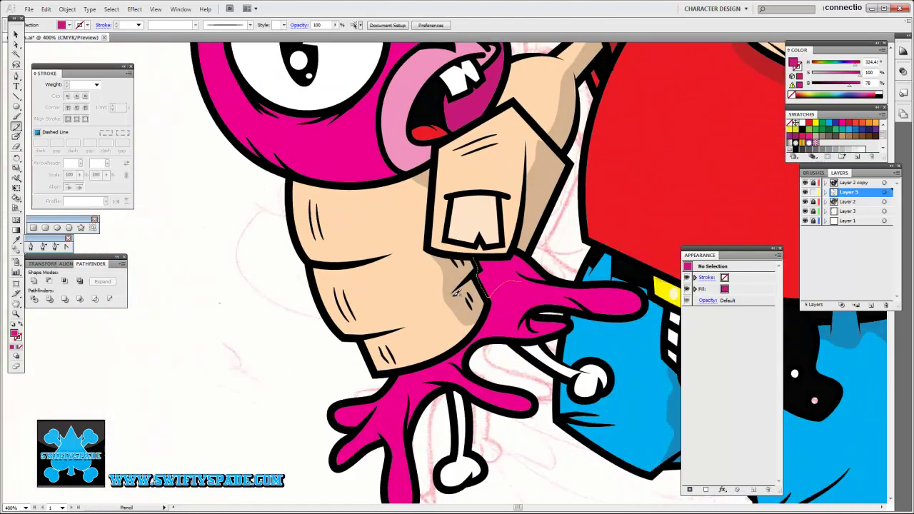
mouse_move(457, 292)
left_mouse_down()
mouse_move(514, 275)
mouse_move(471, 272)
left_mouse_up()
Step: Draw a second darker pink shade on the bunny's hand
scroll(500, 279, "down", 1)
scroll(500, 279, "right", 1)
scroll(500, 279, "down", 2)
scroll(500, 279, "left", 2)
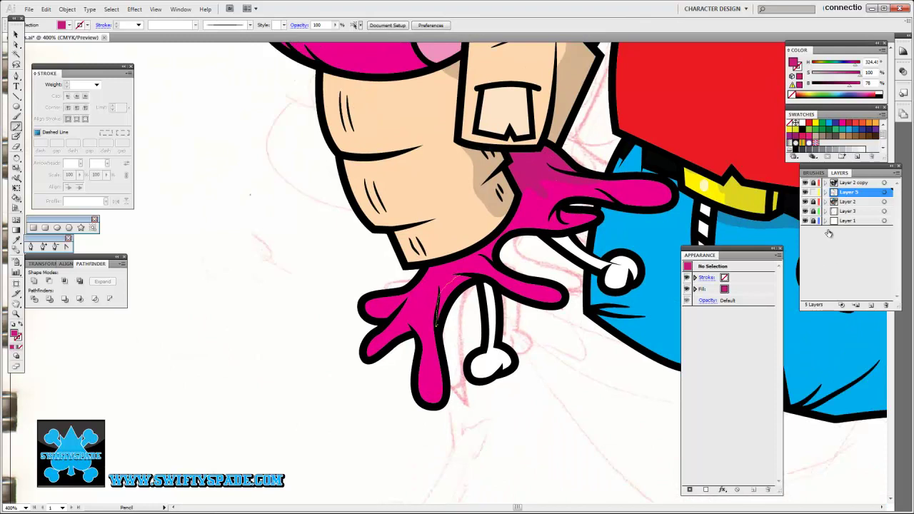
scroll(538, 178, "right", 1)
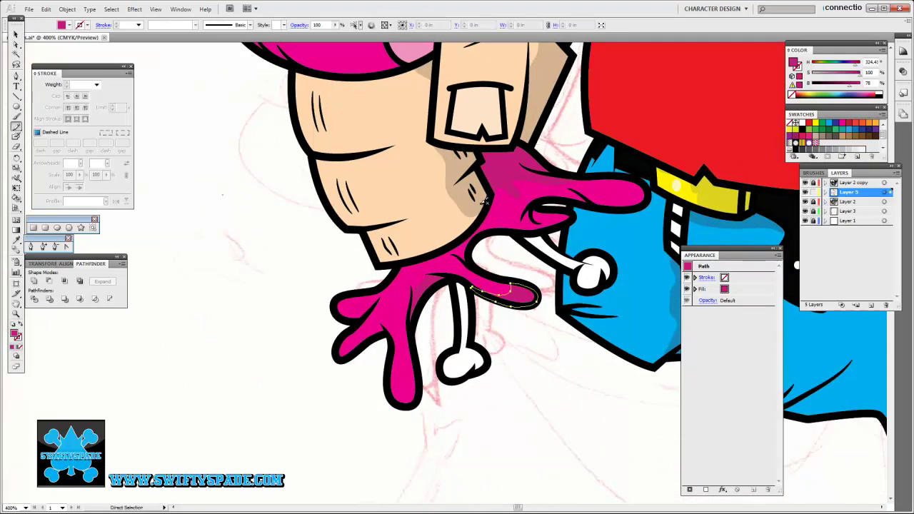
scroll(470, 277, "up", 2)
scroll(470, 277, "right", 2)
left_click_drag(510, 255, 510, 255)
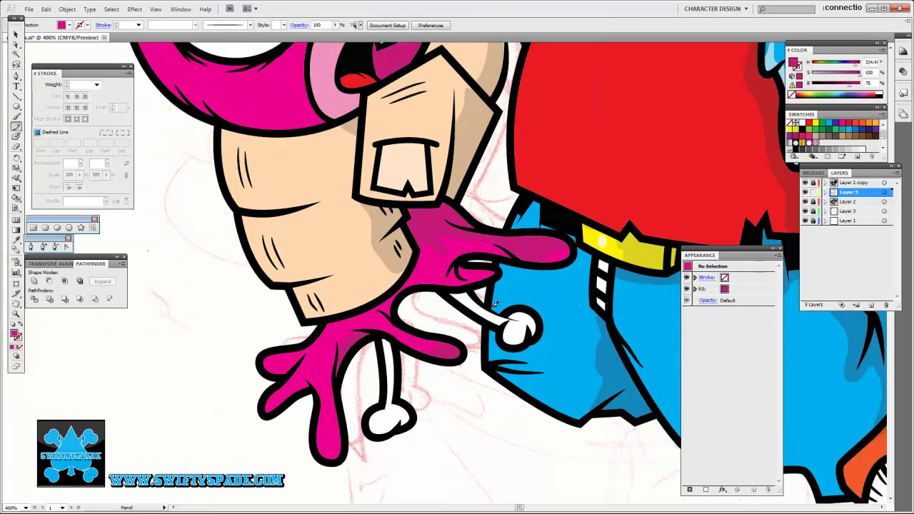
scroll(510, 255, "down", 2)
scroll(510, 255, "left", 5)
Step: Sample a lighter pink fill from the artwork and pan across the bunny
key("i")
left_click(492, 275)
scroll(491, 275, "left", 3)
key("n")
scroll(488, 247, "up", 10)
scroll(488, 246, "left", 3)
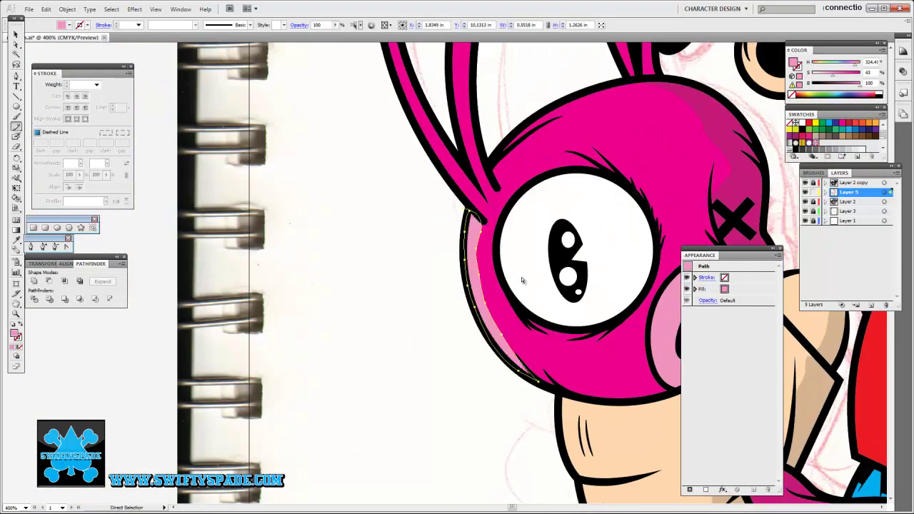
scroll(529, 265, "up", 6)
scroll(528, 264, "left", 3)
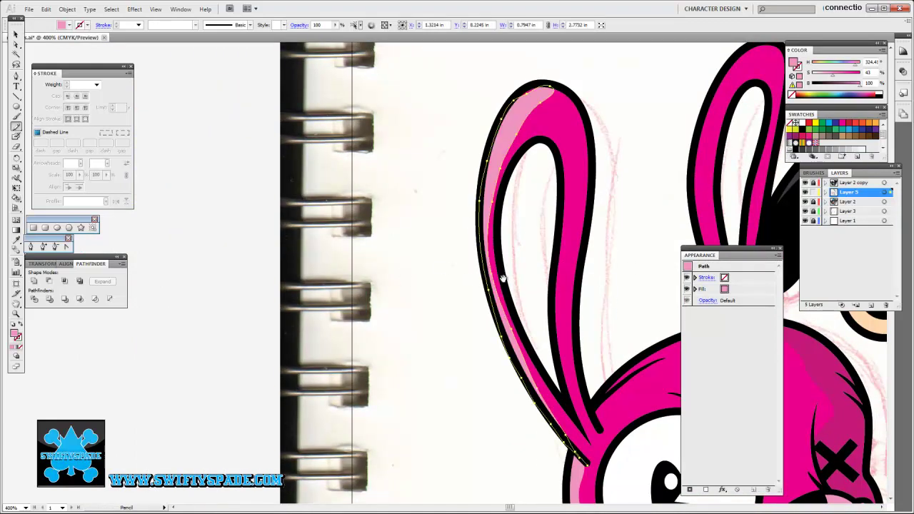
scroll(511, 261, "up", 3)
scroll(450, 272, "right", 6)
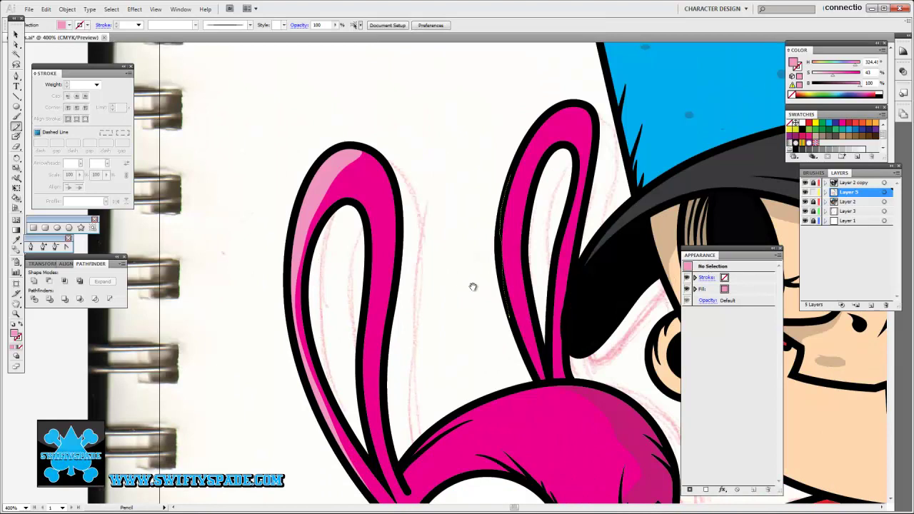
scroll(405, 228, "down", 3)
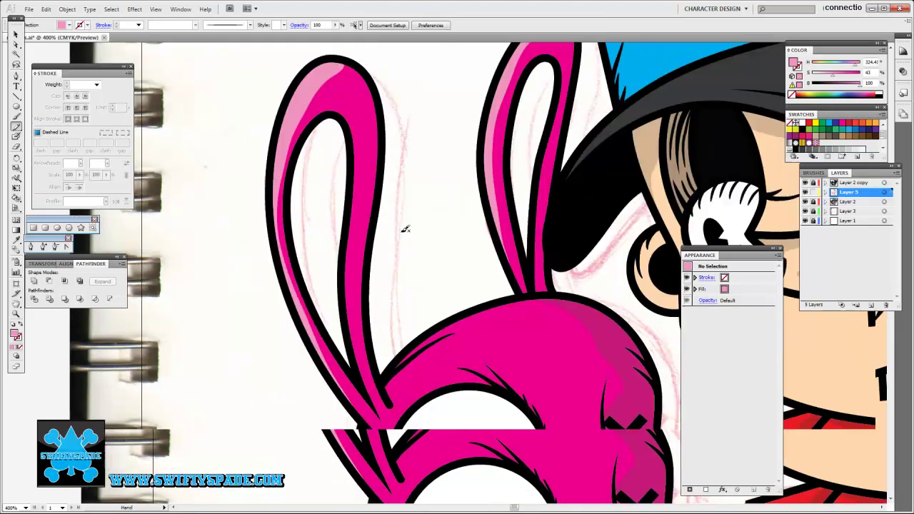
scroll(373, 224, "down", 2)
scroll(351, 252, "up", 3)
scroll(352, 251, "left", 2)
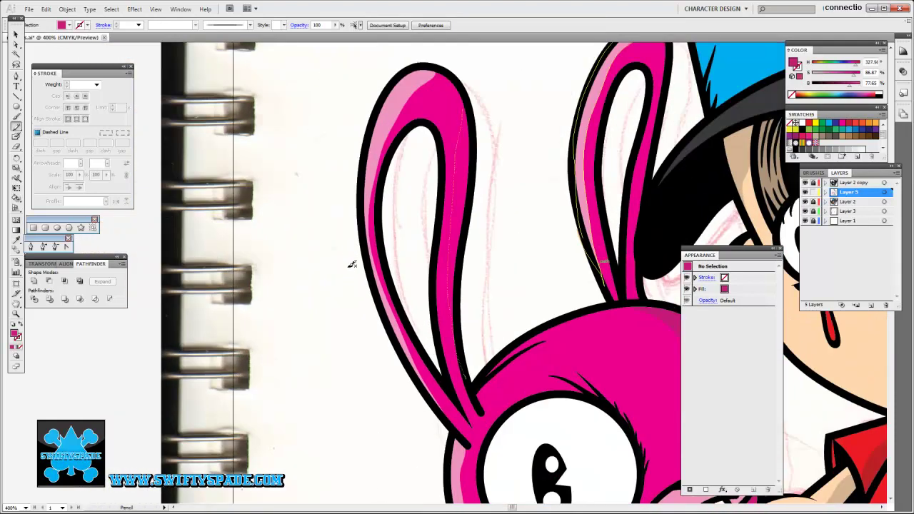
scroll(355, 275, "up", 3)
scroll(354, 275, "right", 3)
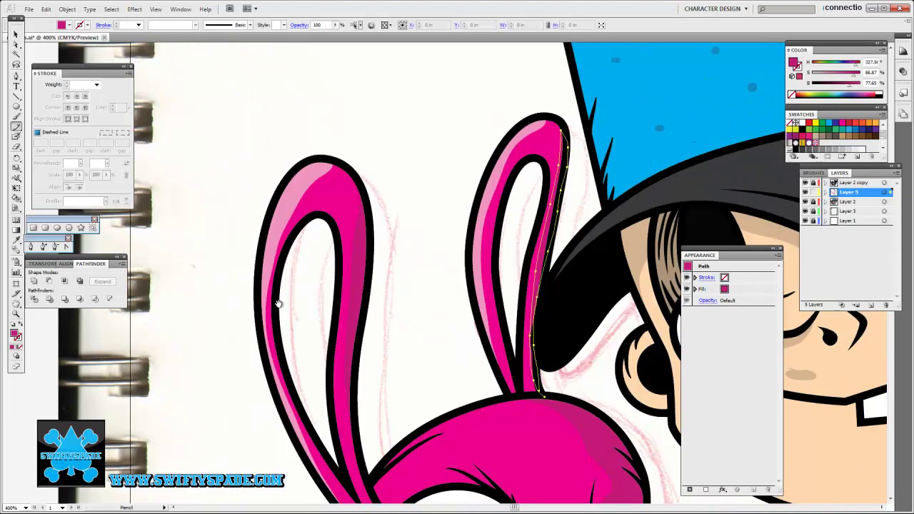
scroll(392, 279, "down", 5)
Step: Resample the light pink from the bunny for further freehand highlight strokes
key("i")
scroll(408, 224, "down", 2)
scroll(408, 224, "right", 1)
left_click(373, 270)
key("n")
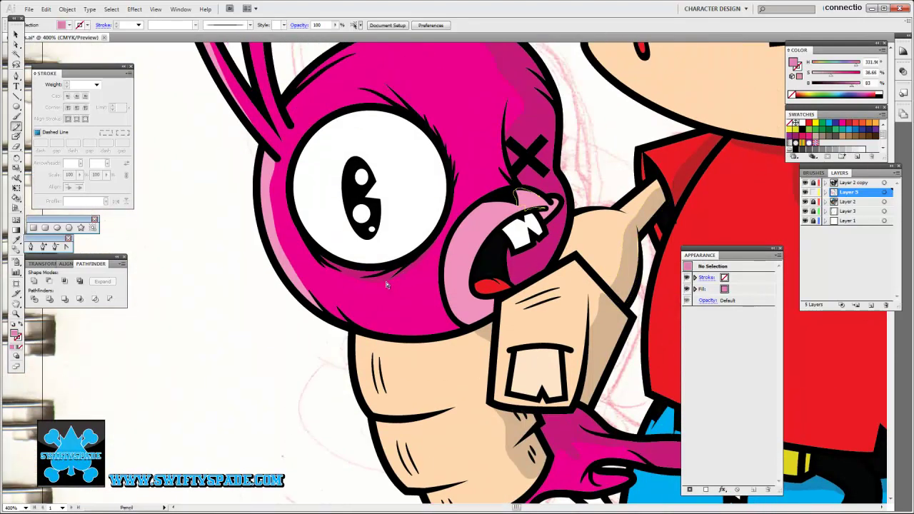
scroll(413, 259, "down", 4)
Step: Sample a colour from the artwork and deselect the freshly drawn stroke
scroll(462, 248, "right", 2)
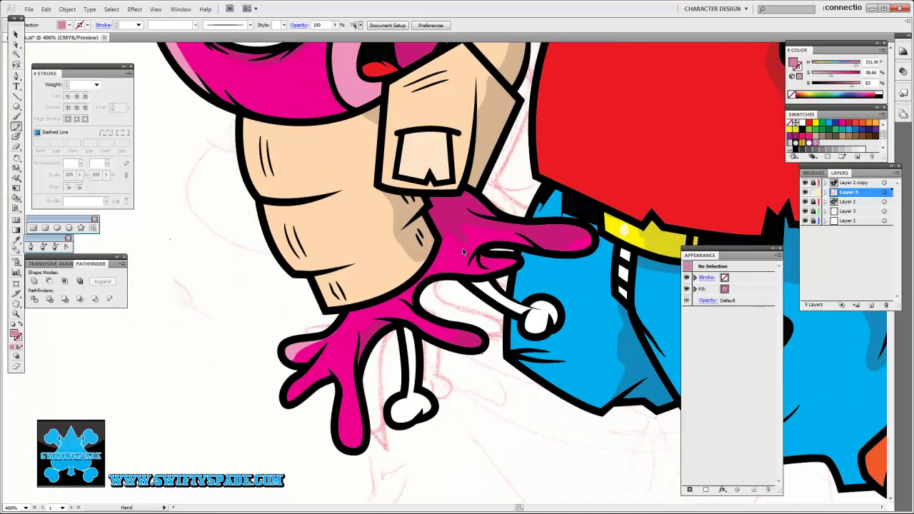
key("i")
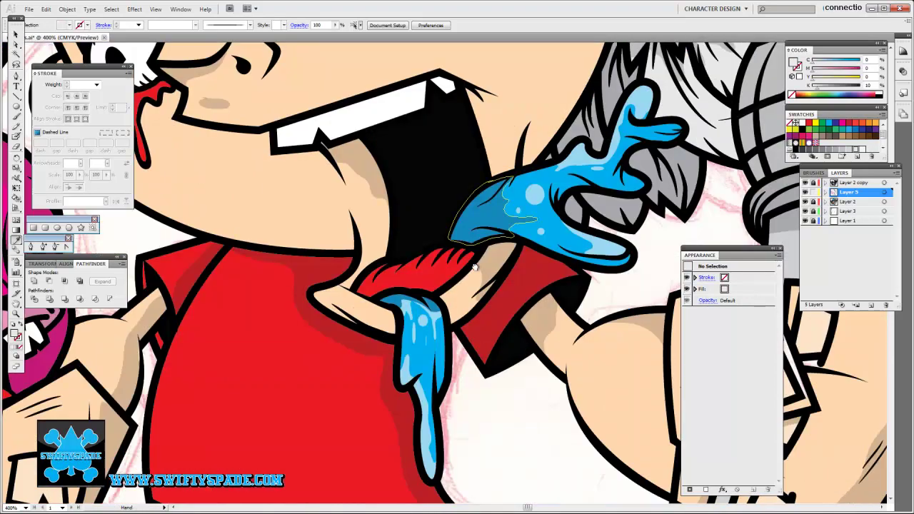
key("n")
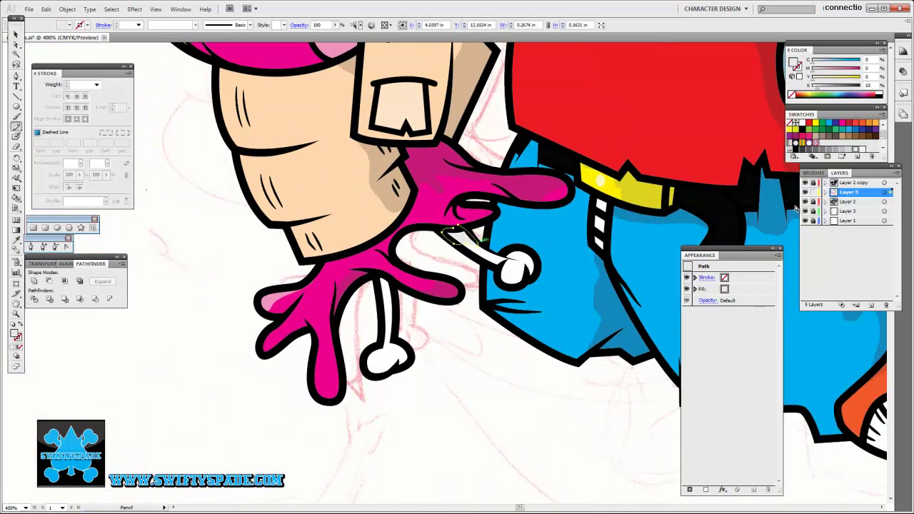
left_click(780, 211, "ctrl")
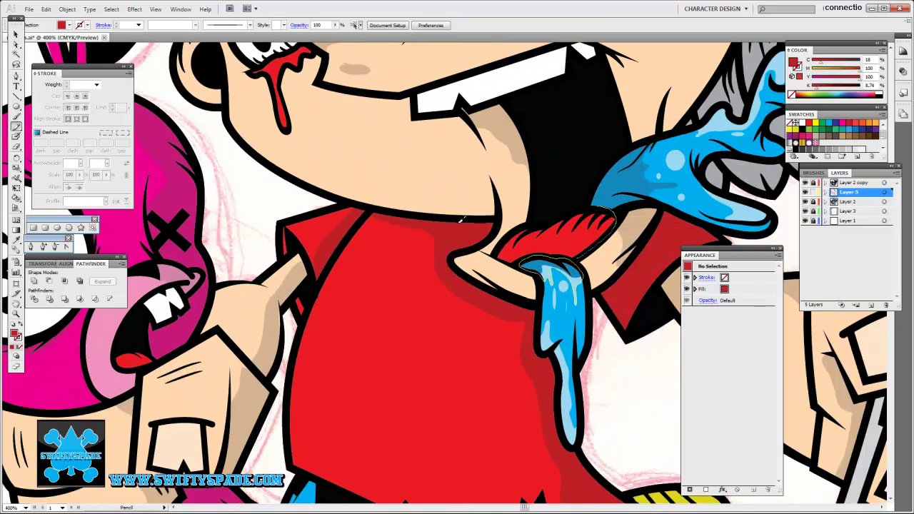
Step: Show the Color panel in HSB and draw a small pale pink highlight ellipse on the tongue
key("i")
left_click(884, 44)
left_click(463, 118)
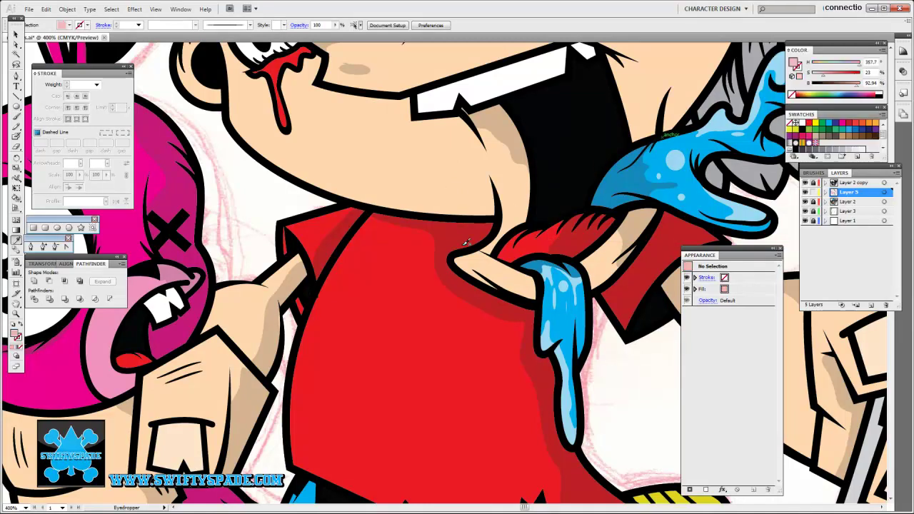
key("l")
key("ctrl+shift+a")
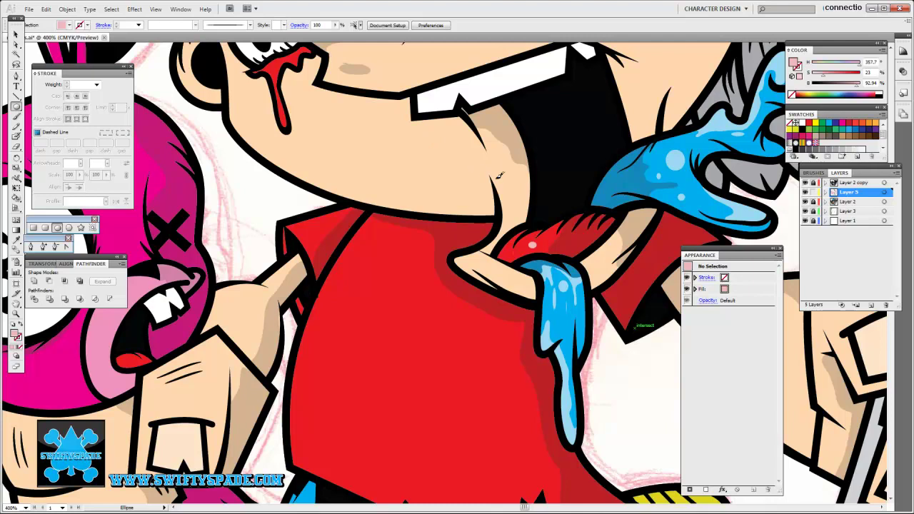
Step: Zoom out to 100% and select all of Layer 2's artwork with its original colours
key("ctrl+minus")
key("ctrl+minus")
key("ctrl+minus")
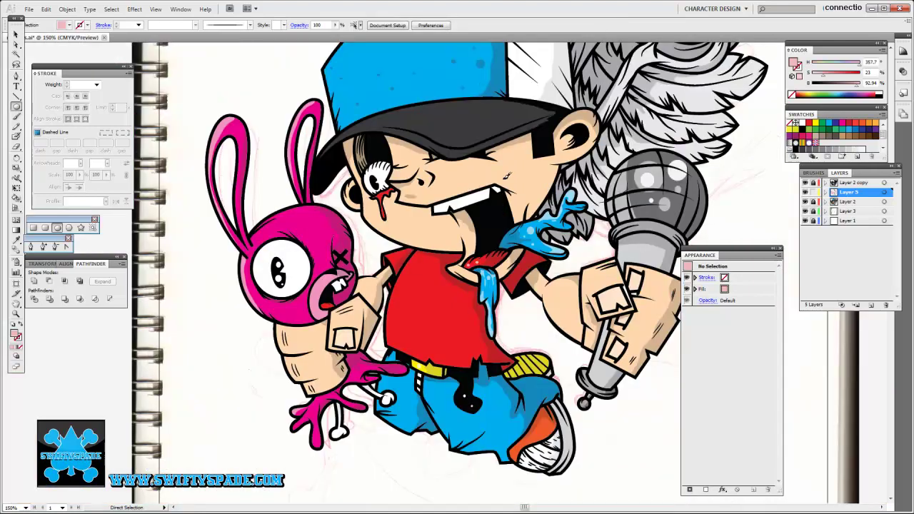
key("ctrl+minus")
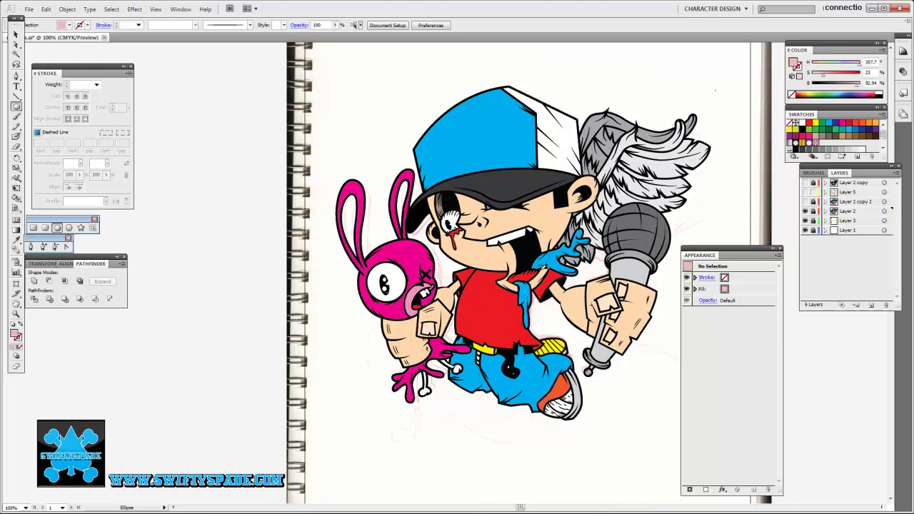
left_click(884, 211)
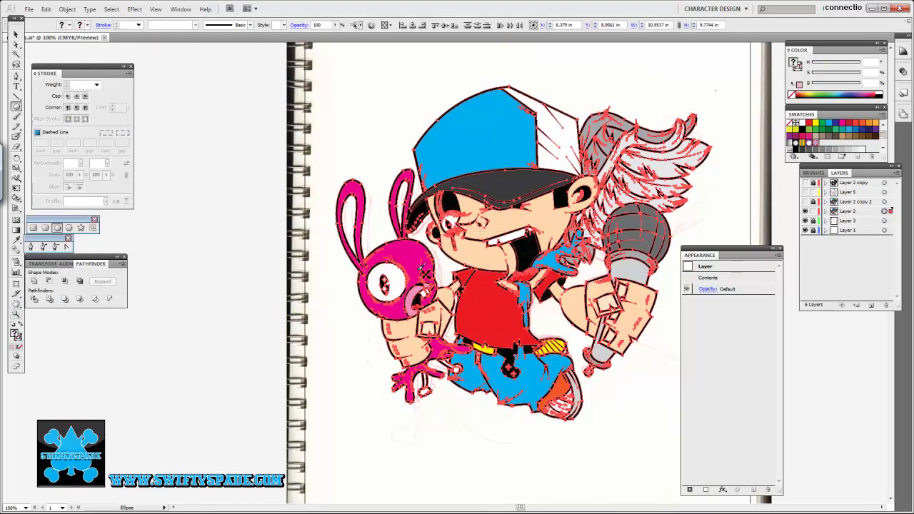
key("period")
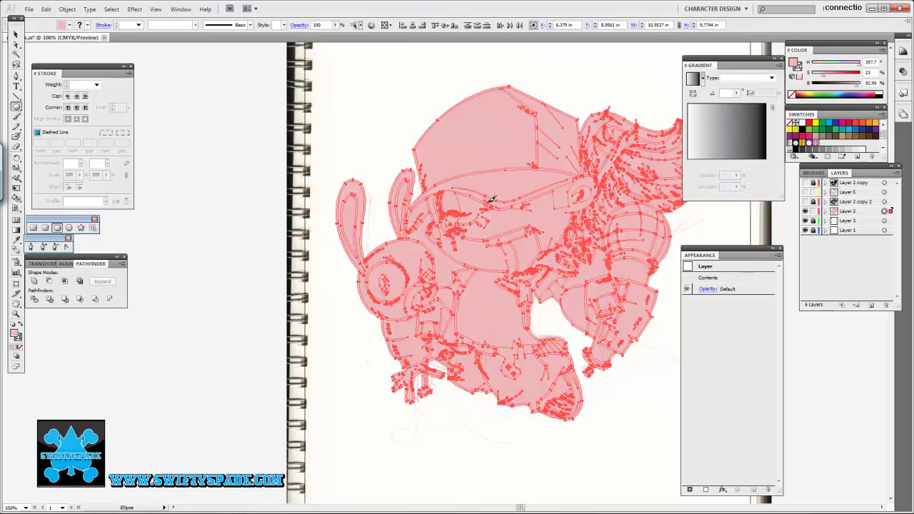
key("comma")
key("ctrl+z")
key("ctrl+z")
Step: Expand the selected artwork twice with Object > Expand
left_click(67, 9)
left_click(82, 117)
left_click(504, 228)
left_click(67, 9)
left_click(82, 116)
left_click(503, 228)
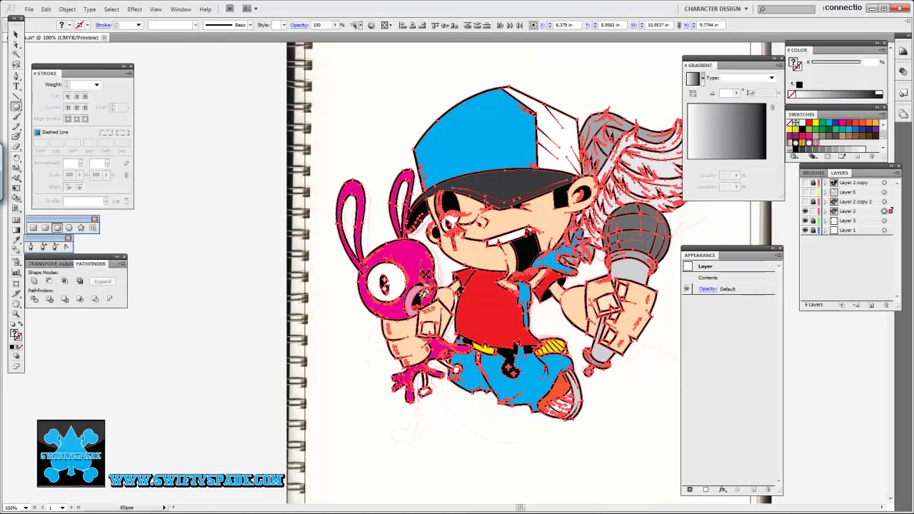
Step: Reselect all the artwork, make it a Live Paint group and expand it
left_click(397, 285)
key("ctrl+z")
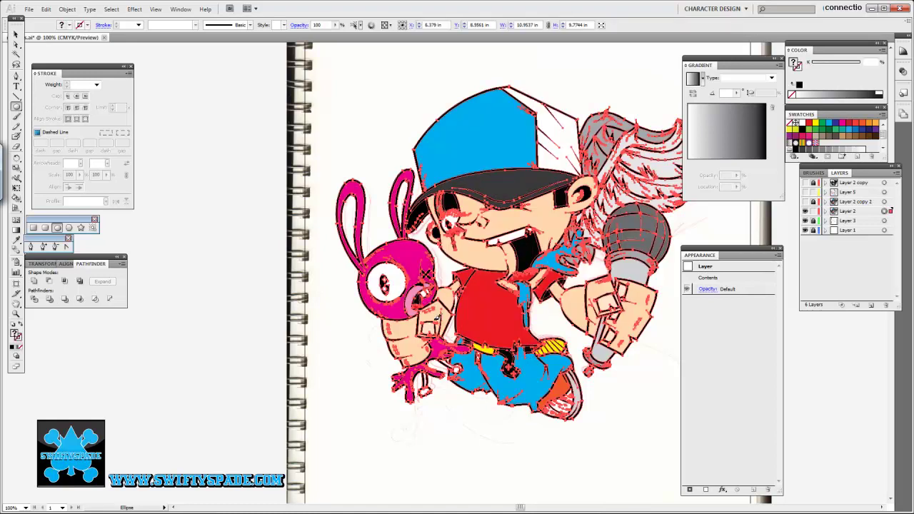
key("ctrl+shift+a")
key("ctrl+a")
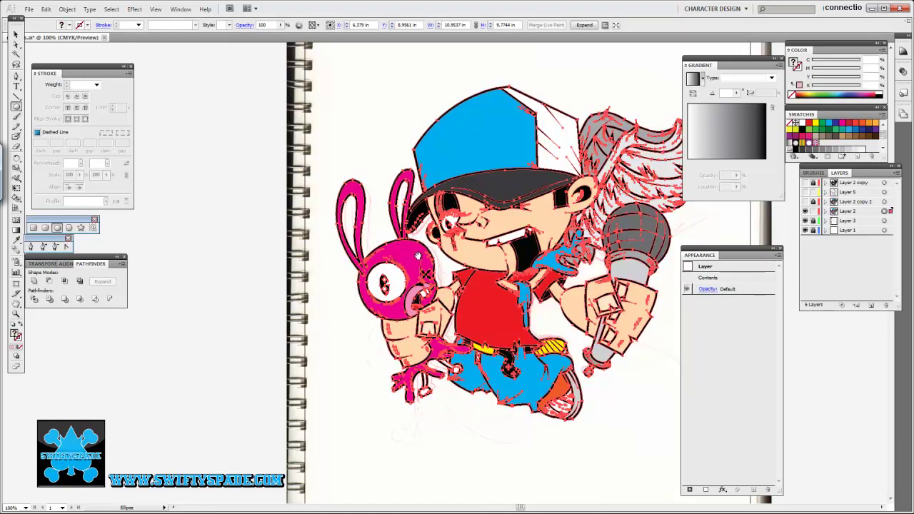
key("ctrl+alt+x")
key("alt+o")
key("Return")
key("Return")
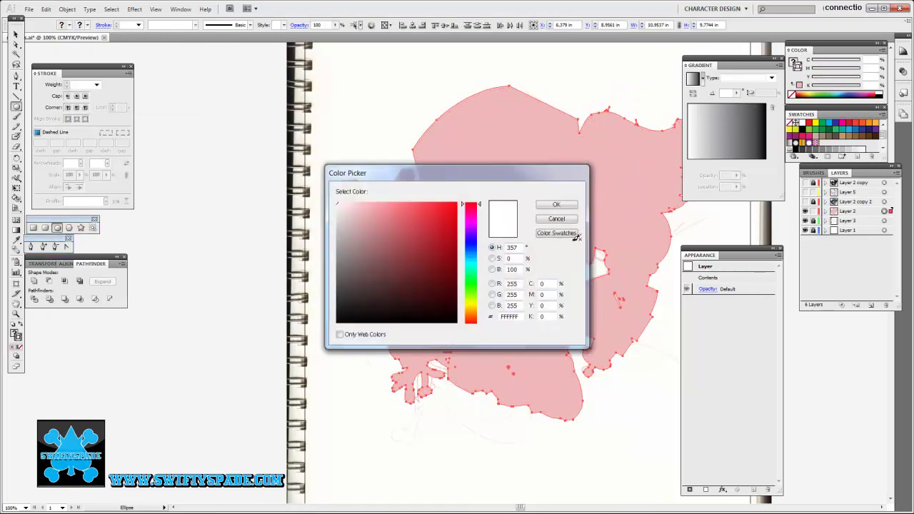
Step: Set the stroke weight to 4 pt and add a new layer above Layer 1
type("4")
key("Return")
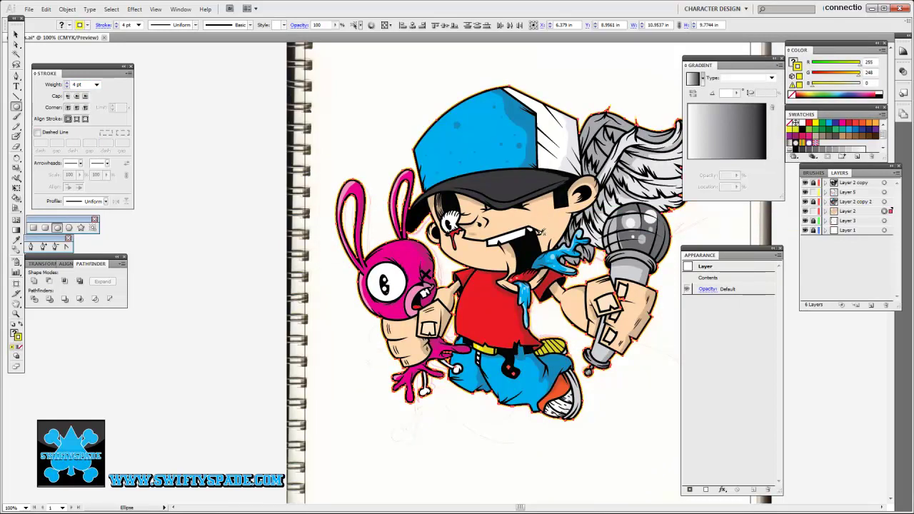
key("ctrl+l")
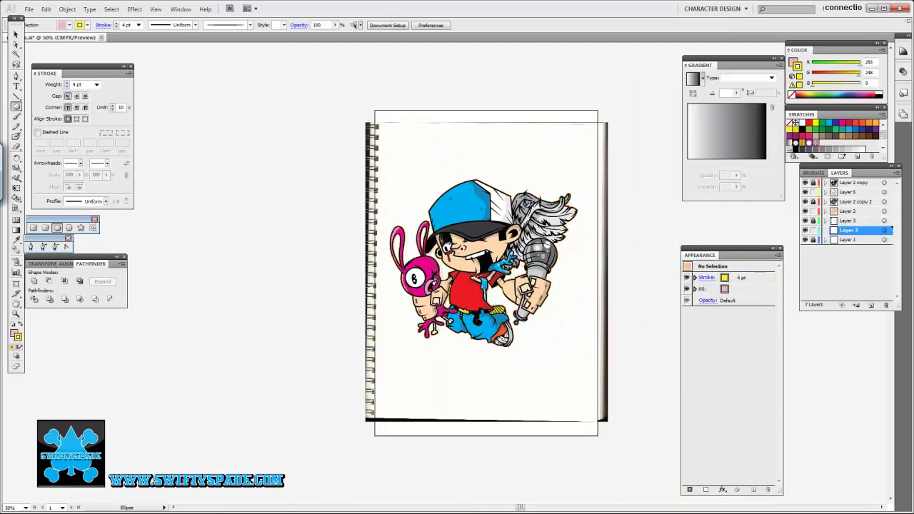
Step: Draw a stroke-less rectangle filled #000000 covering the whole artboard
key("slash")
double_click(14, 334)
type("000000")
key("Return")
left_click_drag(367, 125, 615, 404)
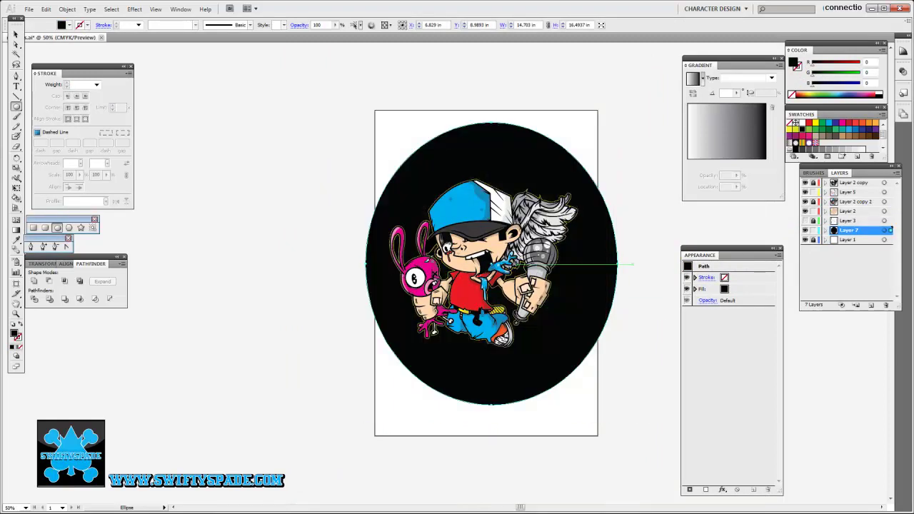
key("Delete")
key("m")
left_click_drag(376, 135, 600, 416)
Step: Make the character's outline white and preview the artwork without panels
key("ctrl+1")
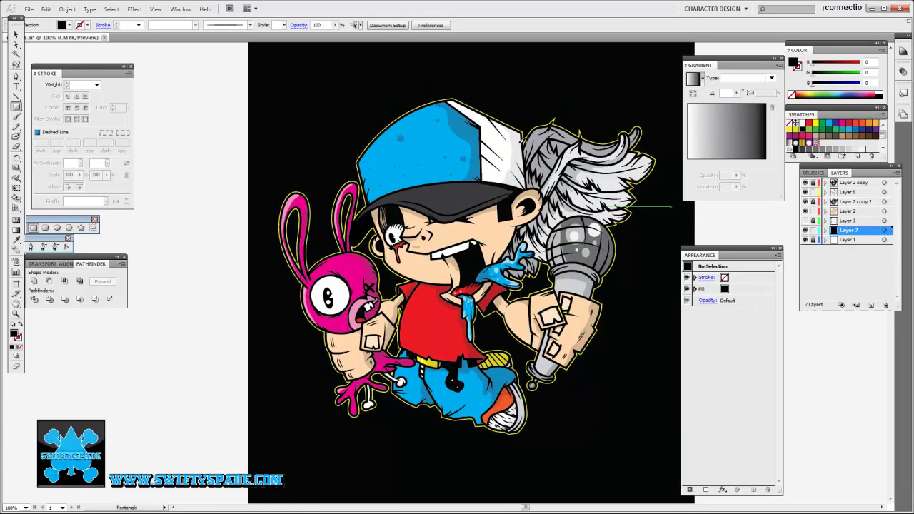
left_click(515, 203)
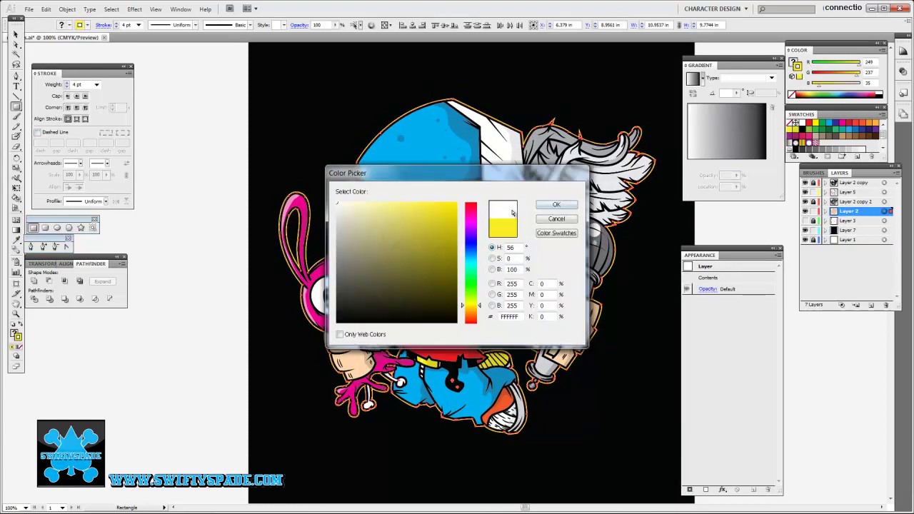
left_click(555, 206)
key("ctrl+shift+a")
key("Tab")
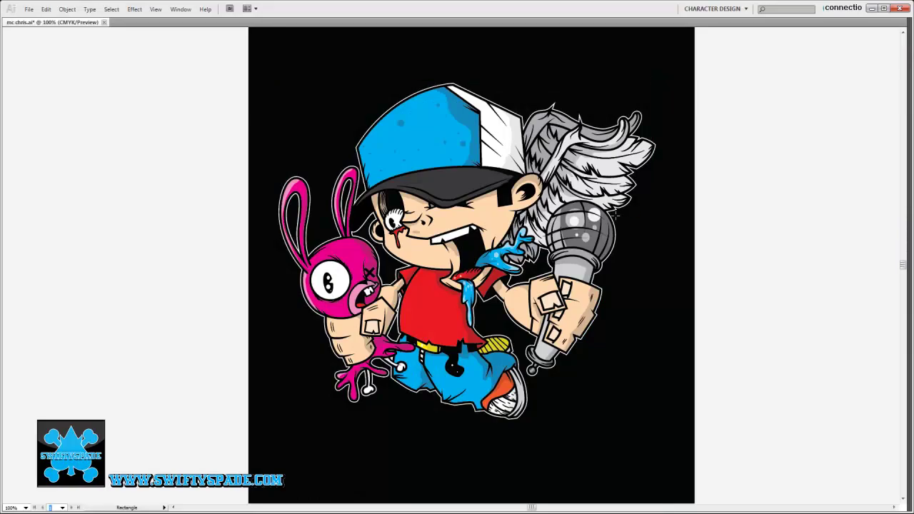
Step: Draw a grey shading shape under the lashes of the upper eye
key("Tab")
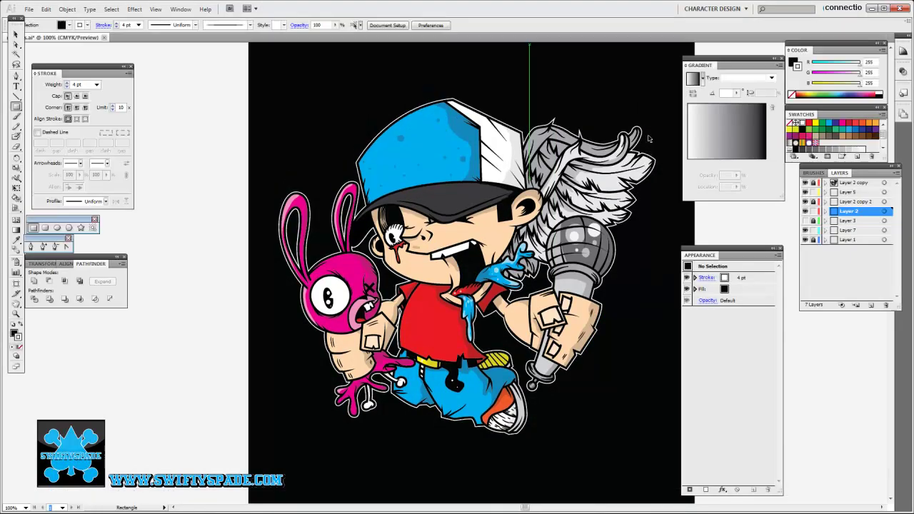
key("ctrl+plus")
key("ctrl+plus")
key("ctrl+plus")
left_click_drag(347, 143, 557, 243)
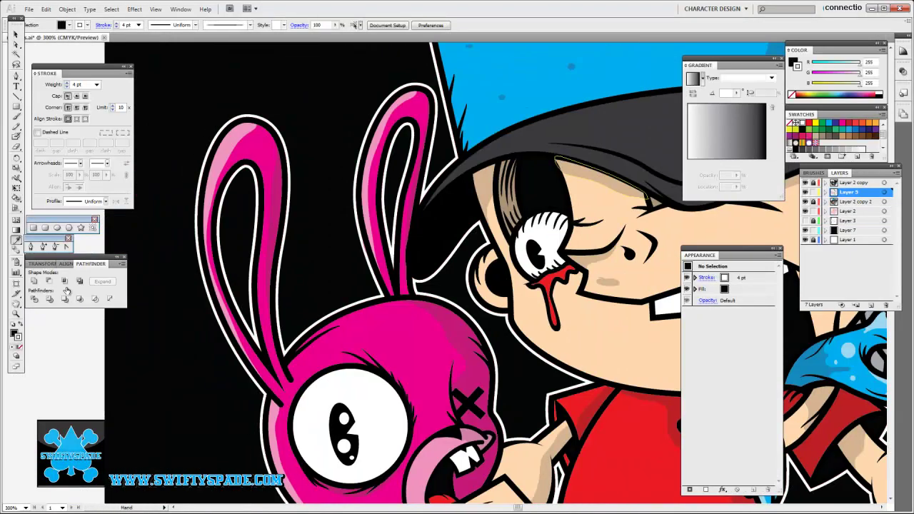
key("ctrl+plus")
key("ctrl+plus")
key("ctrl+plus")
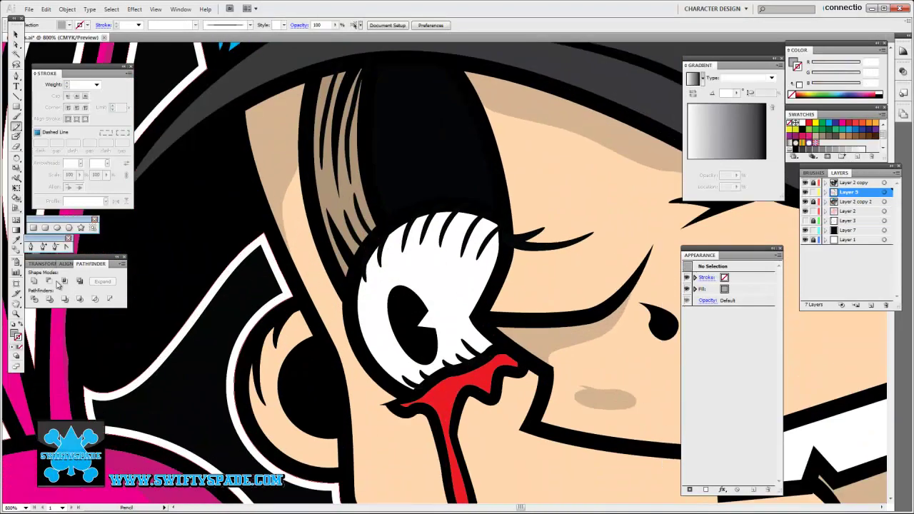
left_click(405, 222)
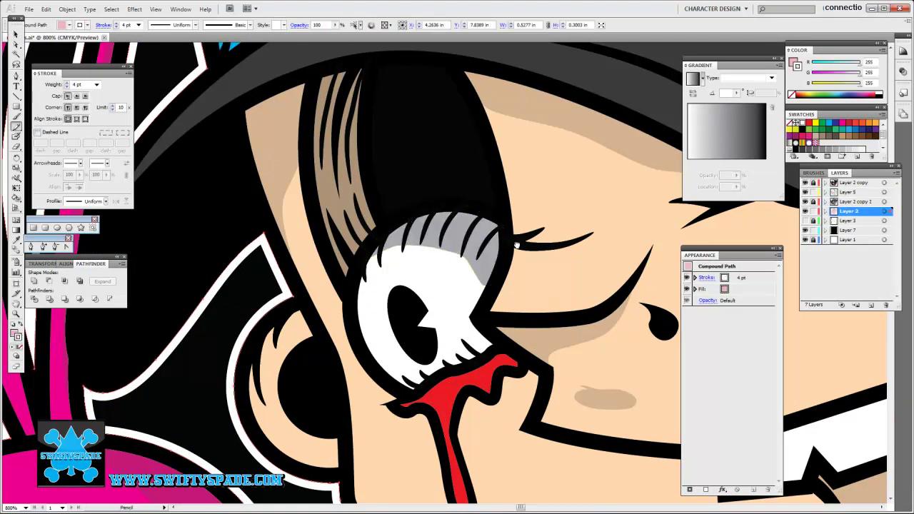
left_click_drag(430, 227, 404, 166)
left_click_drag(428, 249, 422, 258)
key("i")
left_click(457, 295)
key("ctrl+shift+a")
key("n")
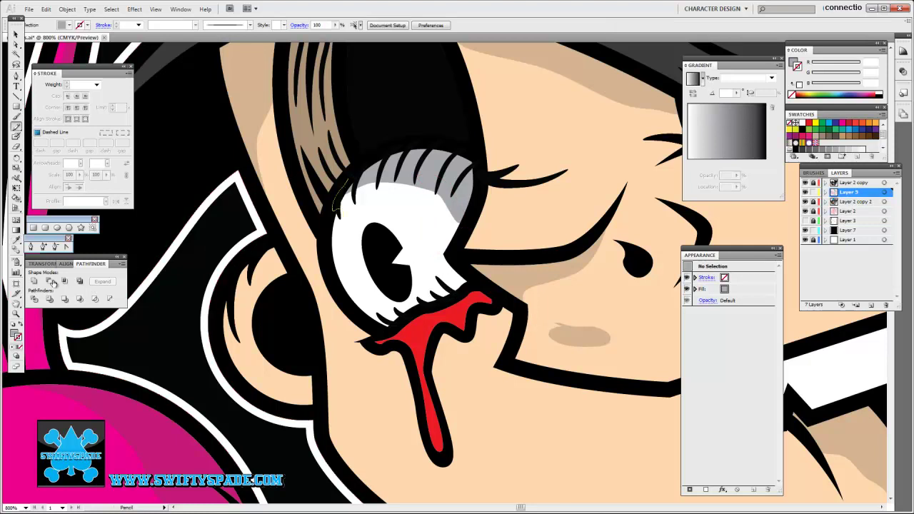
Step: Draw a red shading line along the top of the drip, bring it forward, and zoom out
key("v")
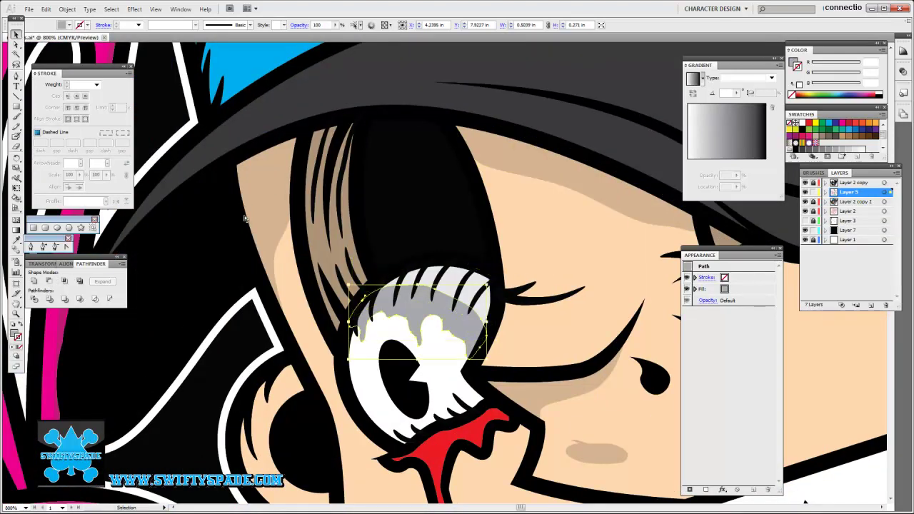
left_click(449, 250)
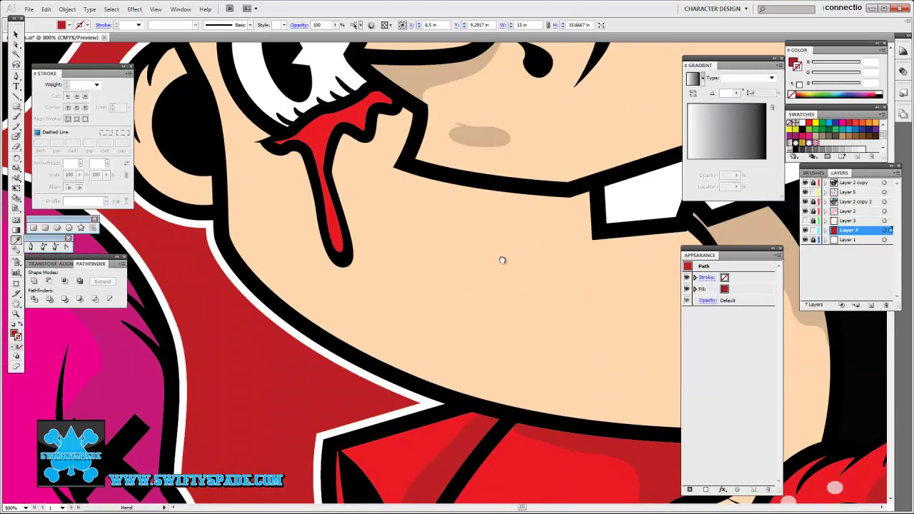
key("n")
left_click_drag(327, 205, 450, 169)
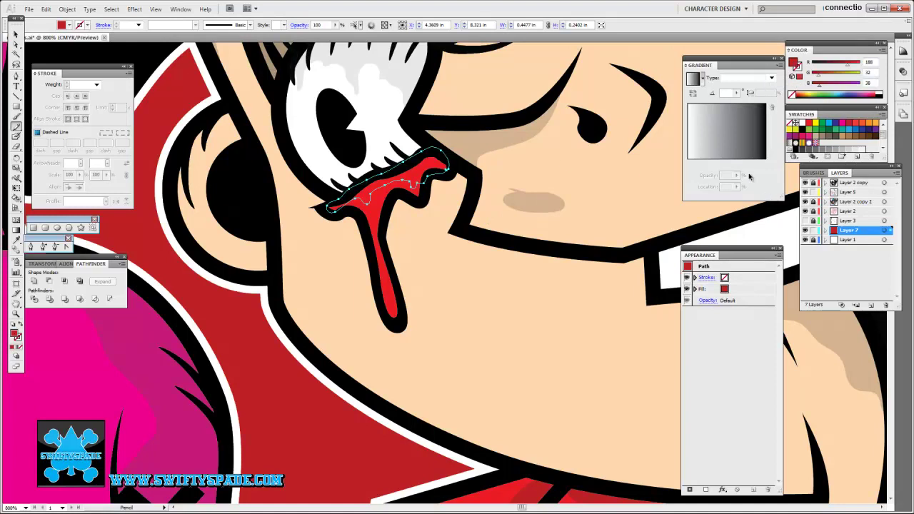
key("ctrl+]")
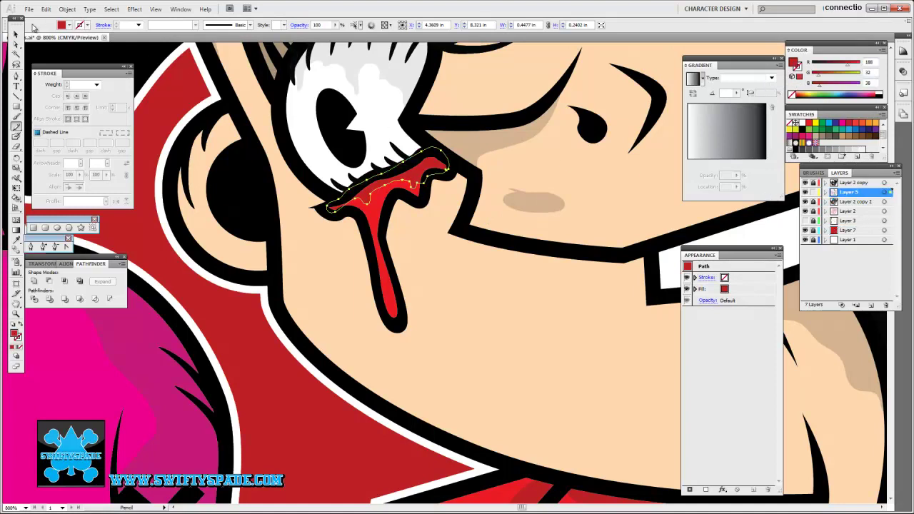
key("ctrl+shift+a")
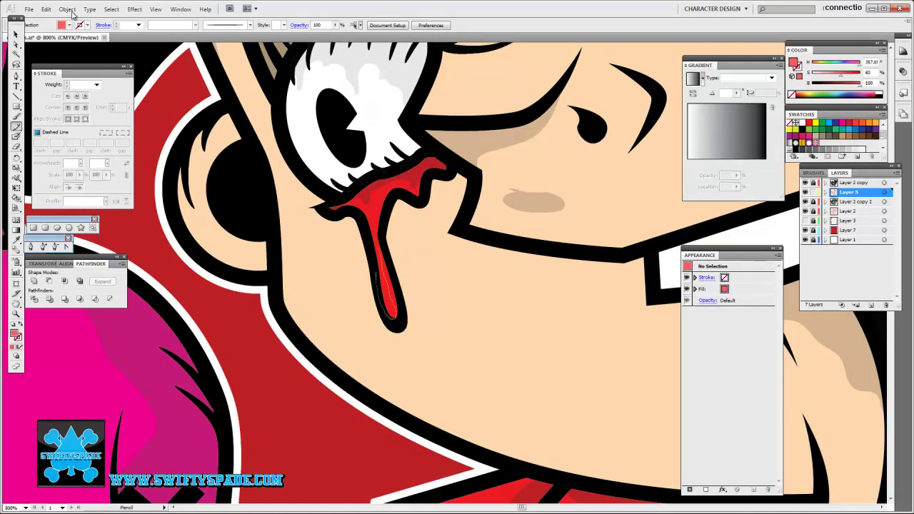
key("ctrl+minus")
key("ctrl+minus")
key("ctrl+minus")
key("ctrl+minus")
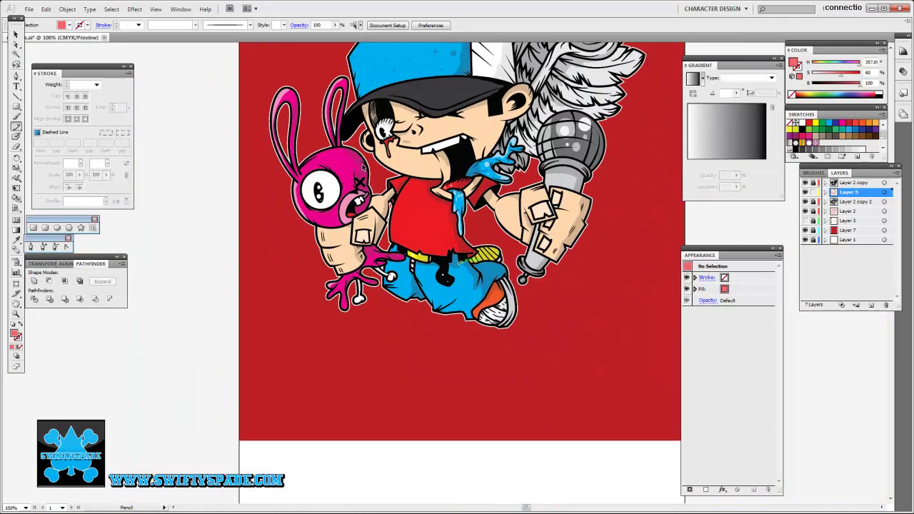
Step: Fill the unlocked background rectangle black again and save the document
key("ctrl+alt+2")
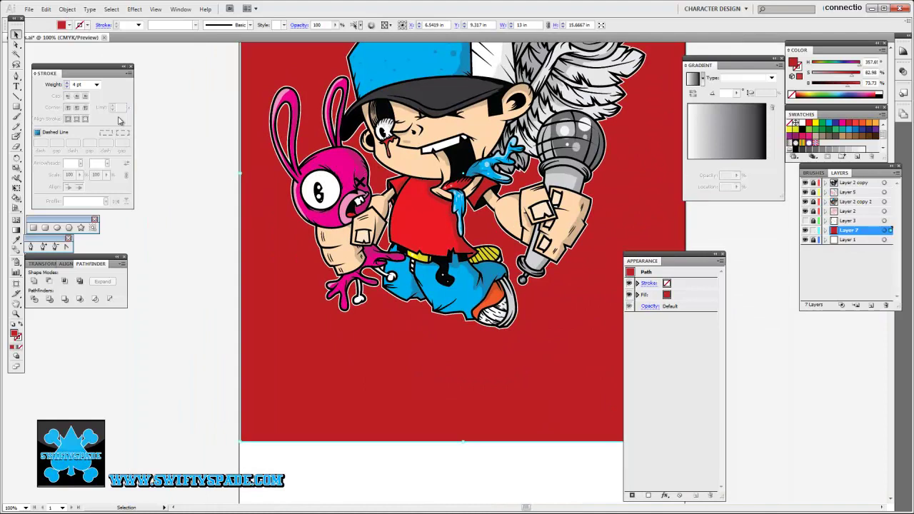
key("Tab")
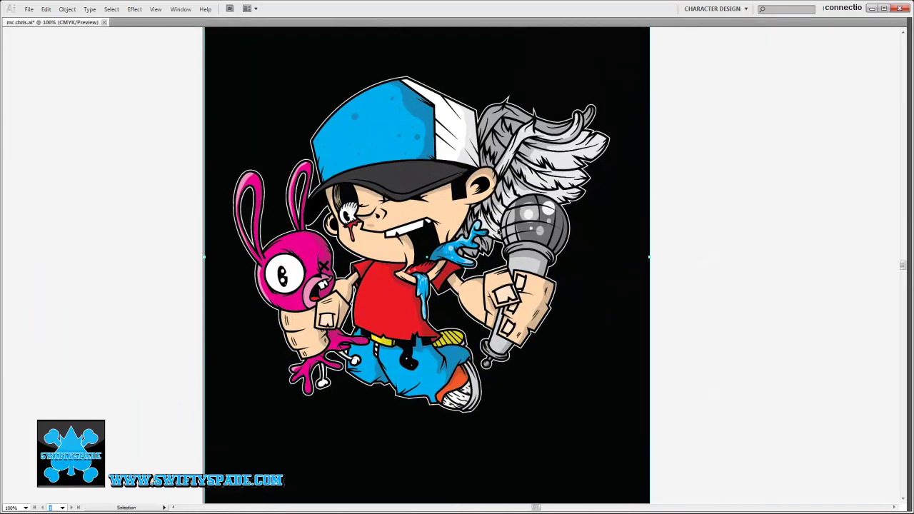
key("ctrl+s")
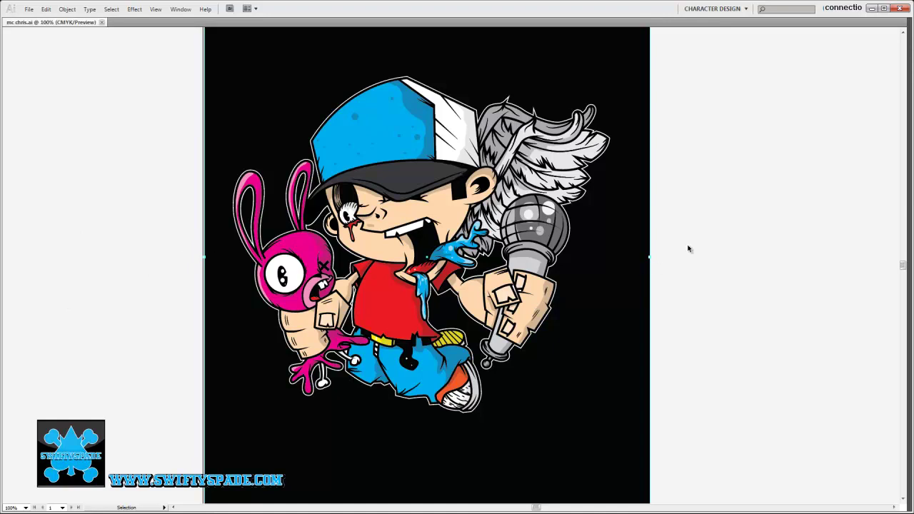
key("Tab")
Step: Make Layer 5 active and bring the bunny's mouth and face into view
left_click(848, 192)
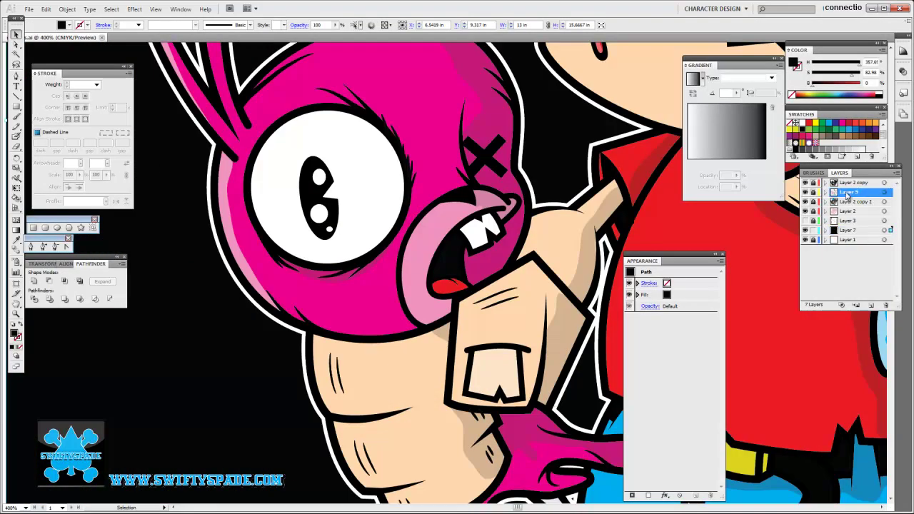
key("i")
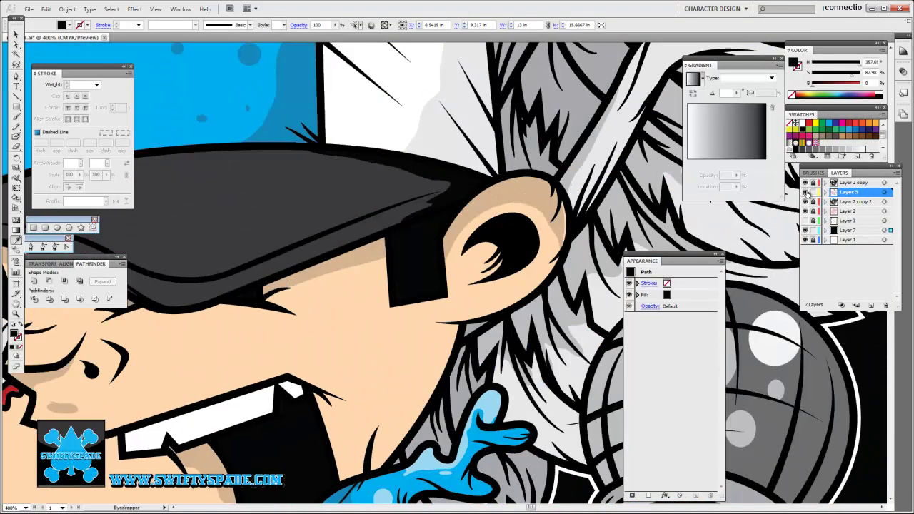
key("n")
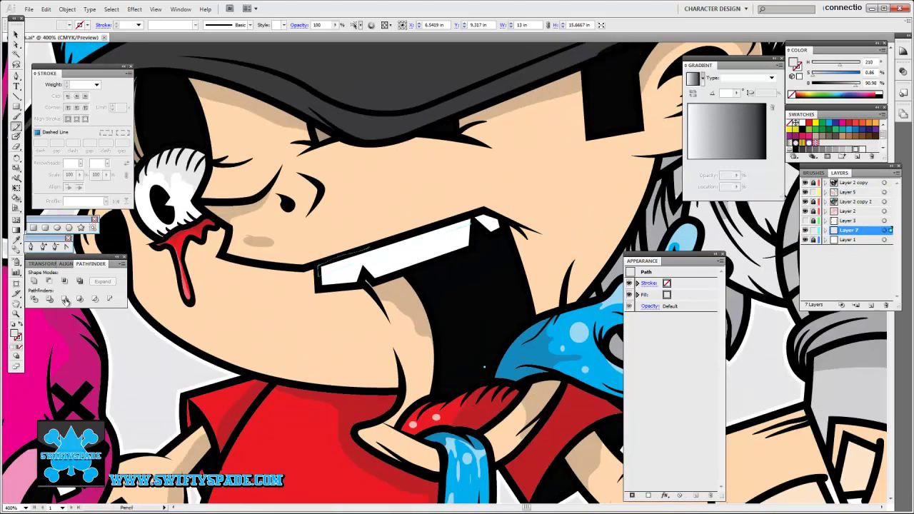
left_click_drag(357, 257, 421, 225)
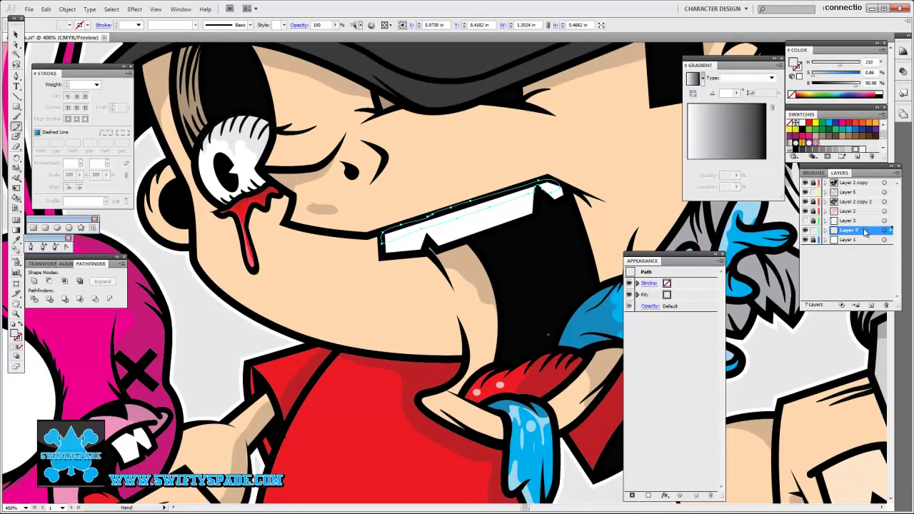
left_click(854, 193)
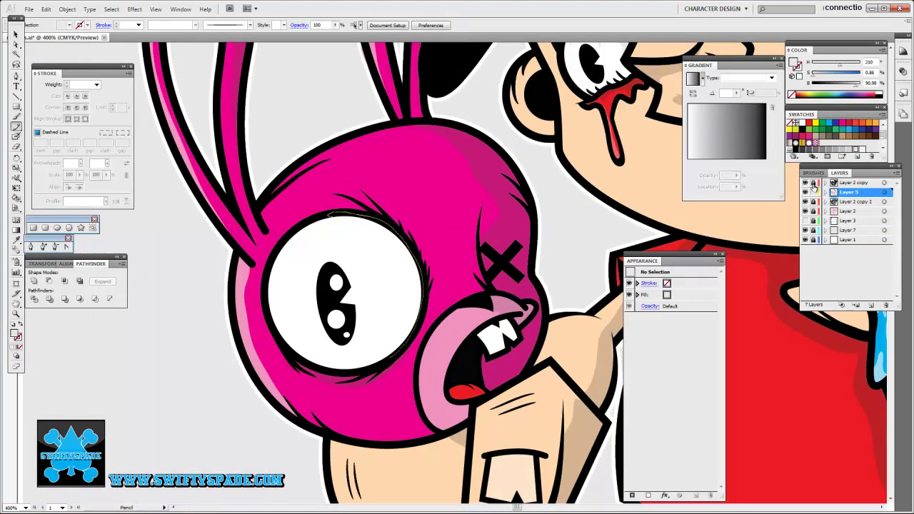
left_click_drag(451, 296, 541, 207)
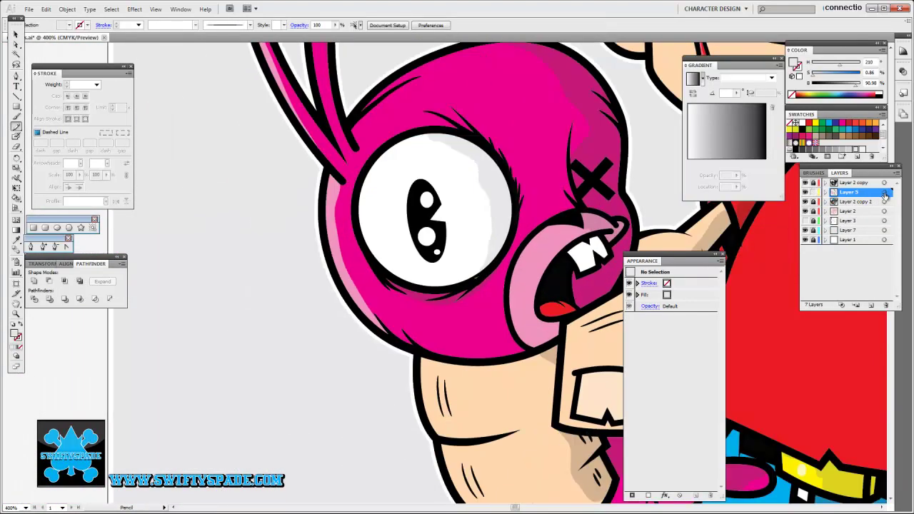
Step: Draw small highlight ellipses in the bunny's eye and above its mouth
key("l")
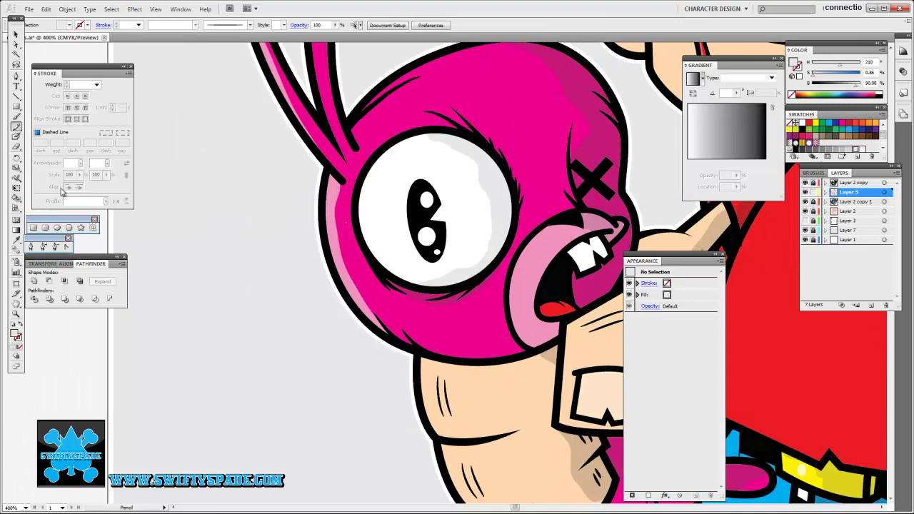
left_click_drag(464, 190, 476, 199)
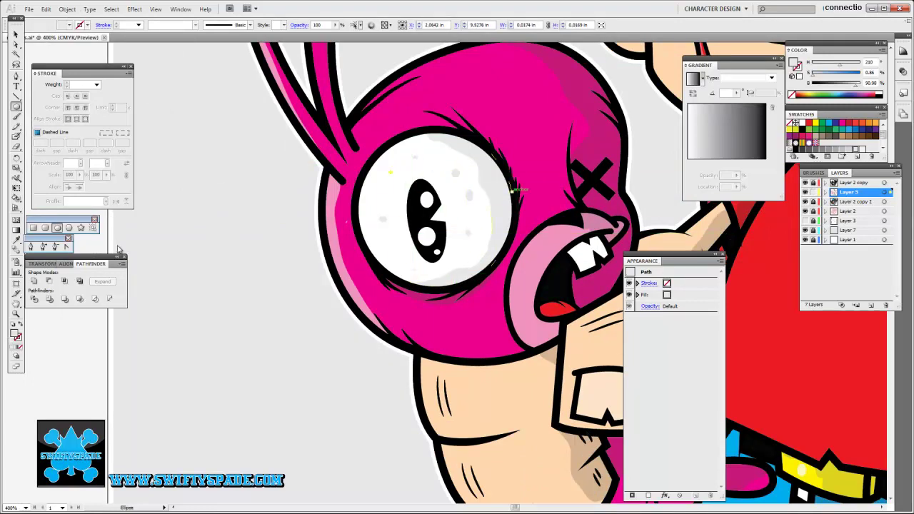
key("ctrl+shift+a")
key("ctrl+equal")
key("ctrl+equal")
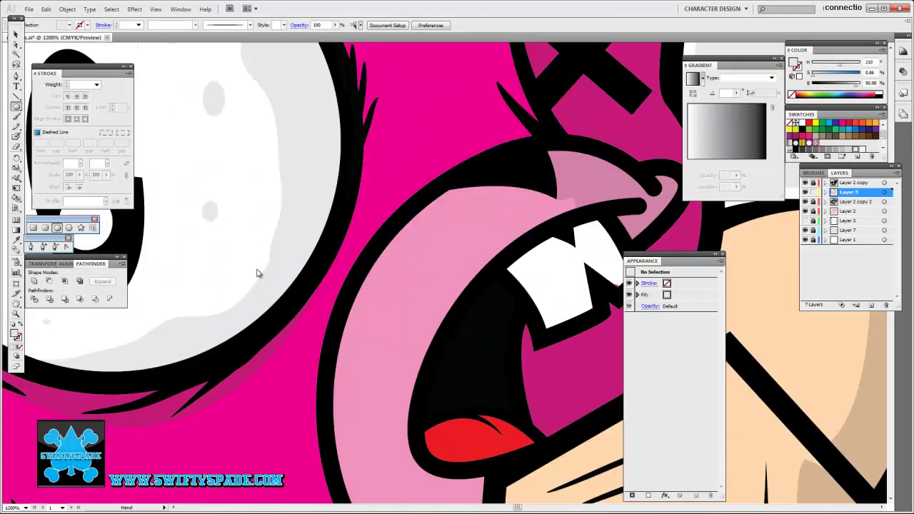
key("ctrl+equal")
left_click_drag(398, 213, 421, 222)
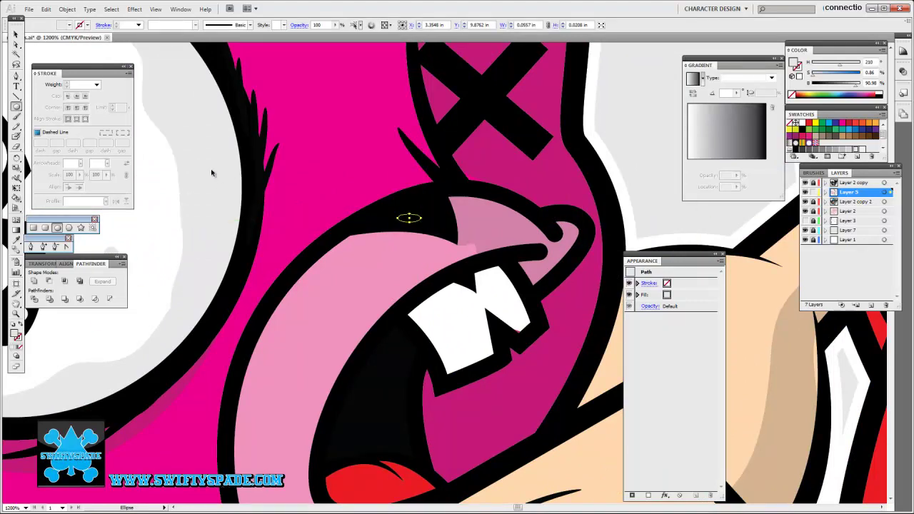
Step: Add Layer 8, reveal the sketchbook scan, and move the Layer 7 background above Layer 3
key("ctrl+l")
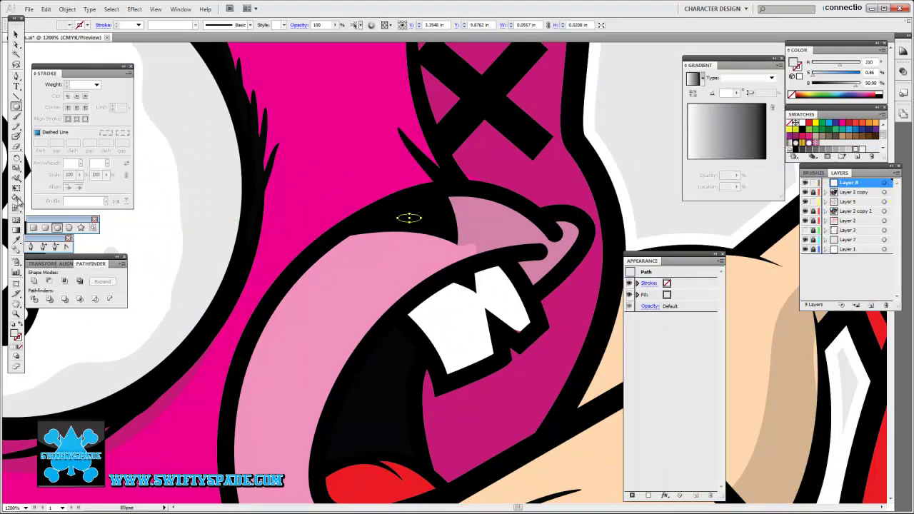
key("v")
key("ctrl+minus")
key("ctrl+minus")
key("ctrl+minus")
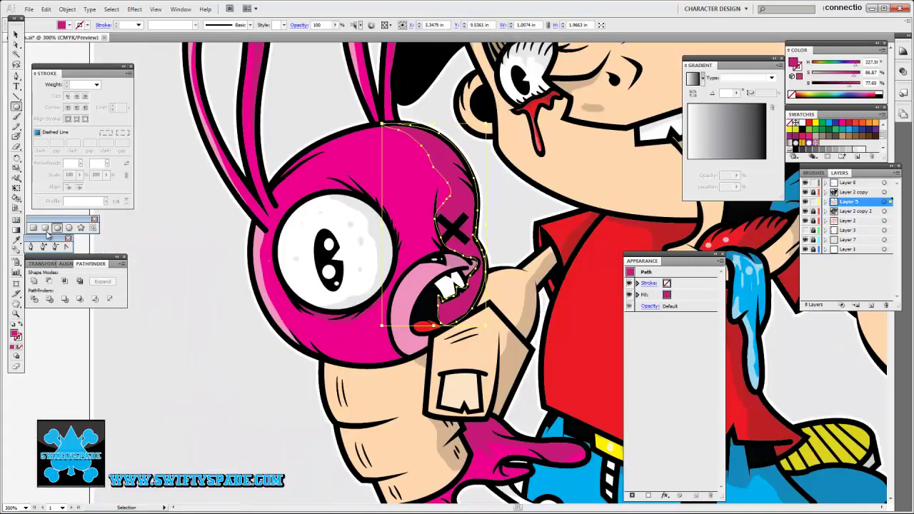
key("ctrl+minus")
key("ctrl+minus")
key("ctrl+shift+a")
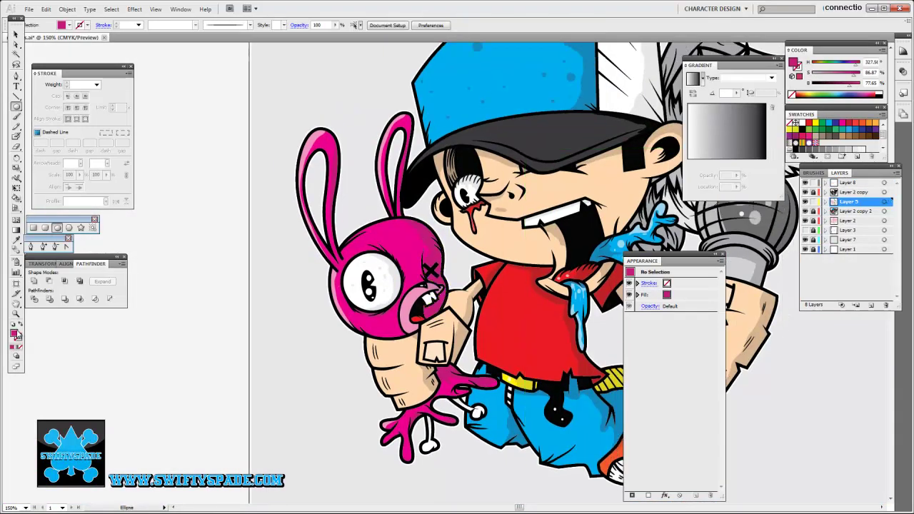
key("ctrl+shift+w")
left_click(468, 278)
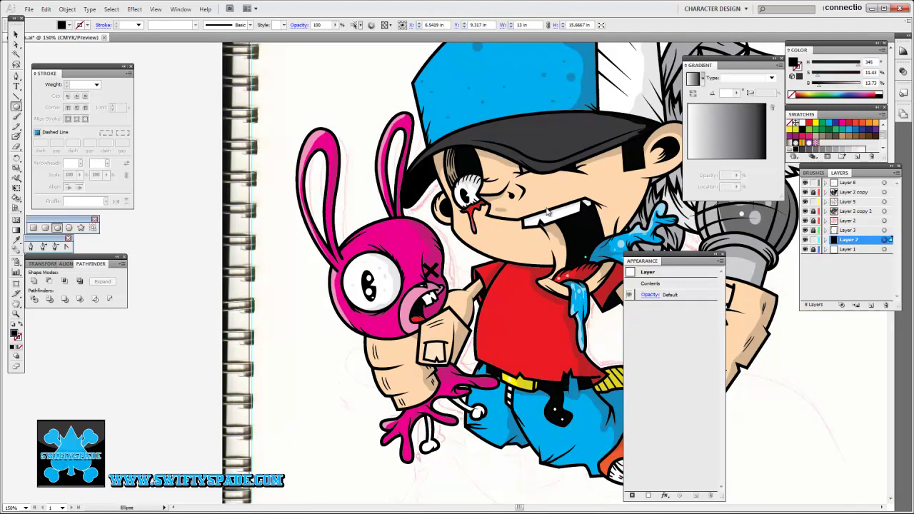
key("ctrl+]")
key("ctrl+shift+a")
Step: Hide the sketch scan, view the character at 100%, and hide all panels
key("ctrl+0")
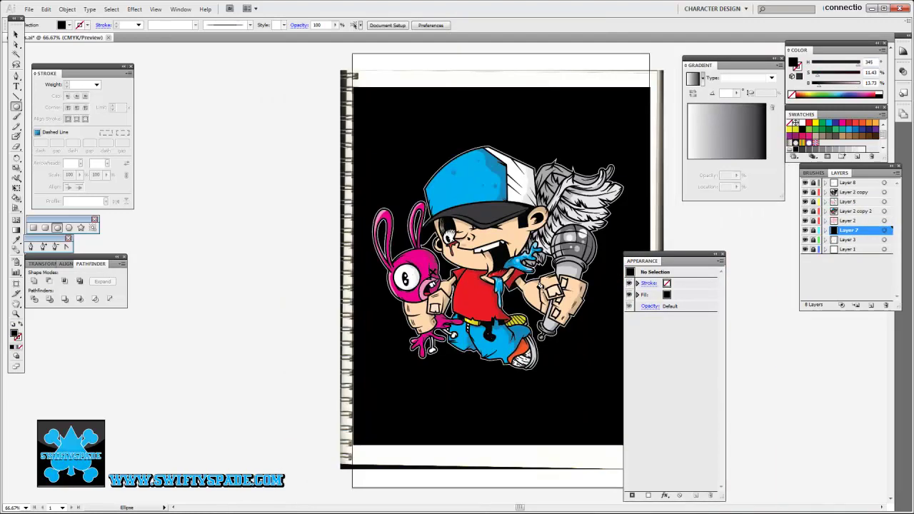
key("ctrl+1")
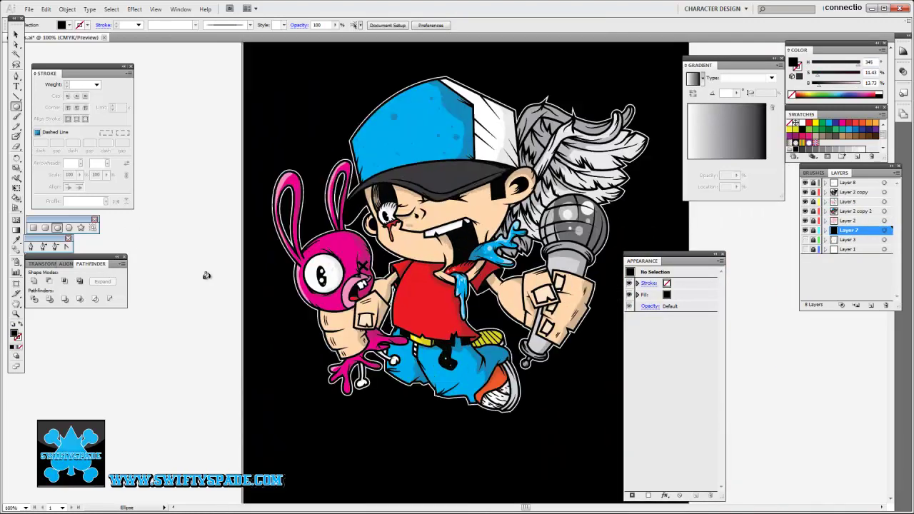
key("Tab")
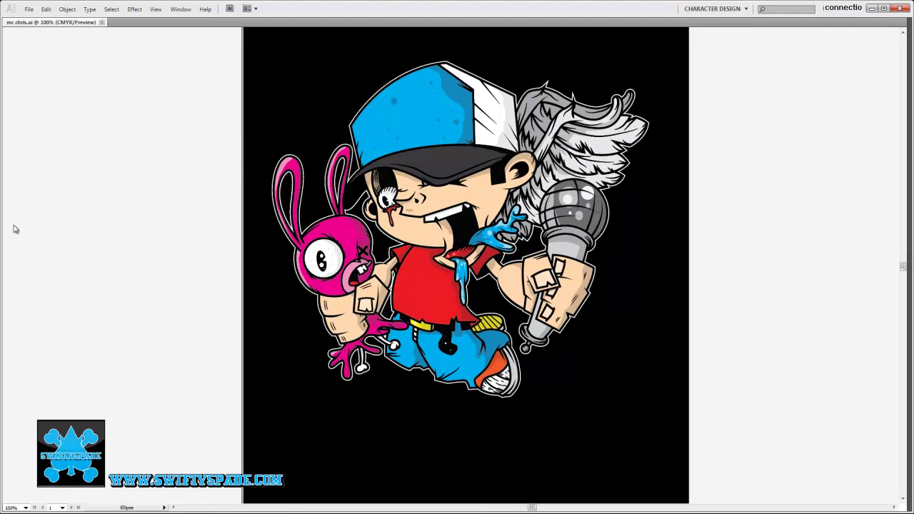